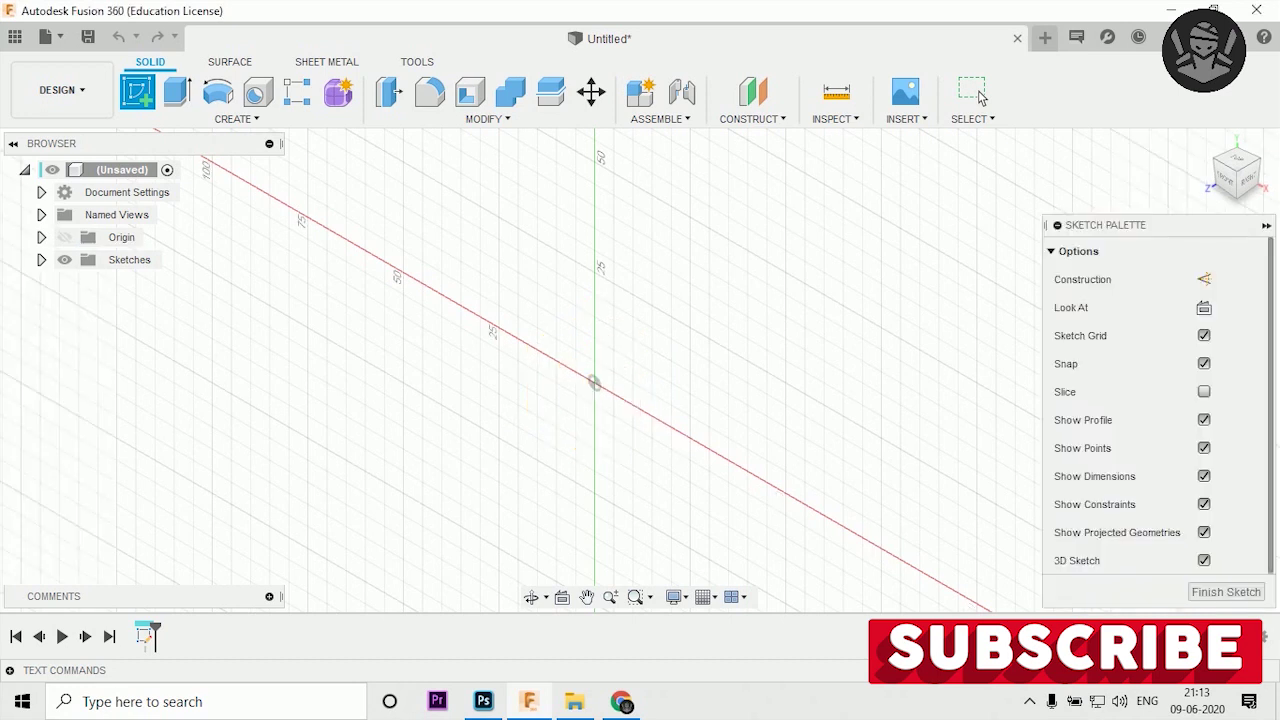
- Set the new sketch on the front plane and zoom out to show the empty grid
{"action": "left_click", "coordinate": [981, 96]}
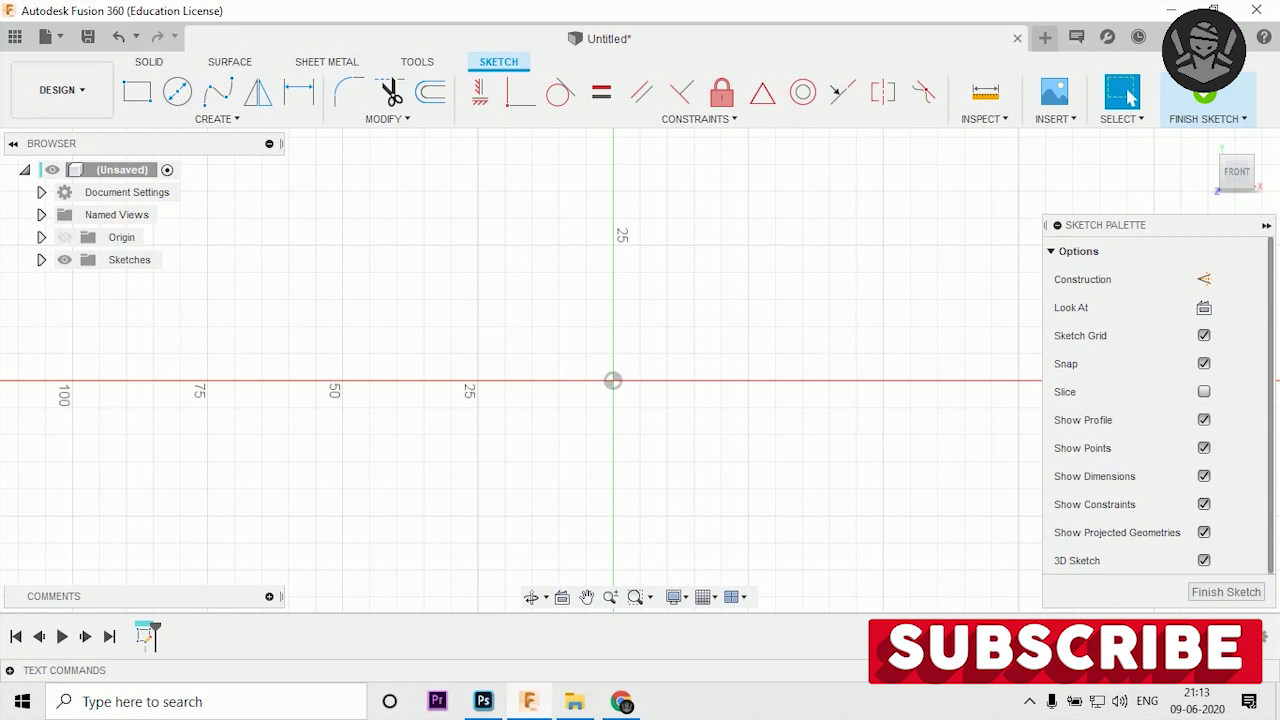
{"action": "scroll", "coordinate": [580, 345], "scroll_direction": "down", "scroll_amount": 5}
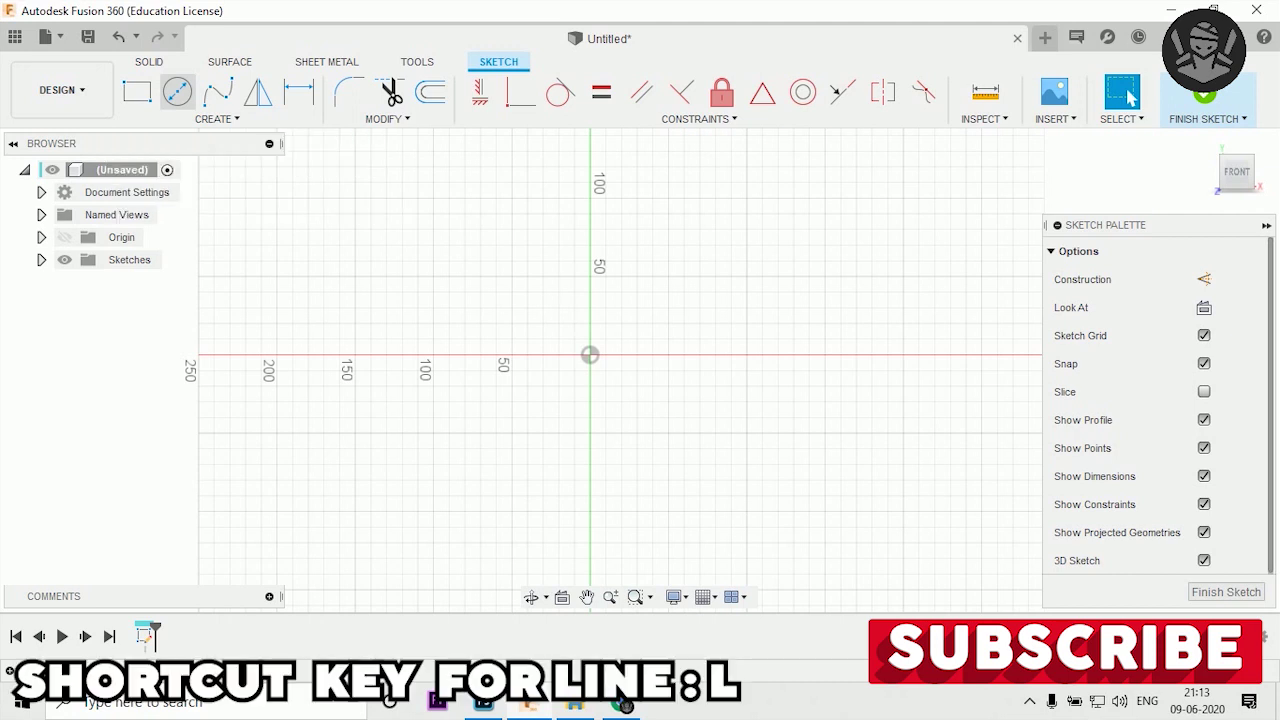
- Draw a Ø20 mm centre-diameter circle on the horizontal axis right of the origin
{"action": "left_click", "coordinate": [177, 91]}
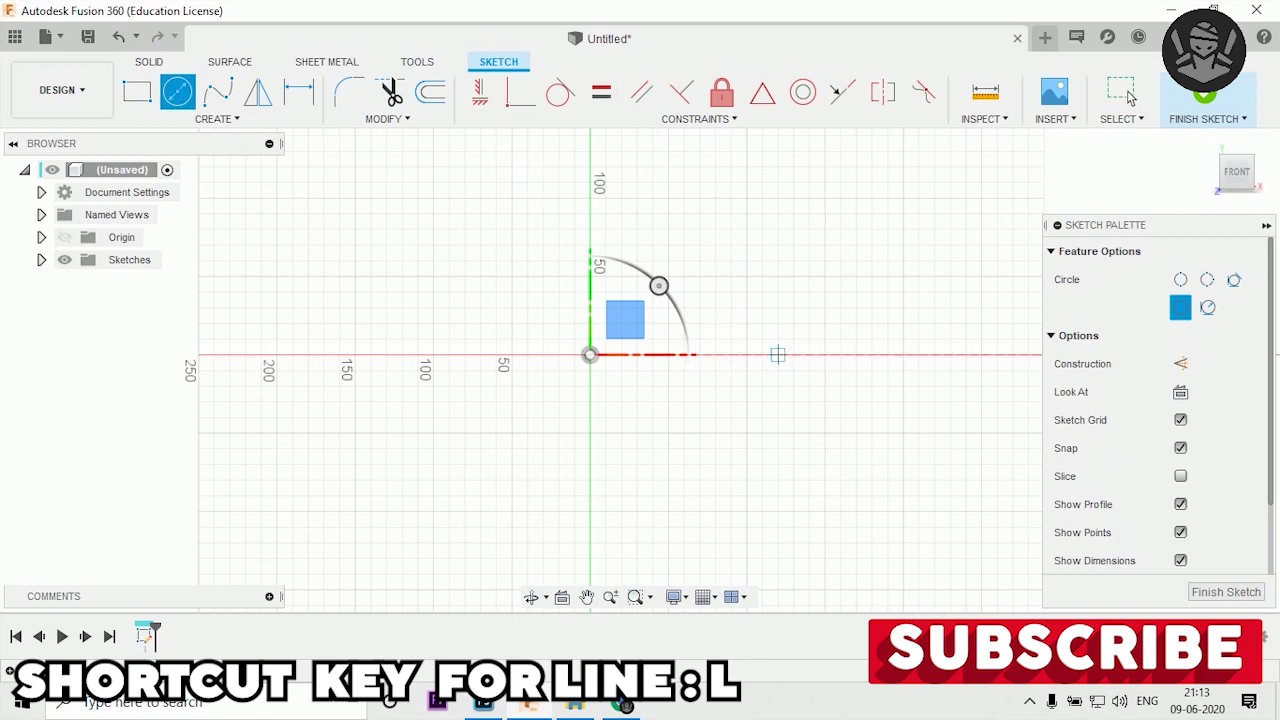
{"action": "left_click", "coordinate": [746, 354]}
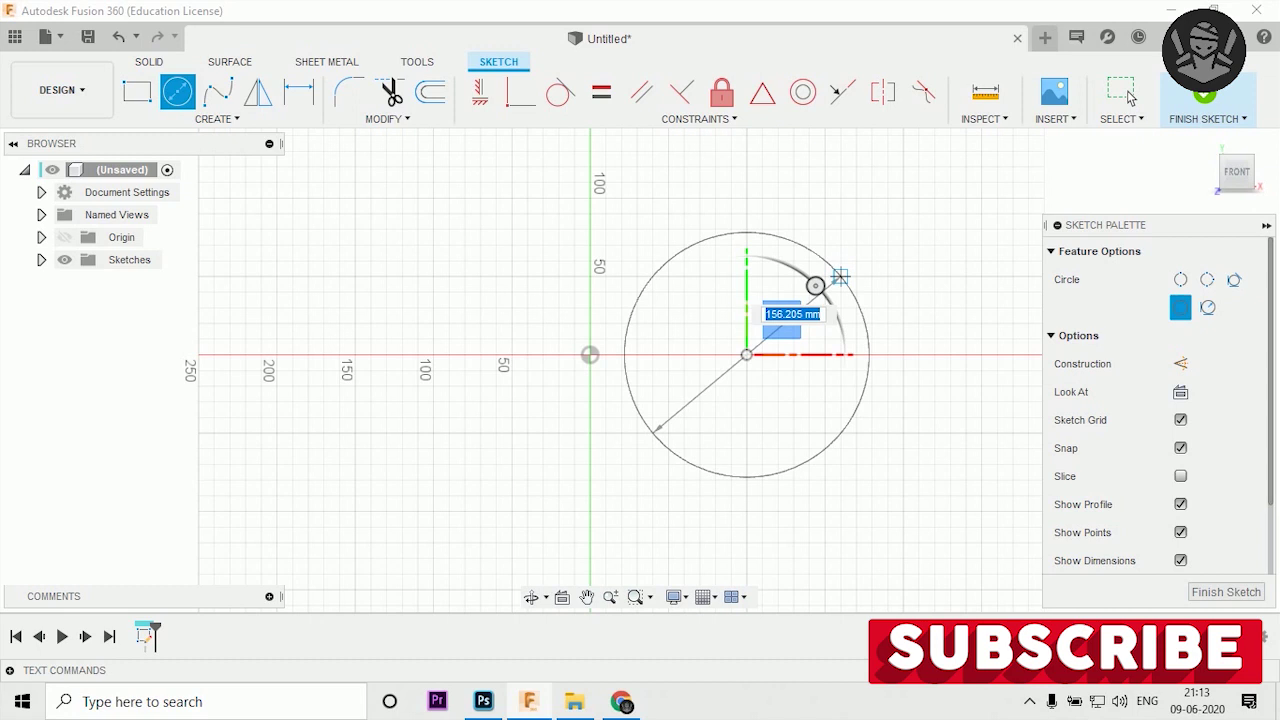
{"action": "type", "text": "20"}
{"action": "key", "text": "Tab"}
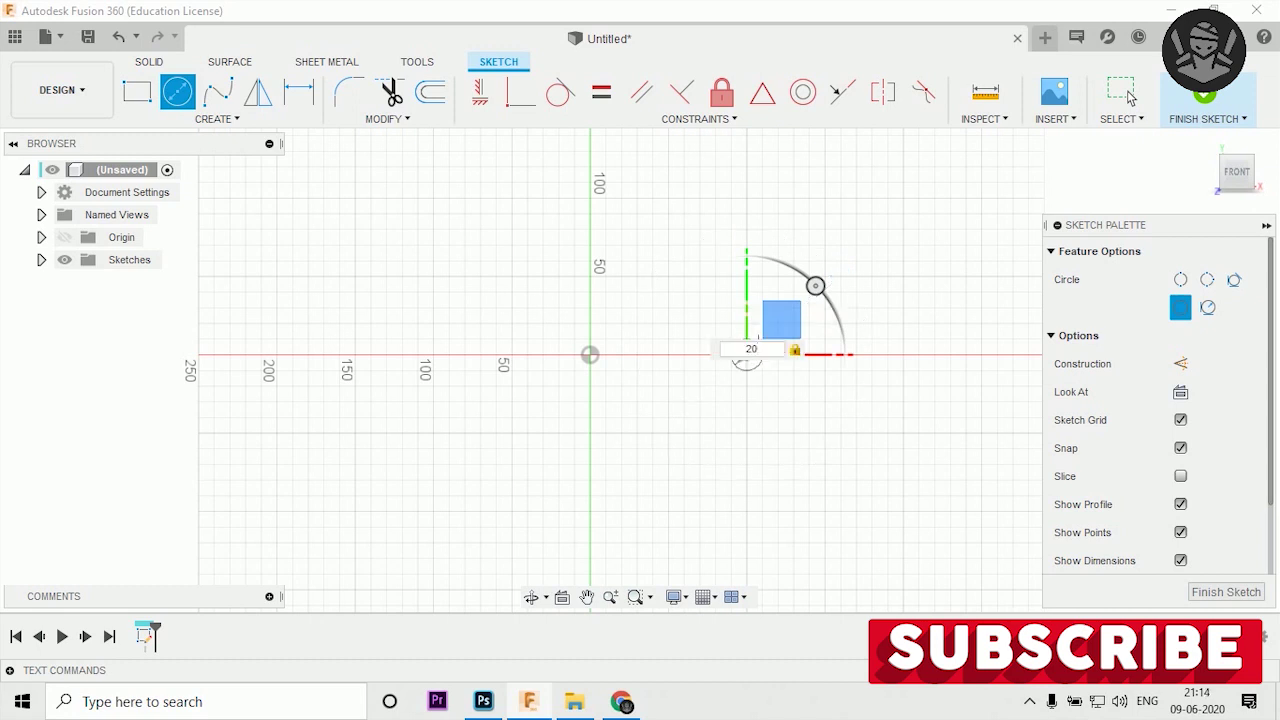
{"action": "key", "text": "Return"}
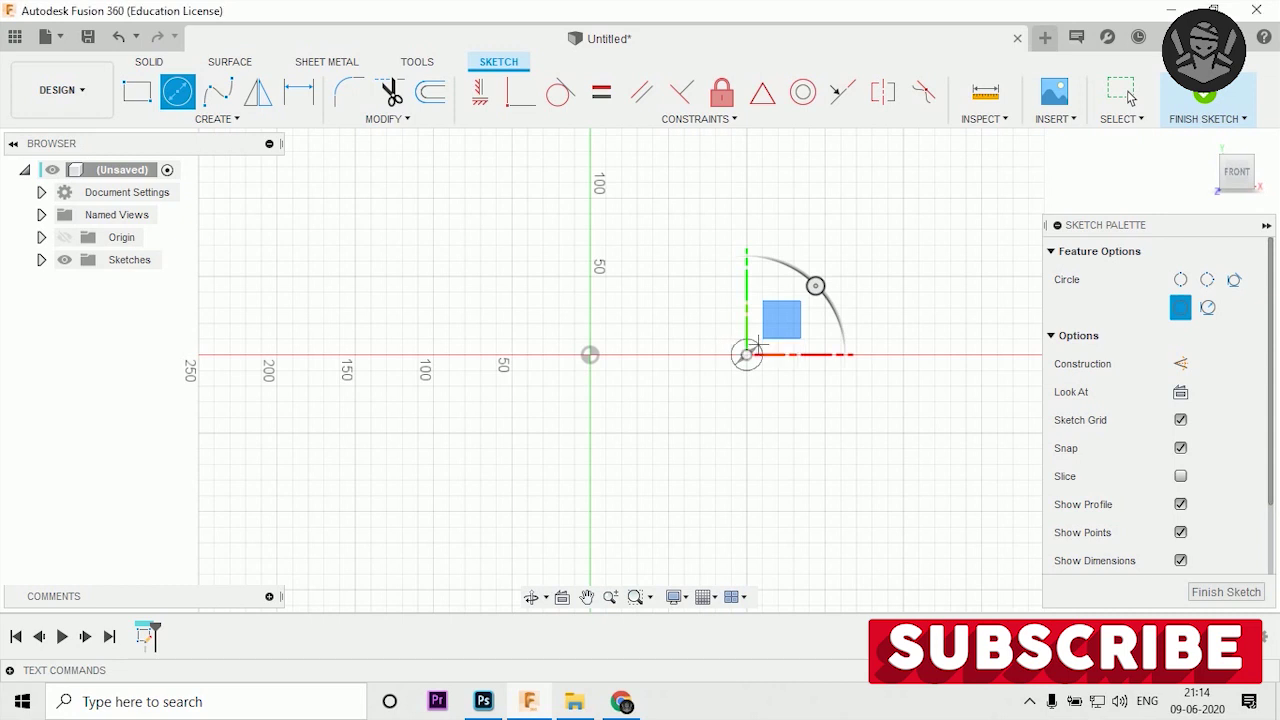
{"action": "left_click", "coordinate": [1122, 92]}
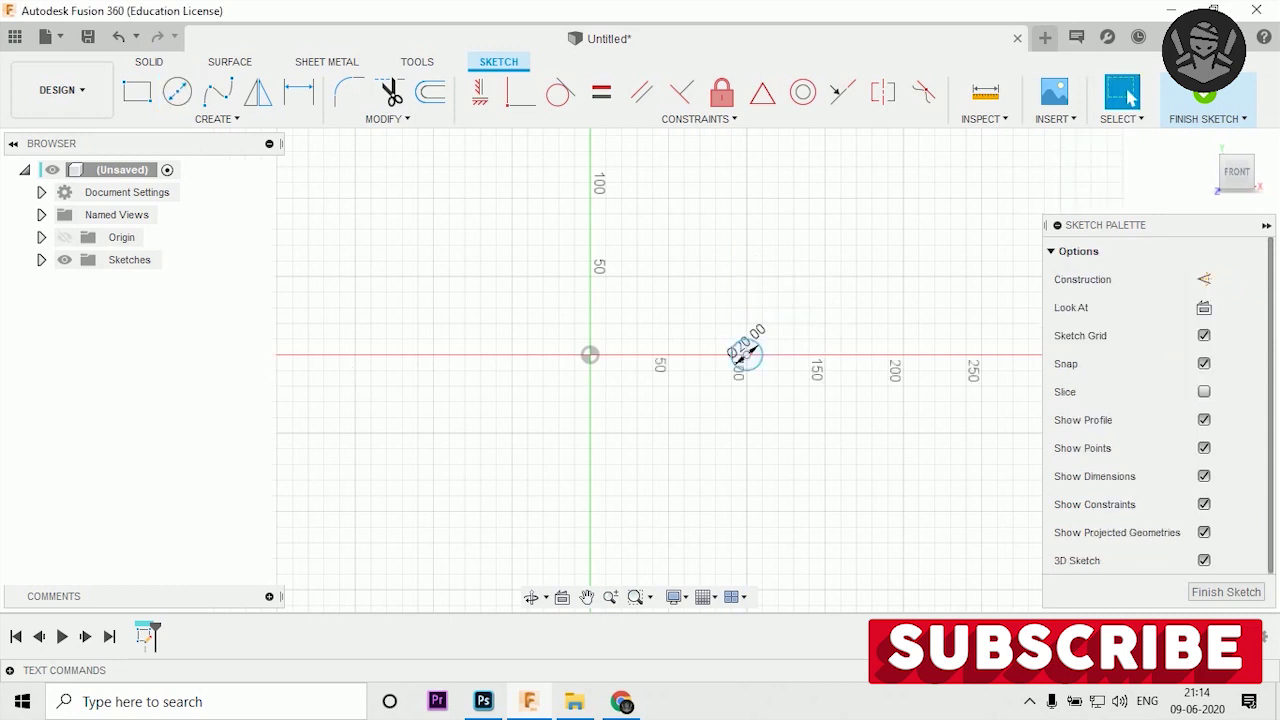
{"action": "scroll", "coordinate": [742, 358], "scroll_direction": "up", "scroll_amount": 3}
{"action": "scroll", "coordinate": [742, 360], "scroll_direction": "up", "scroll_amount": 3}
{"action": "scroll", "coordinate": [738, 366], "scroll_direction": "up", "scroll_amount": 3}
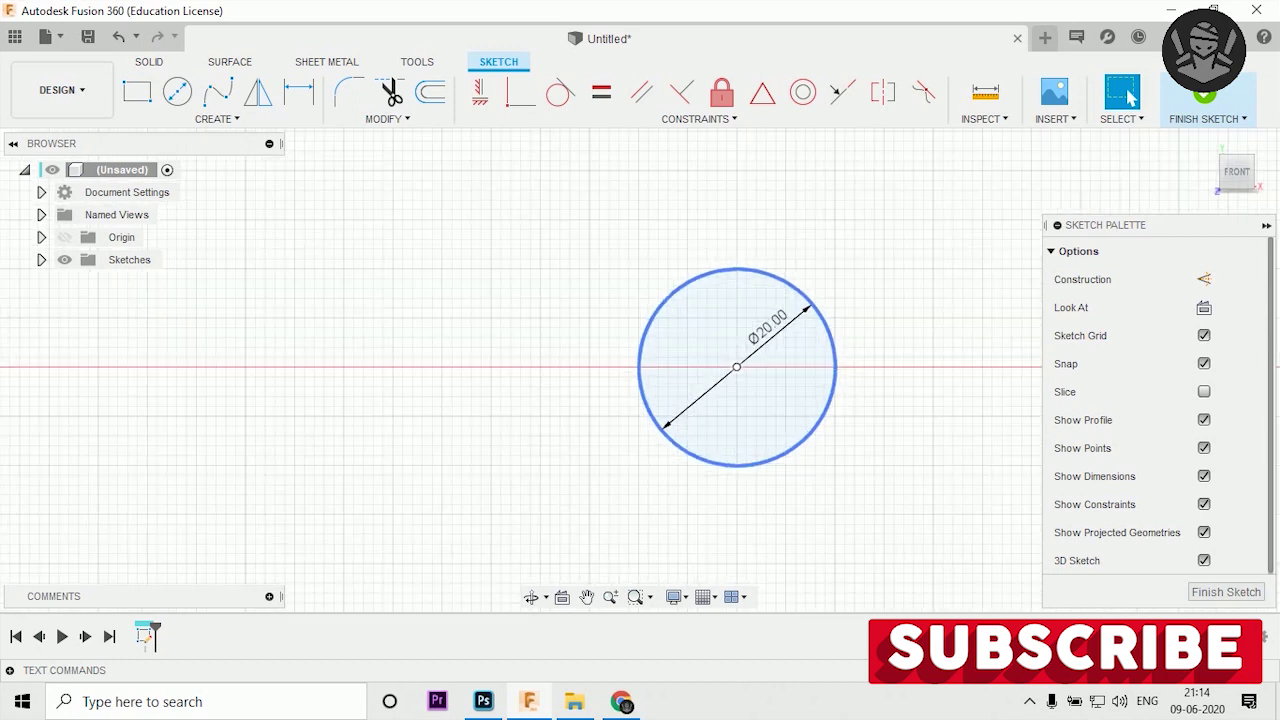
{"action": "scroll", "coordinate": [742, 346], "scroll_direction": "down", "scroll_amount": 1}
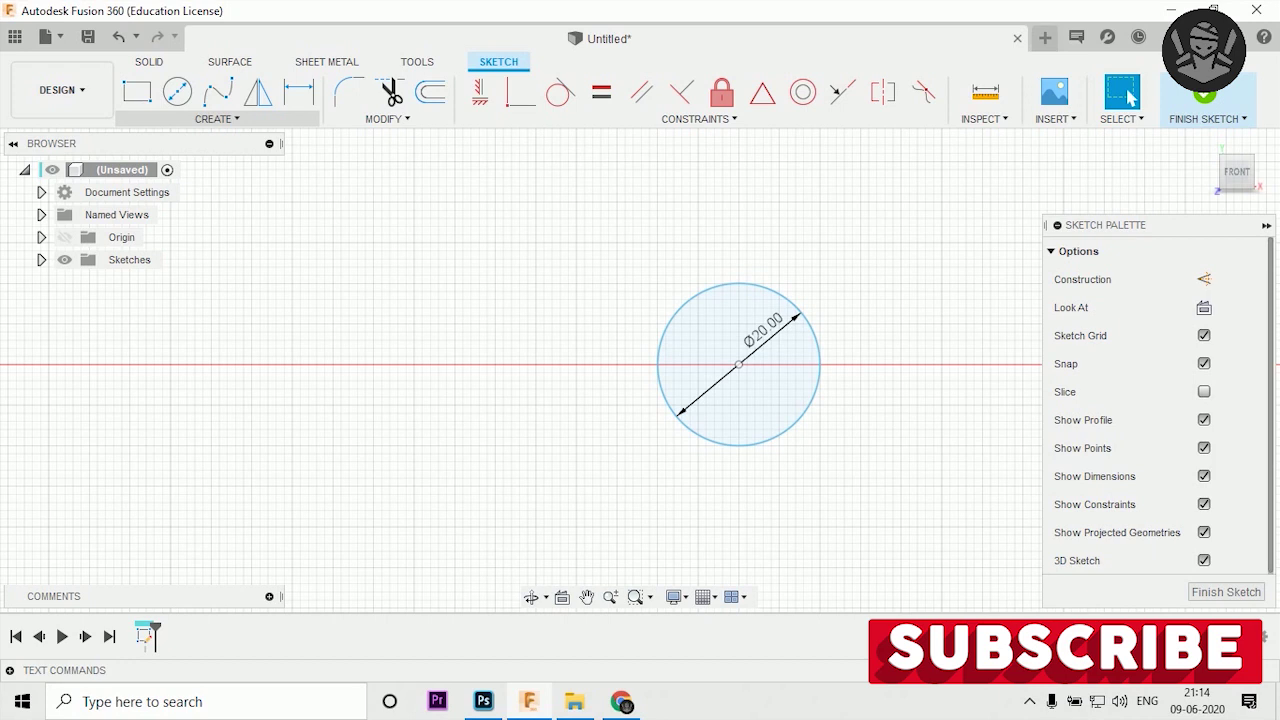
- Draw a horizontal centre line leftward from the Ø20 circle's centre
{"action": "left_click", "coordinate": [217, 118]}
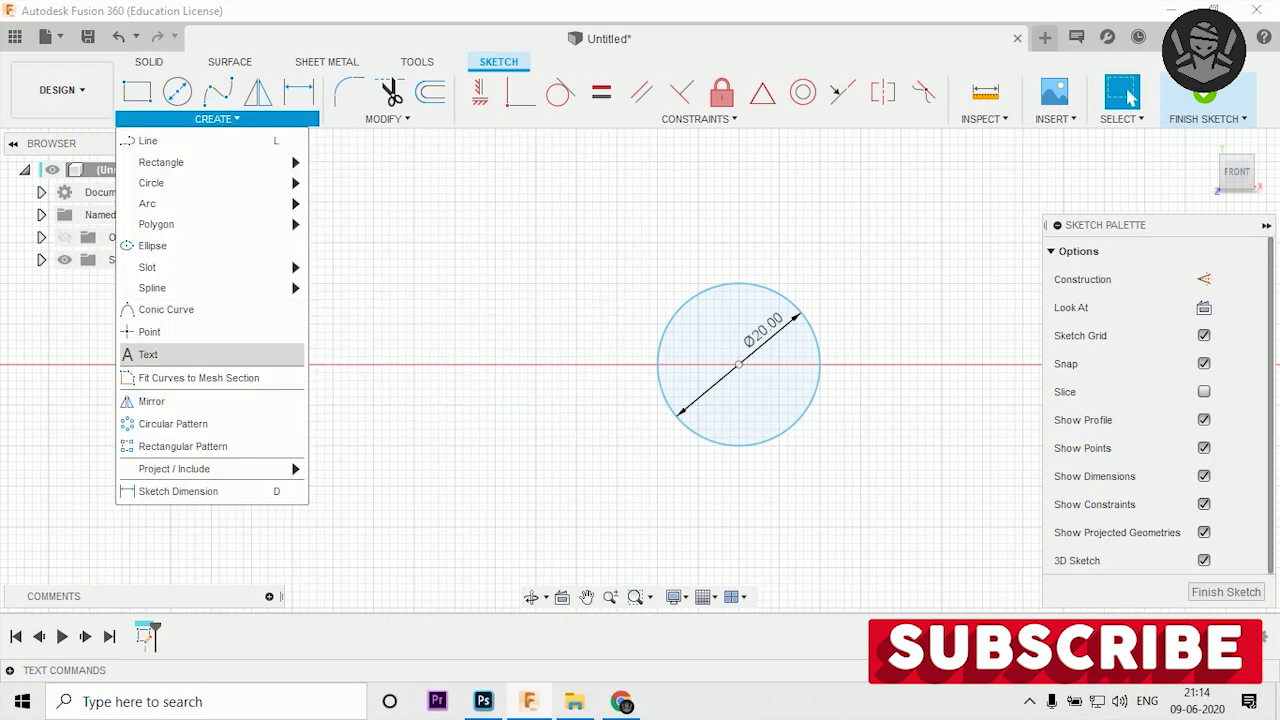
{"action": "left_click", "coordinate": [148, 141]}
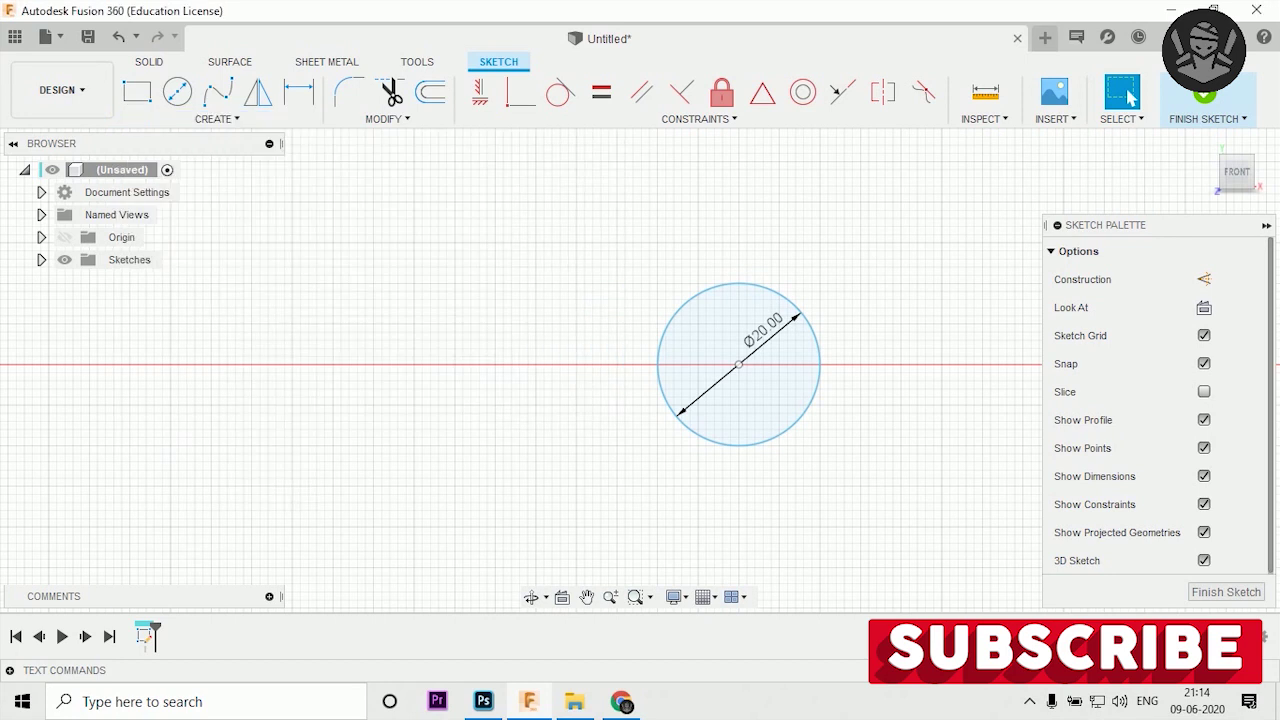
{"action": "left_click", "coordinate": [738, 365]}
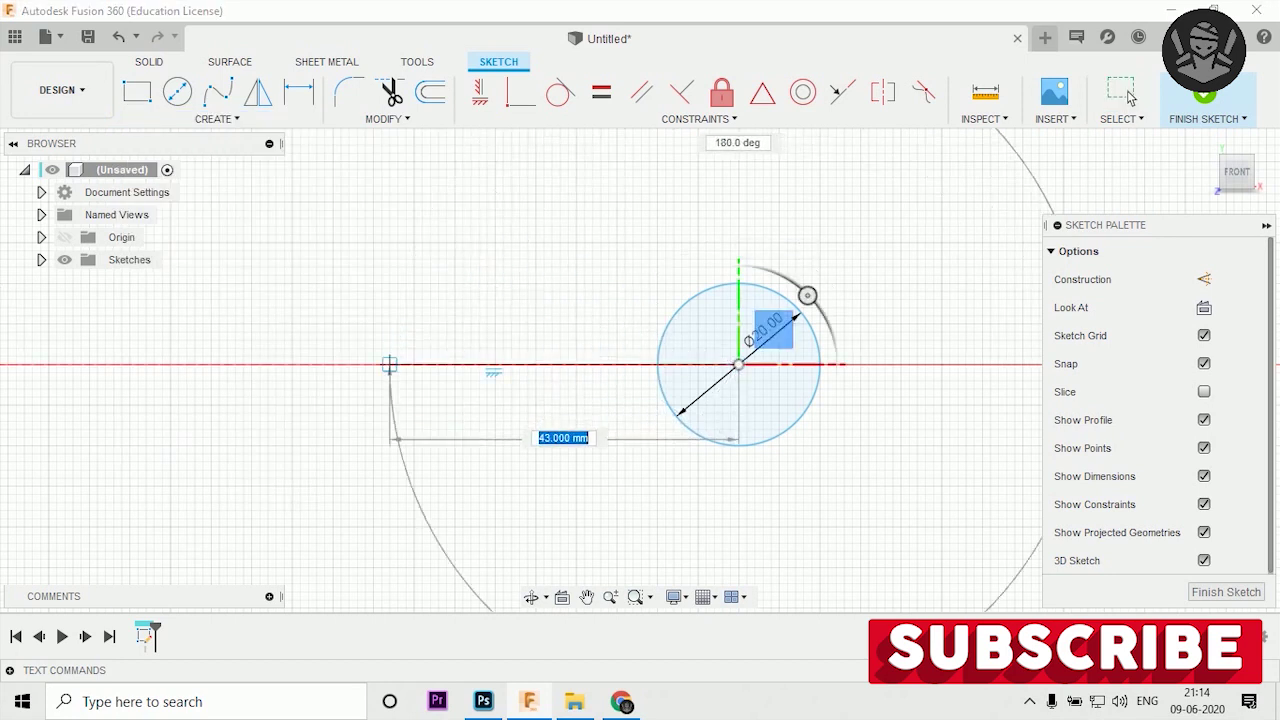
{"action": "type", "text": "3"}
{"action": "type", "text": "0"}
{"action": "key", "text": "Return"}
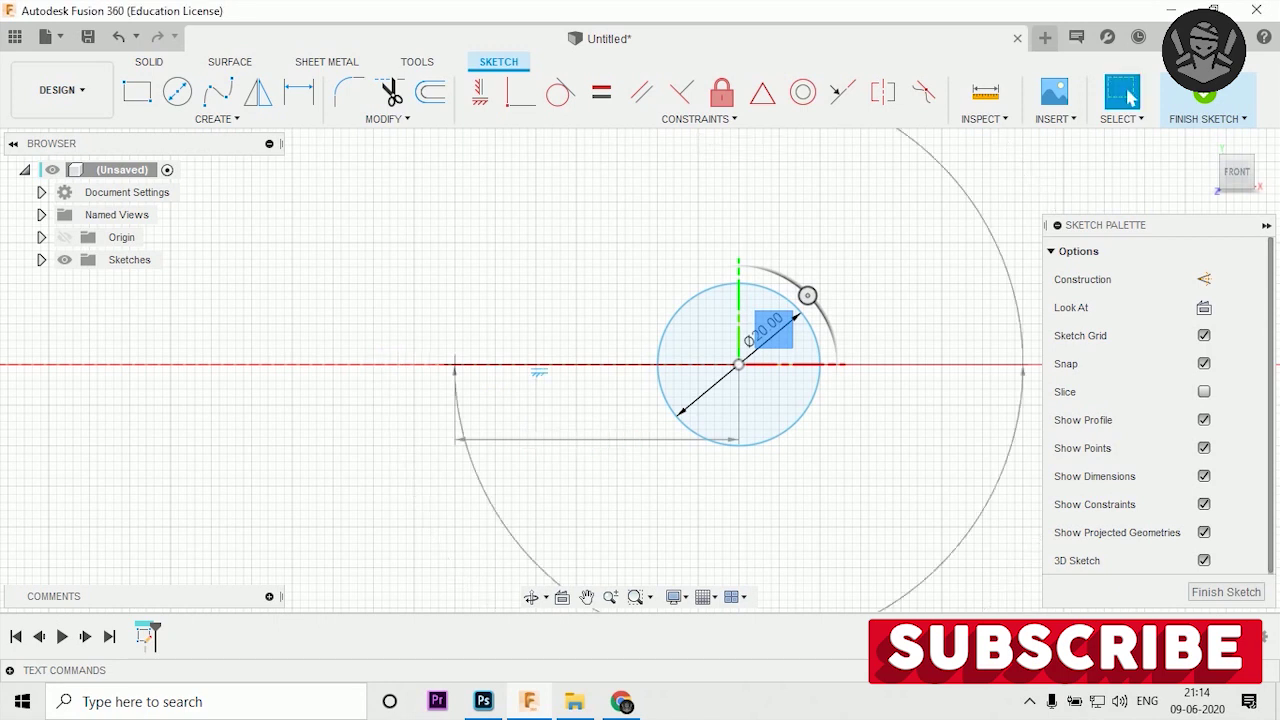
- Add a Ø10 mm circle centred on the centre line's left end
{"action": "key", "text": "c"}
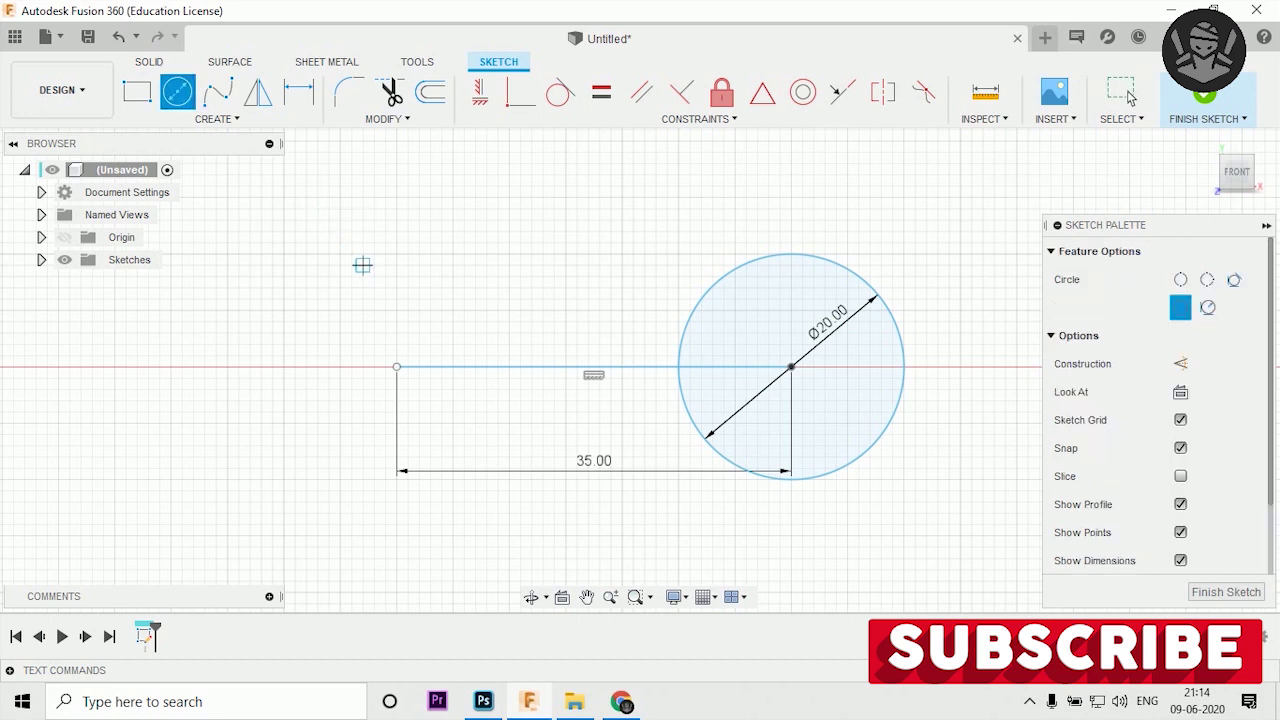
{"action": "left_click", "coordinate": [397, 367]}
{"action": "type", "text": "10"}
{"action": "key", "text": "Tab"}
{"action": "key", "text": "Return"}
{"action": "left_click", "coordinate": [1130, 96]}
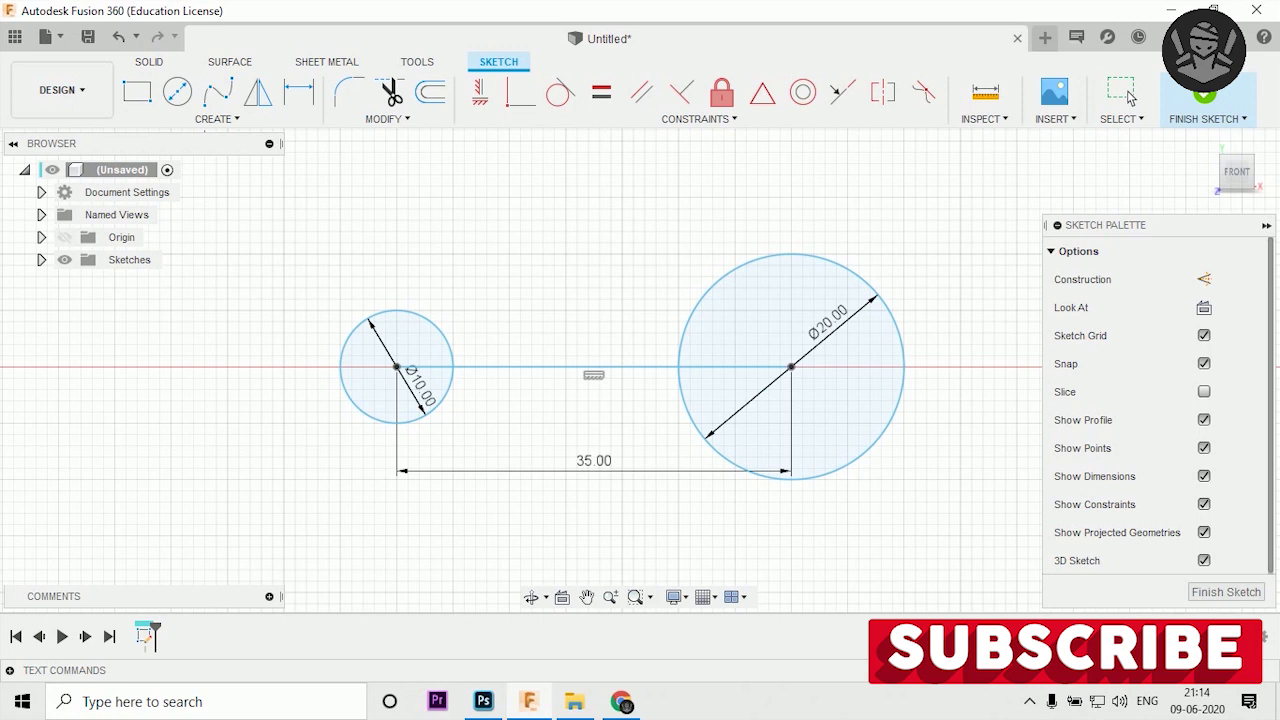
{"action": "left_click", "coordinate": [792, 254]}
{"action": "left_click", "coordinate": [792, 254]}
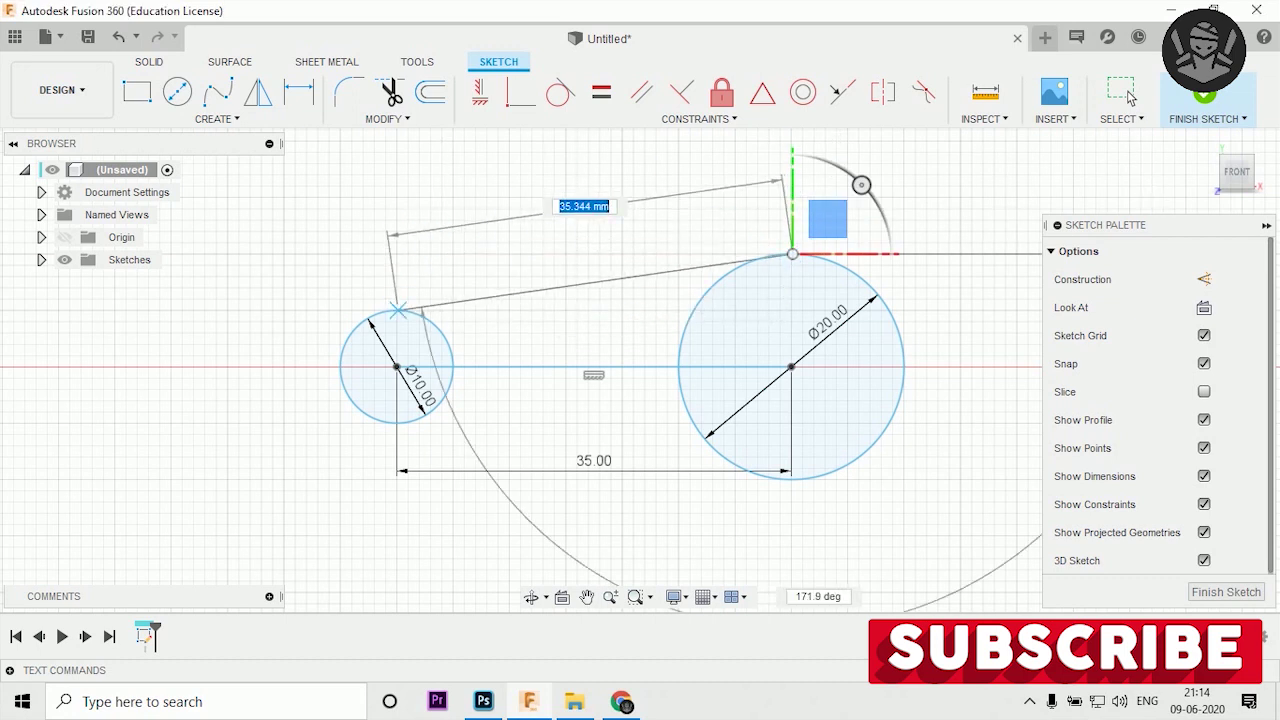
- Draw lines joining the Ø20 and Ø10 circles top-to-top and bottom-to-bottom
{"action": "left_click", "coordinate": [398, 310]}
{"action": "left_click", "coordinate": [398, 310]}
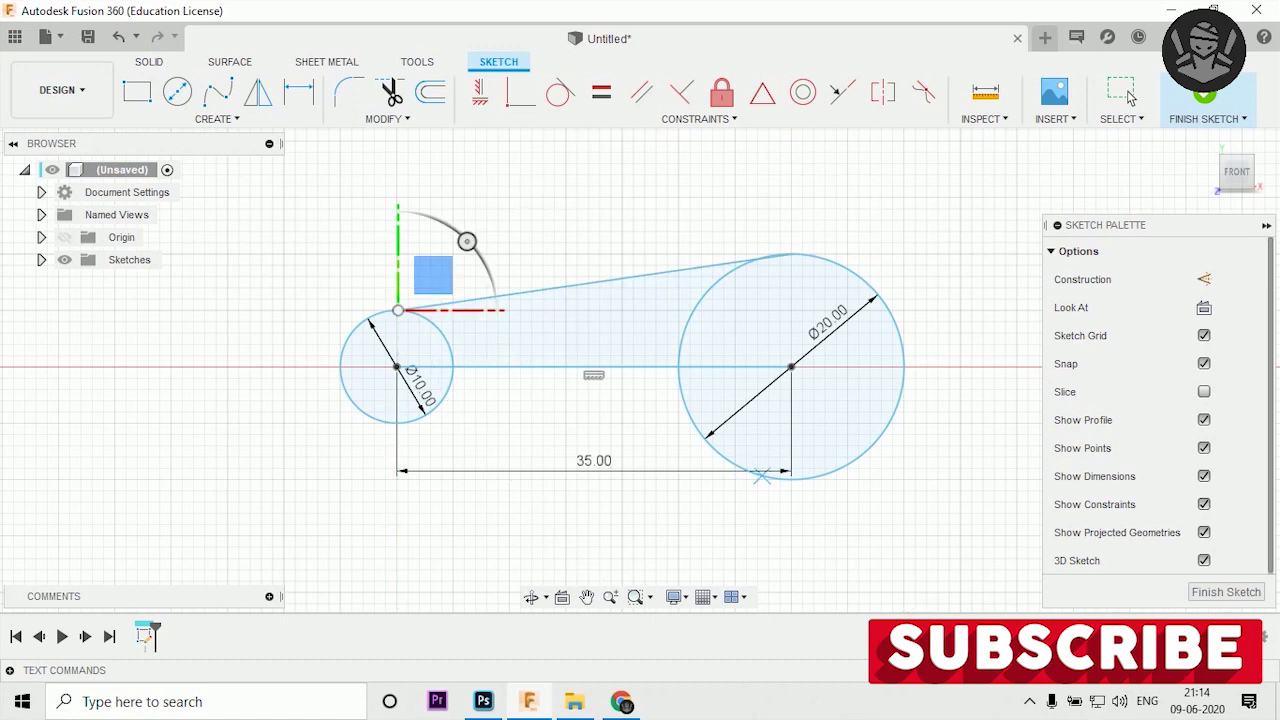
{"action": "left_click", "coordinate": [792, 479]}
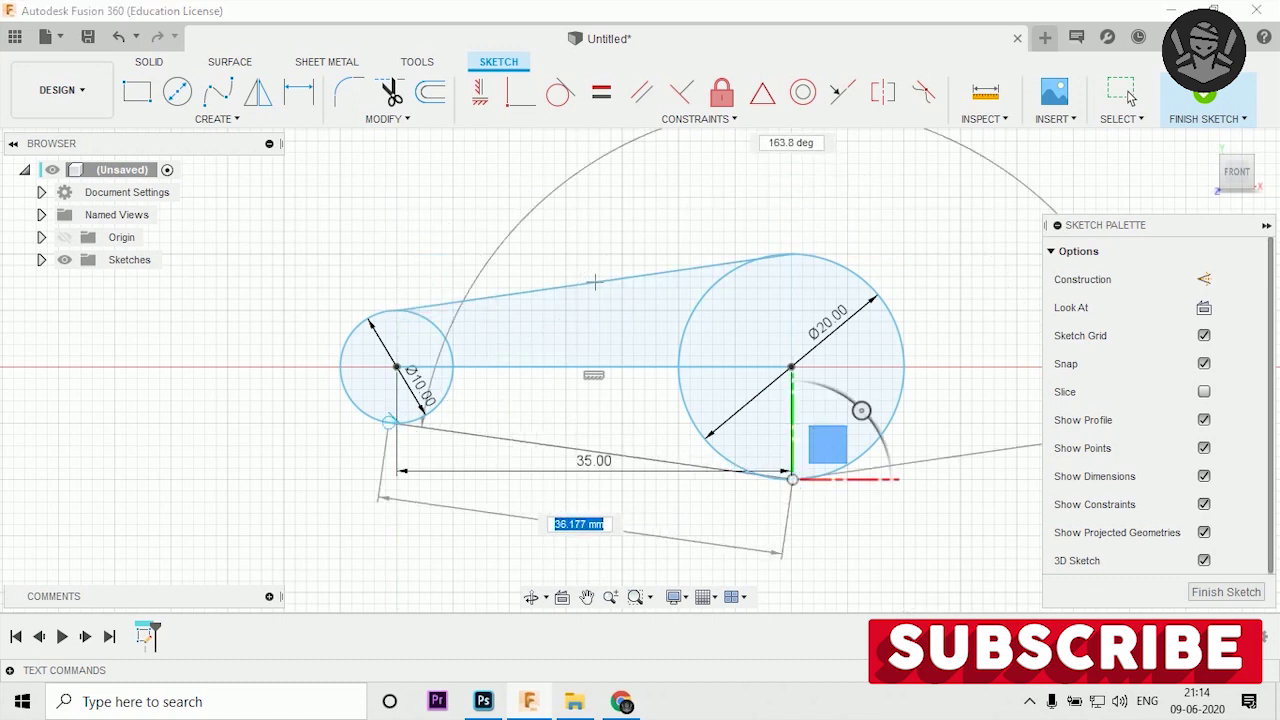
{"action": "left_click", "coordinate": [390, 422]}
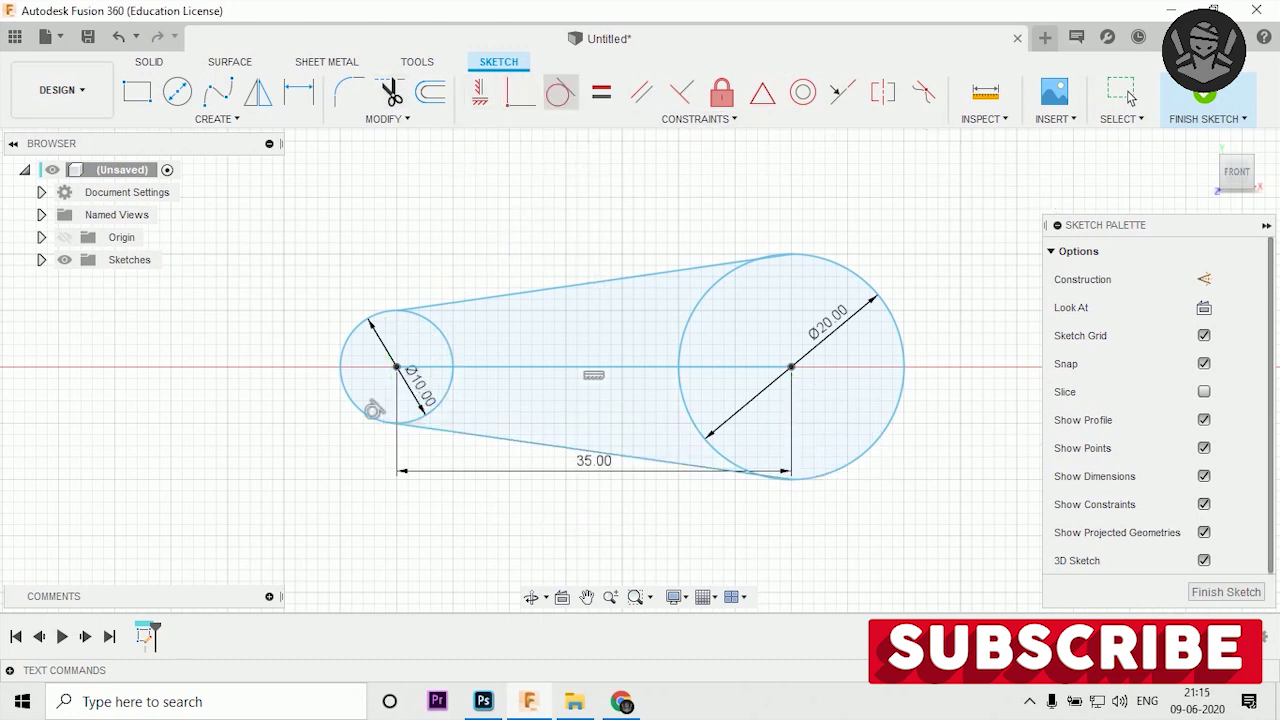
- Make the upper outline line tangent to both the Ø20 and Ø10 circles
{"action": "left_click", "coordinate": [558, 92]}
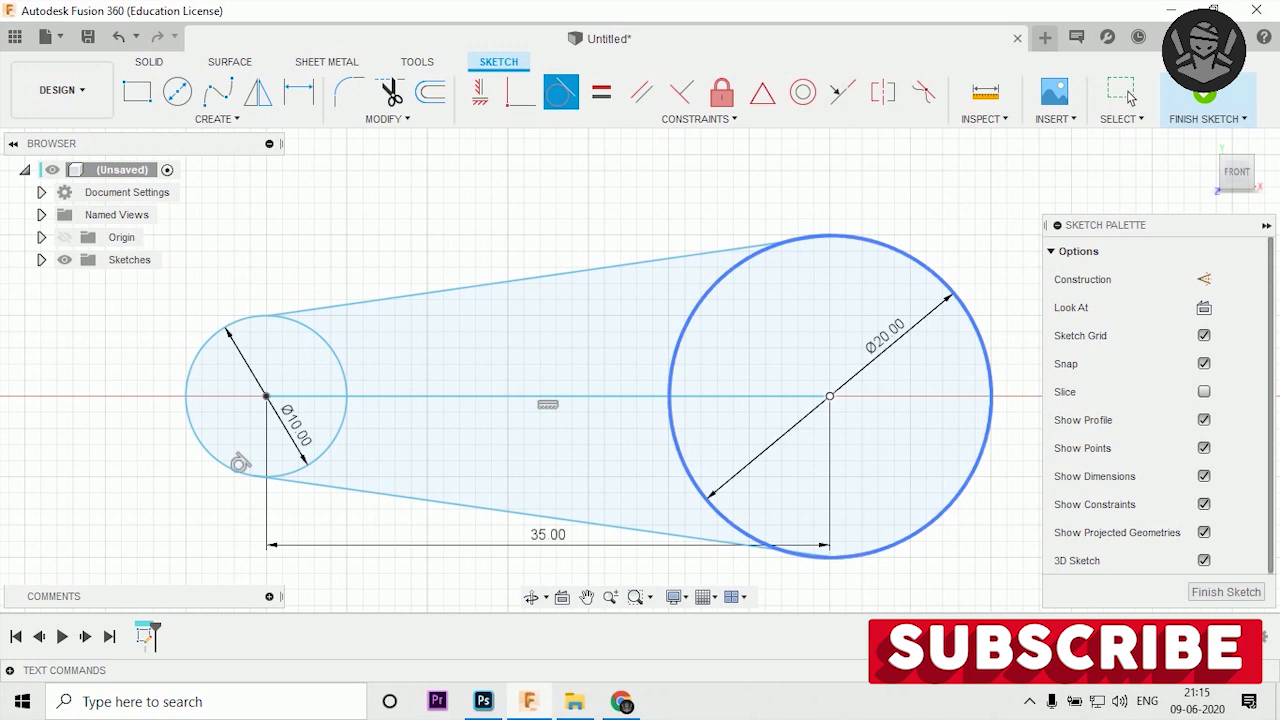
{"action": "left_click", "coordinate": [540, 276]}
{"action": "left_click", "coordinate": [322, 340]}
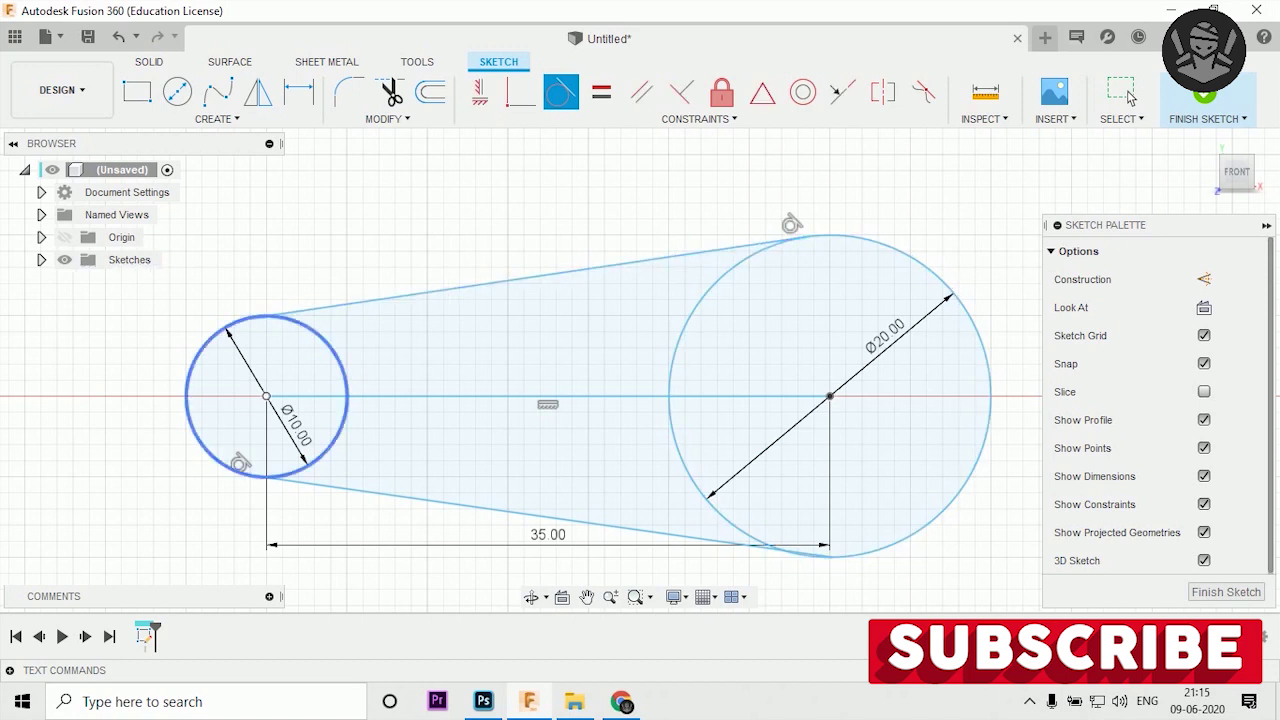
{"action": "left_click", "coordinate": [420, 294]}
{"action": "left_click", "coordinate": [322, 340]}
- Make the lower outline line tangent to both the Ø10 and Ø20 circles
{"action": "left_click", "coordinate": [540, 515]}
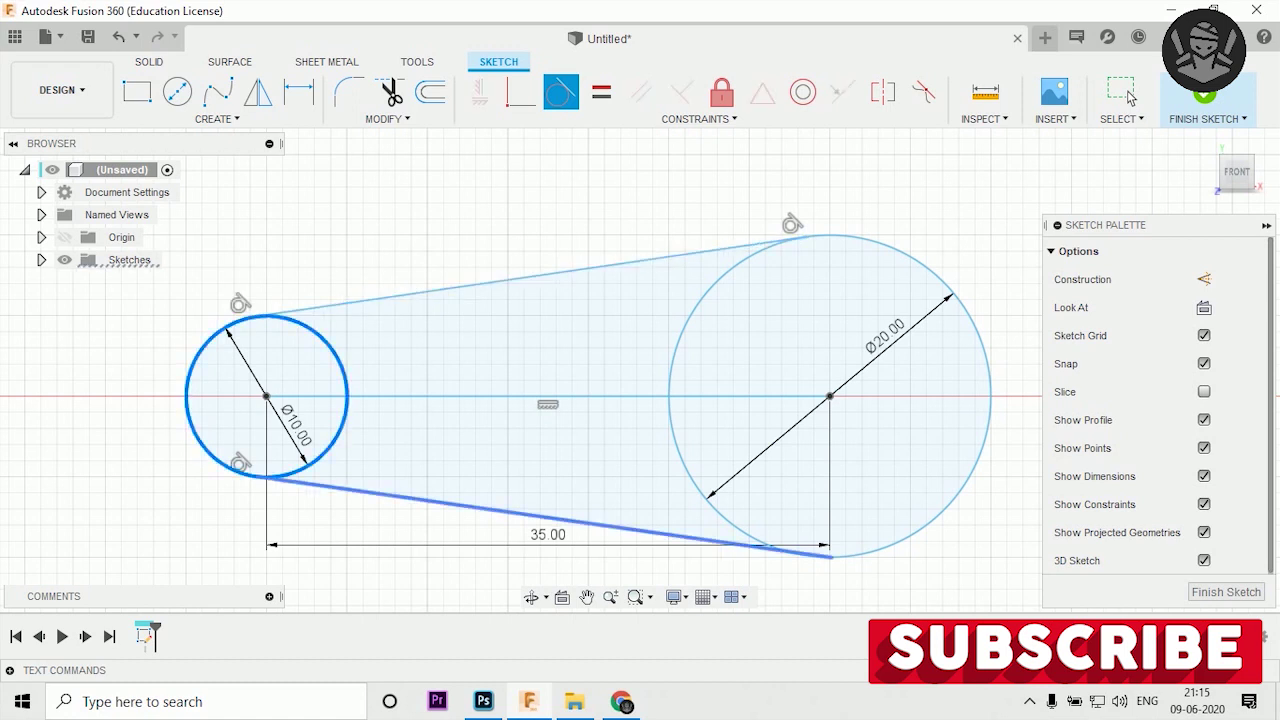
{"action": "left_click", "coordinate": [561, 92]}
{"action": "left_click", "coordinate": [990, 396]}
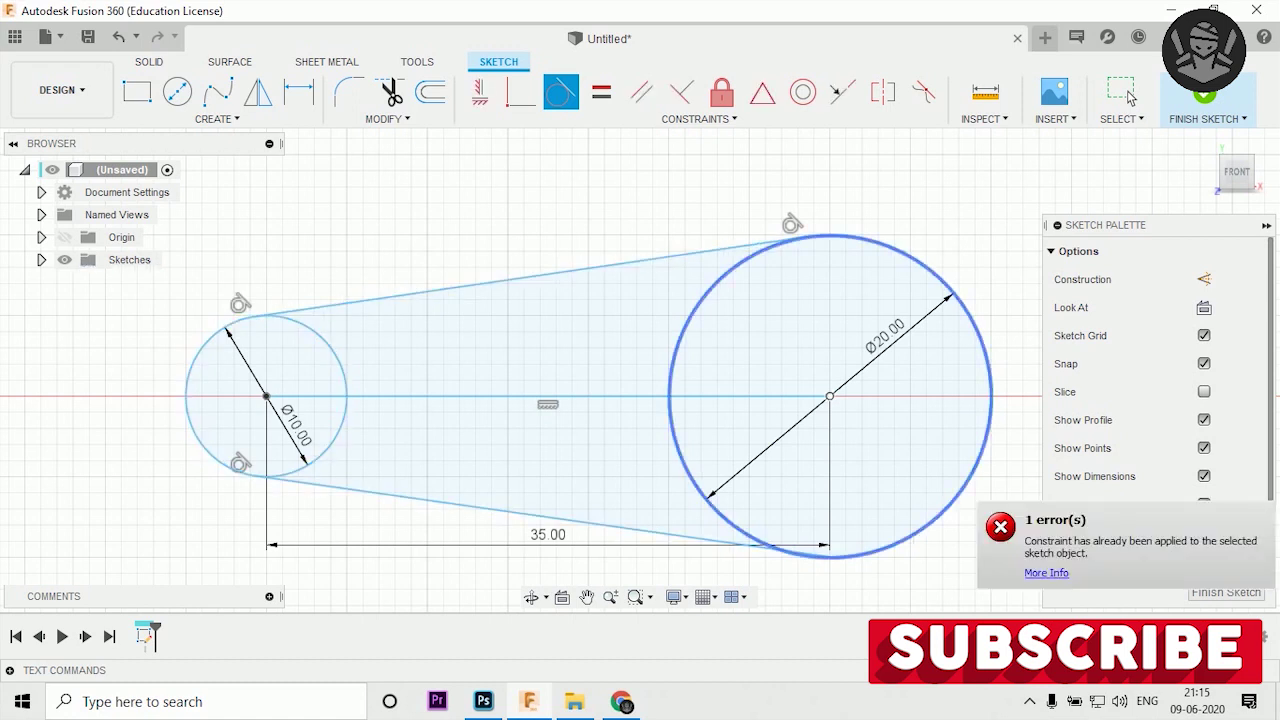
{"action": "left_click", "coordinate": [540, 515]}
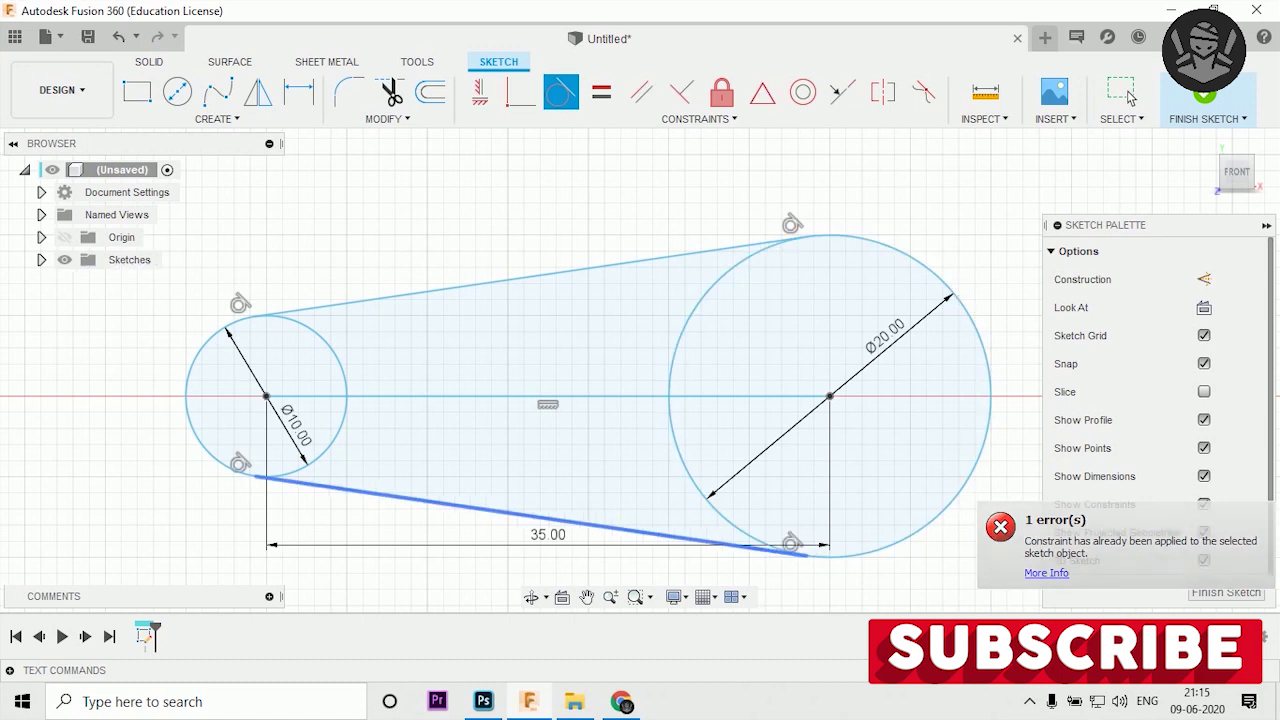
{"action": "scroll", "coordinate": [732, 325], "scroll_direction": "down", "scroll_amount": 2}
{"action": "scroll", "coordinate": [732, 325], "scroll_direction": "down", "scroll_amount": 2}
{"action": "scroll", "coordinate": [730, 325], "scroll_direction": "up", "scroll_amount": 3}
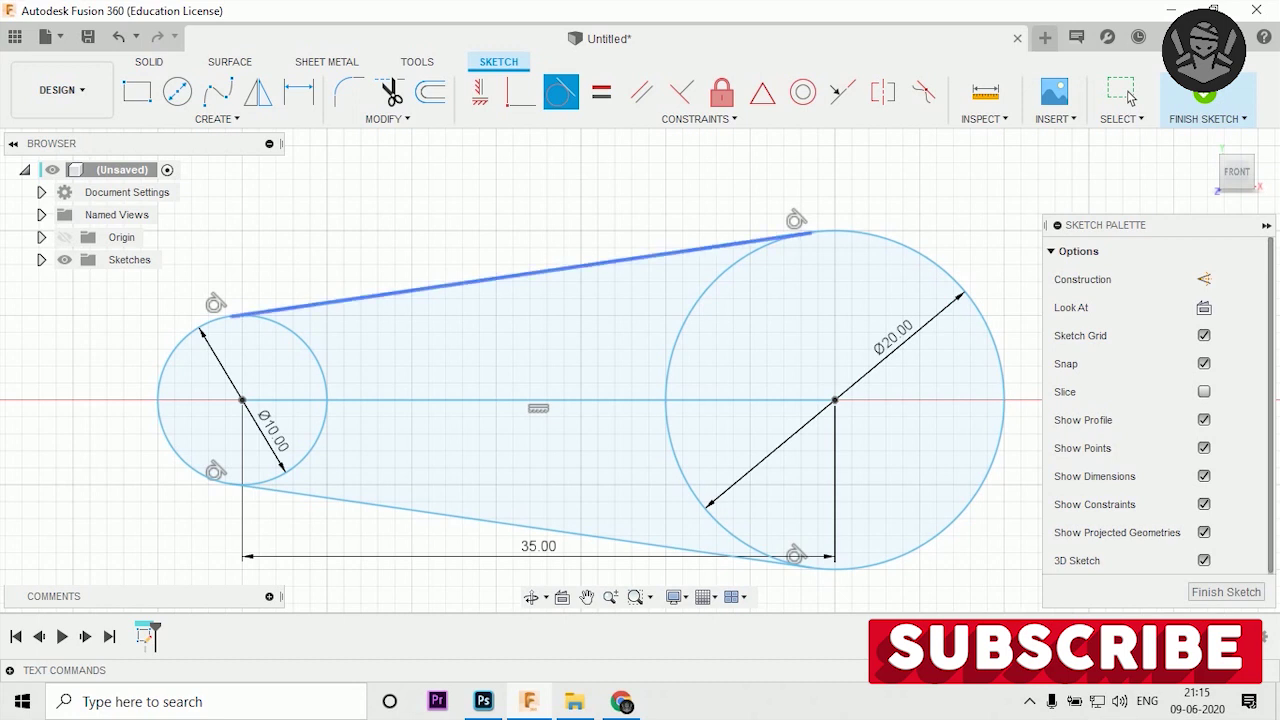
{"action": "left_click", "coordinate": [177, 92]}
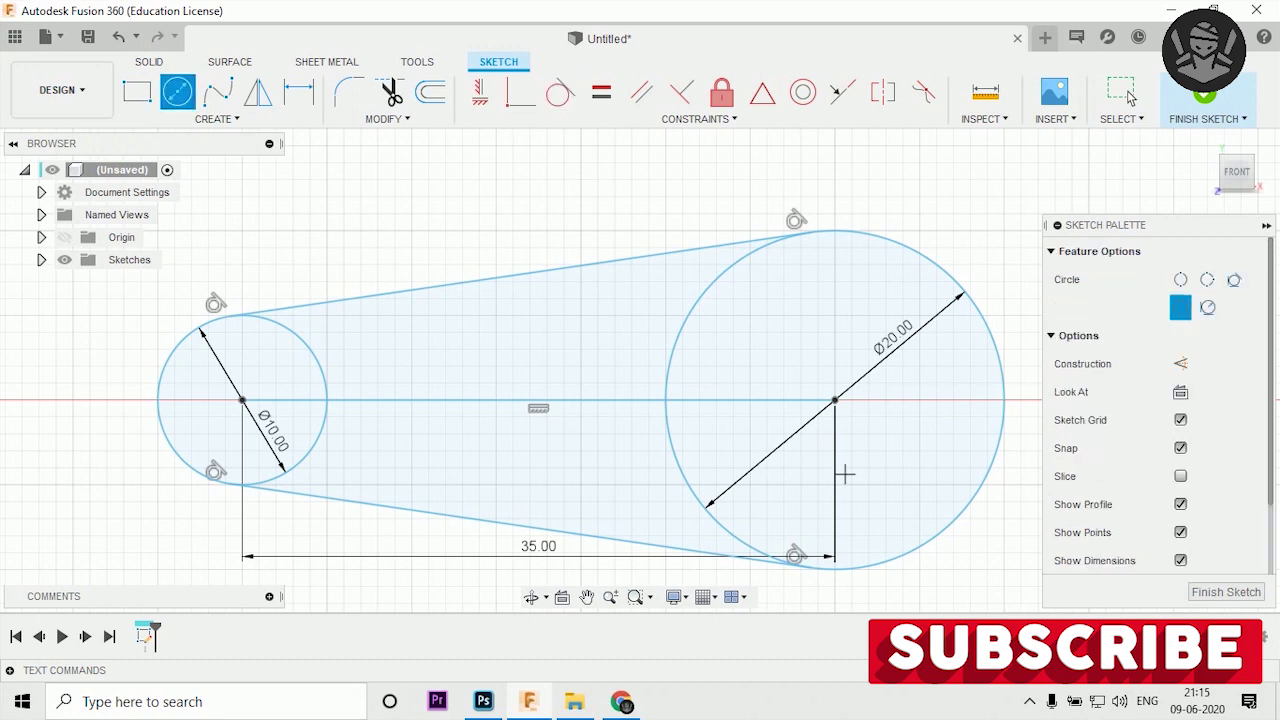
- Add a Ø10 mm hole circle concentric with the large Ø20 circle
{"action": "left_click", "coordinate": [835, 400]}
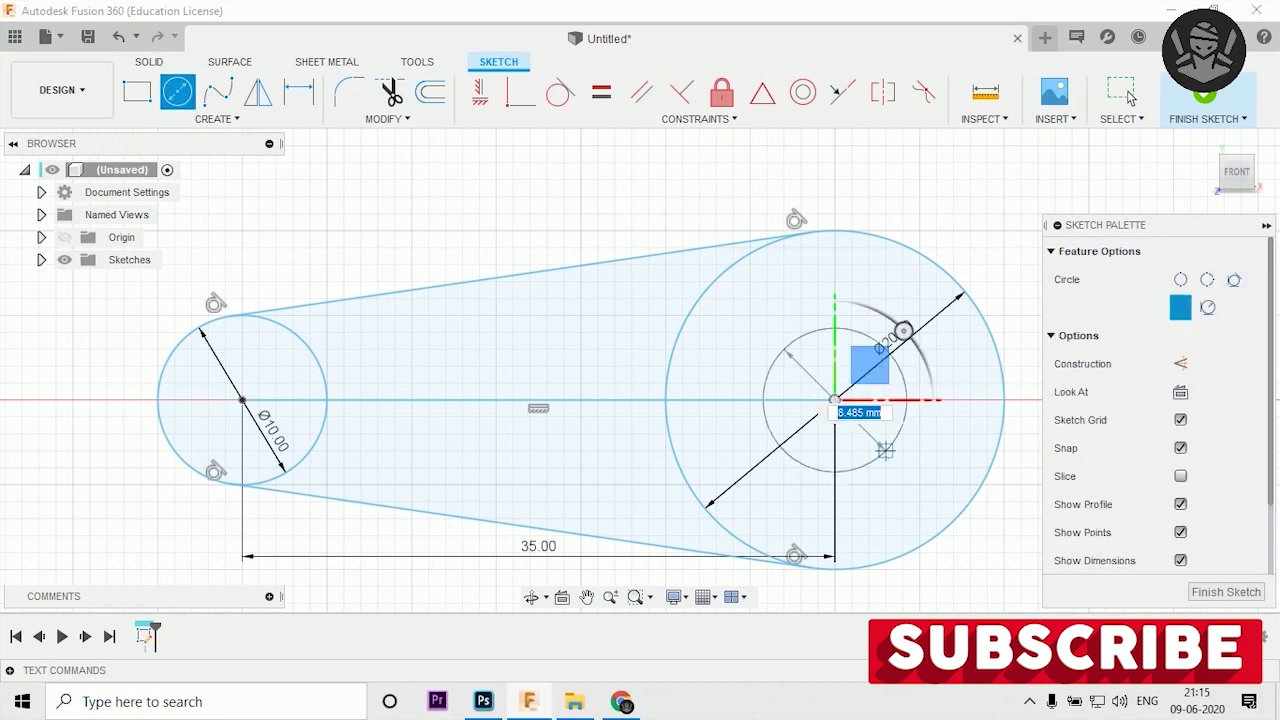
{"action": "type", "text": "1"}
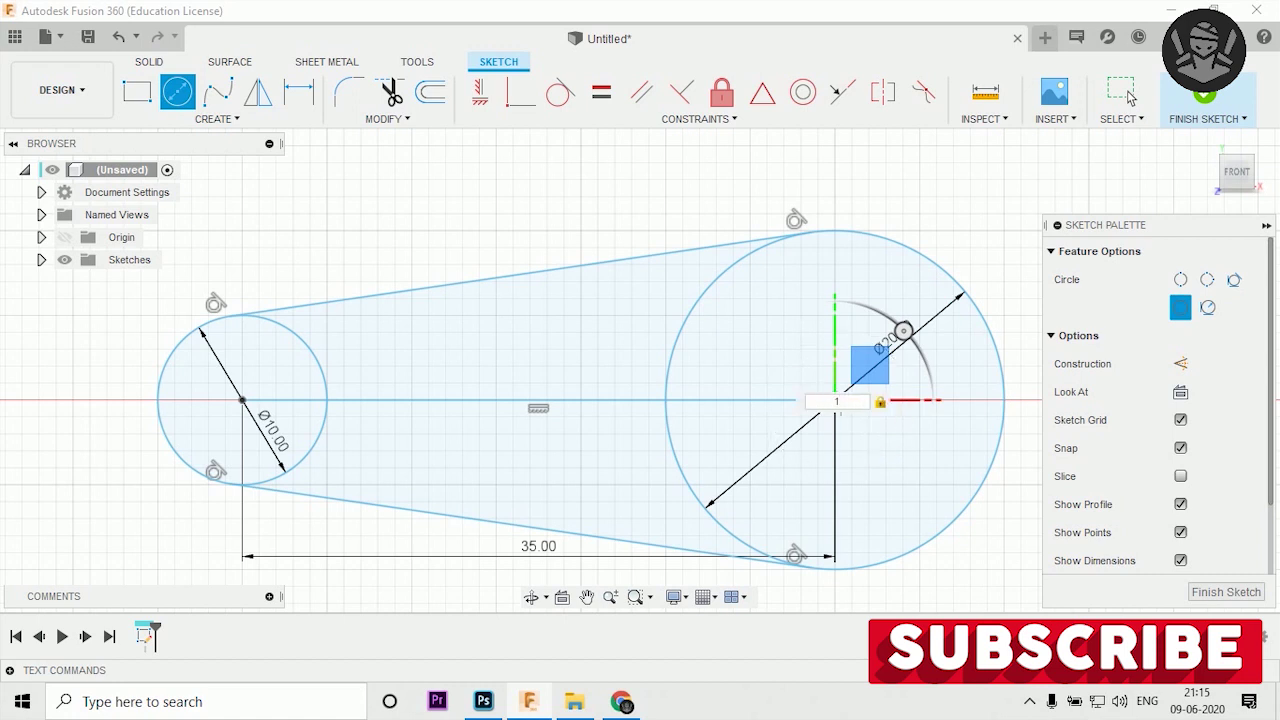
{"action": "type", "text": "0"}
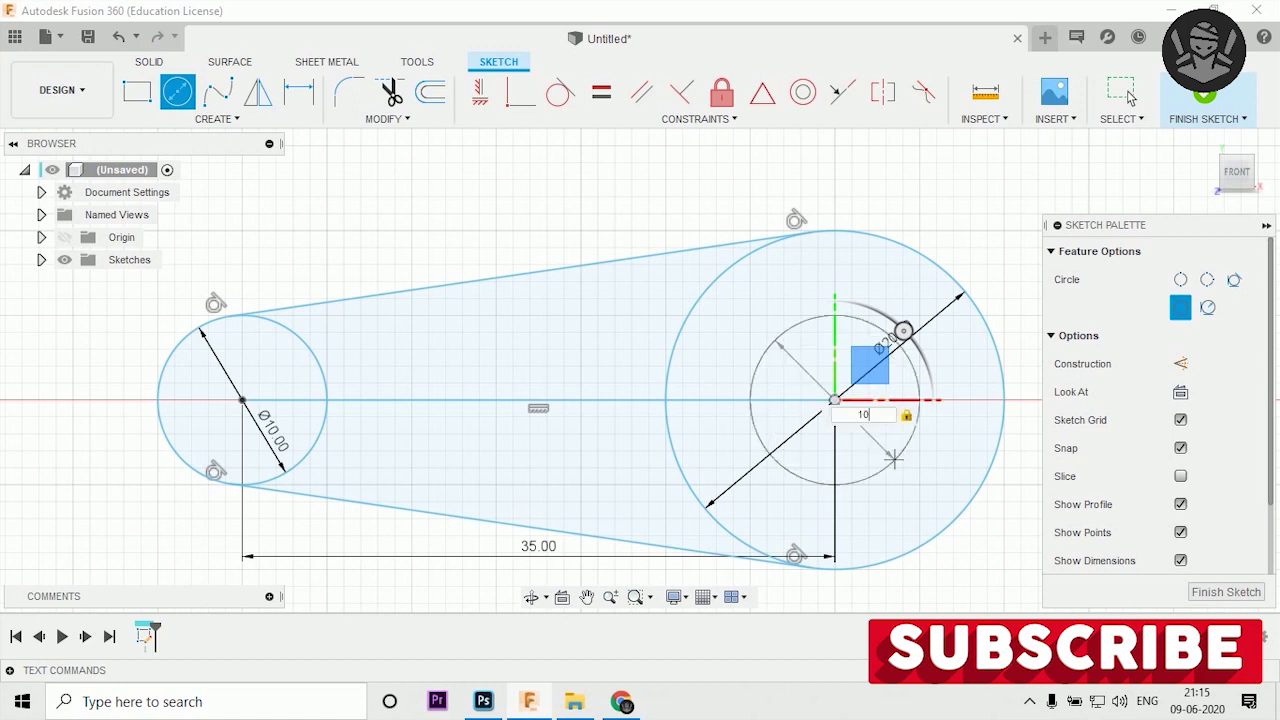
{"action": "key", "text": "Return"}
{"action": "left_click", "coordinate": [1130, 96]}
{"action": "key", "text": "F6"}
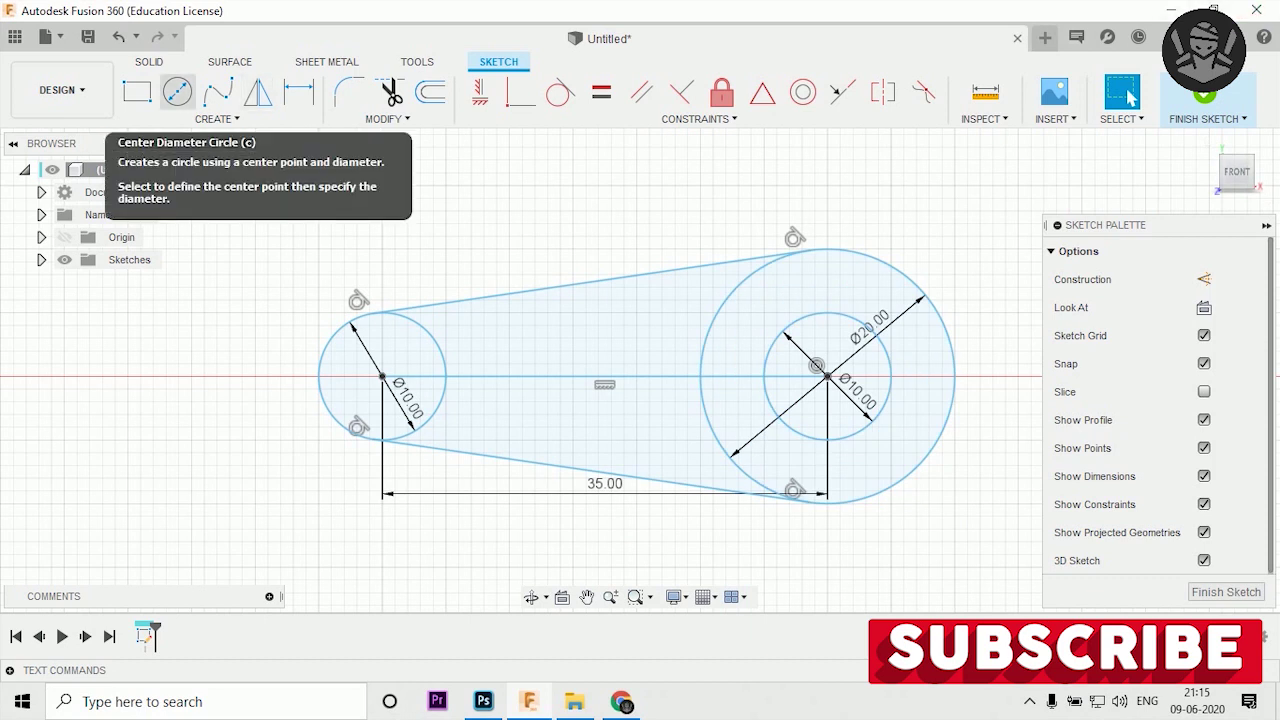
- Add a Ø5 mm hole circle concentric with the small Ø10 circle
{"action": "left_click", "coordinate": [177, 92]}
{"action": "scroll", "coordinate": [390, 400], "scroll_direction": "up", "scroll_amount": 2}
{"action": "scroll", "coordinate": [390, 400], "scroll_direction": "up", "scroll_amount": 2}
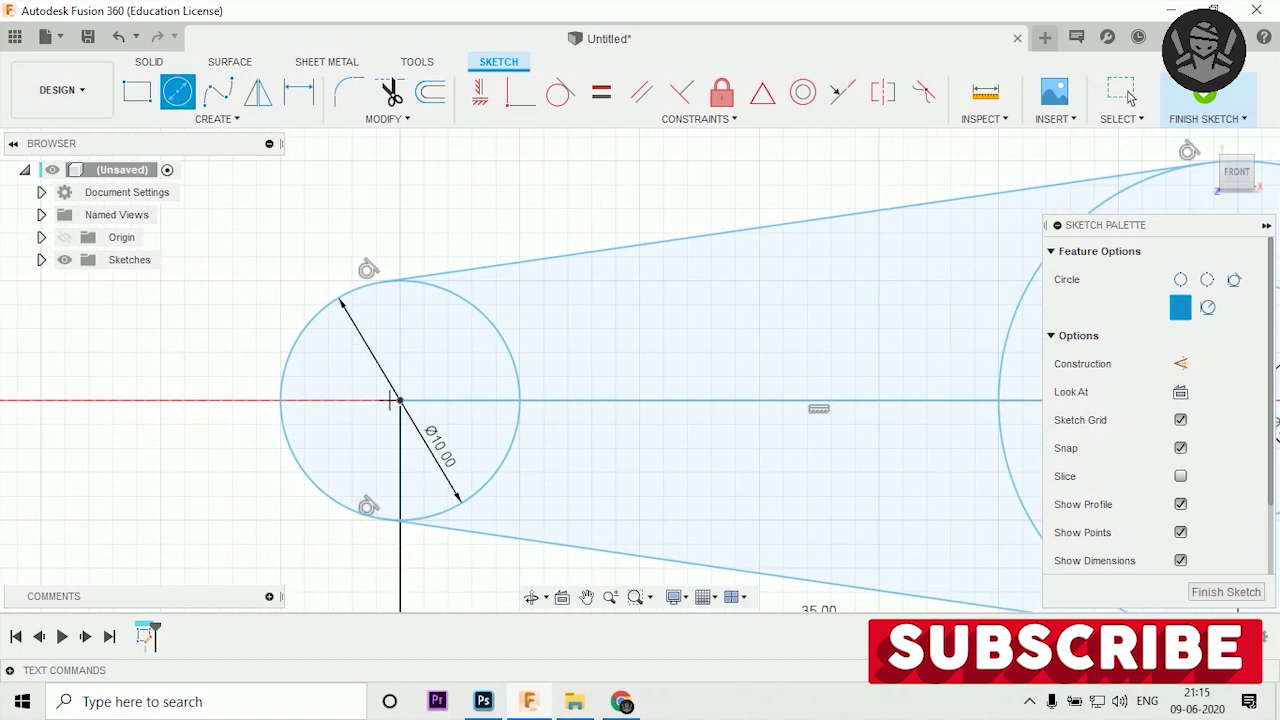
{"action": "left_click", "coordinate": [400, 400]}
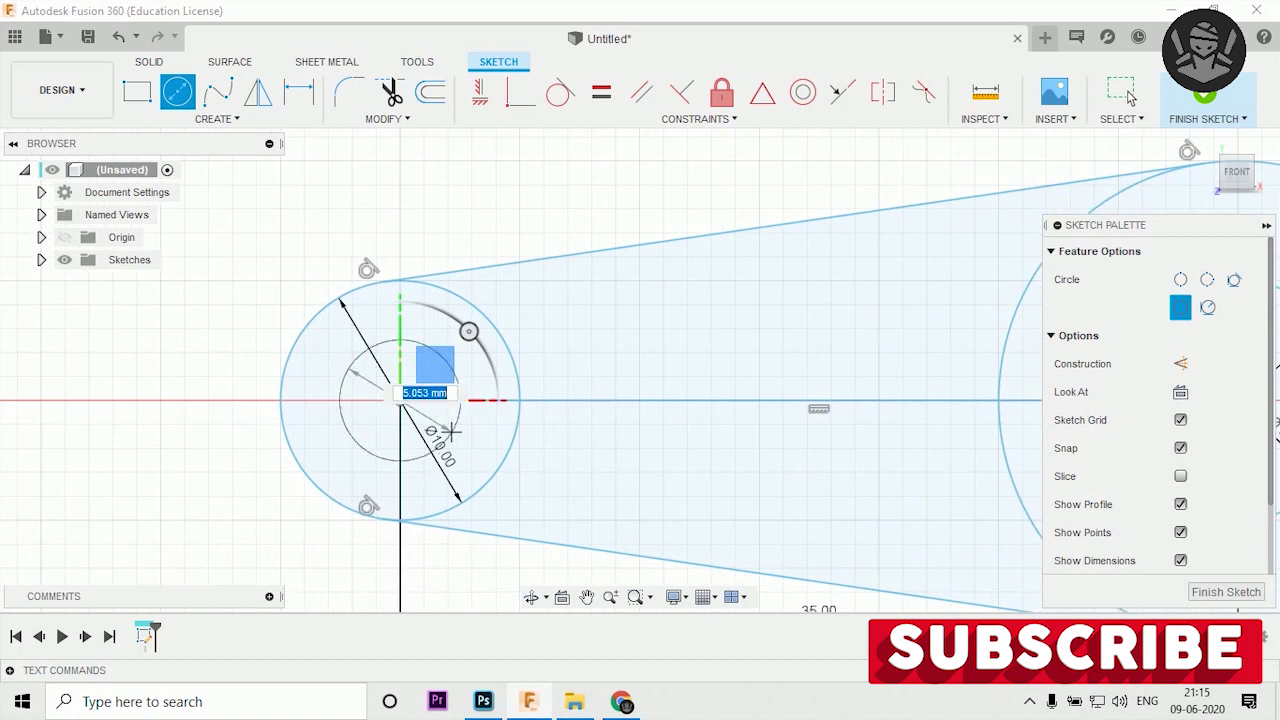
{"action": "type", "text": "5"}
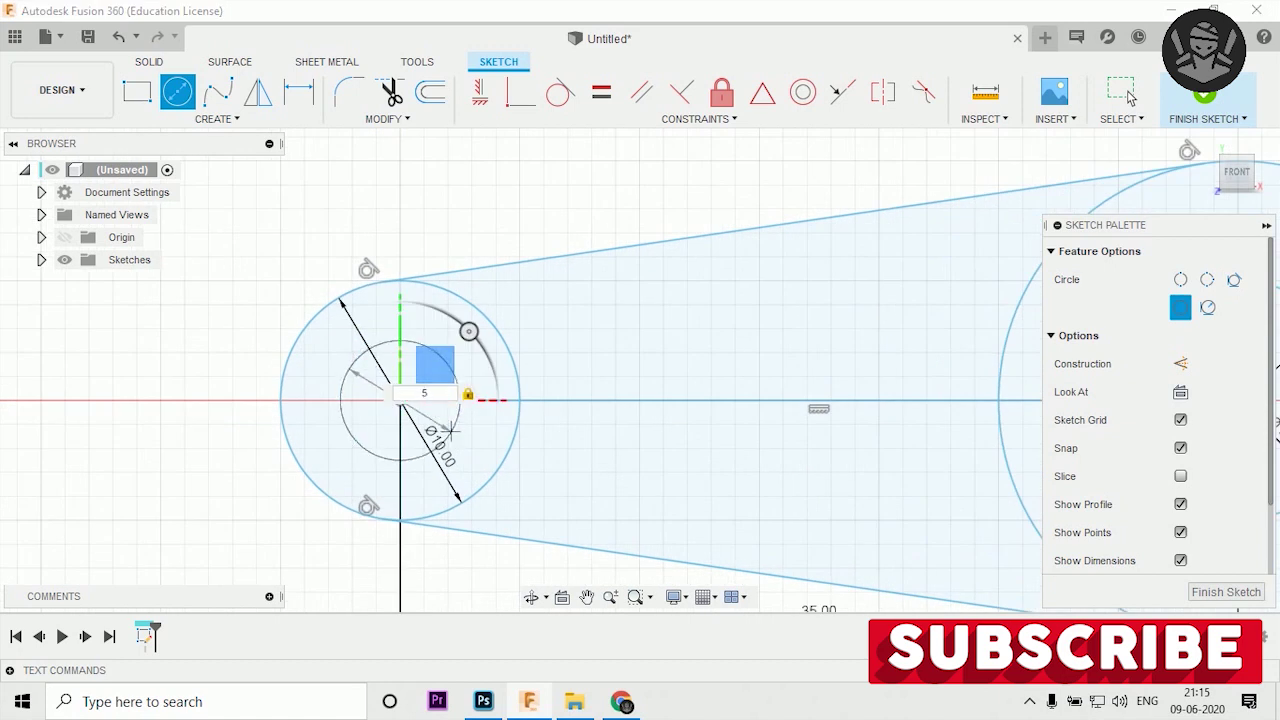
{"action": "key", "text": "Return"}
{"action": "key", "text": "Escape"}
{"action": "scroll", "coordinate": [350, 350], "scroll_direction": "down", "scroll_amount": 2}
{"action": "scroll", "coordinate": [610, 440], "scroll_direction": "down", "scroll_amount": 2}
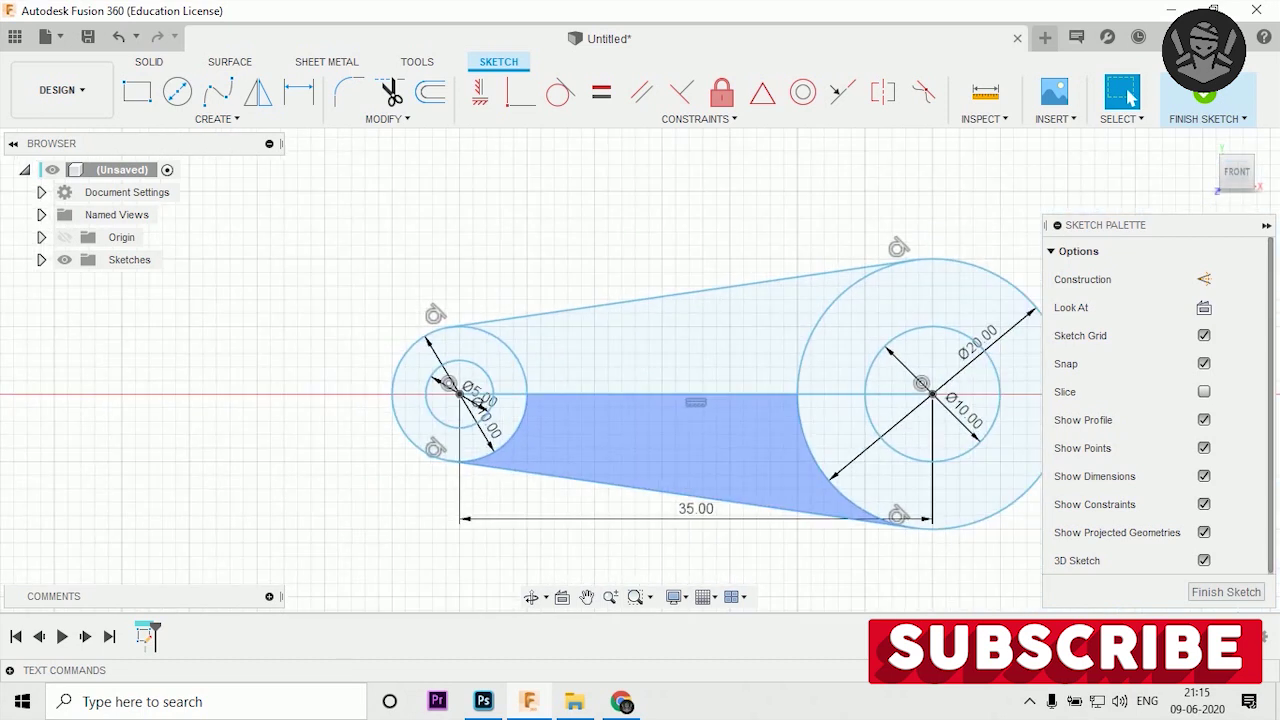
{"action": "scroll", "coordinate": [490, 430], "scroll_direction": "up", "scroll_amount": 3}
{"action": "scroll", "coordinate": [612, 412], "scroll_direction": "up", "scroll_amount": 2}
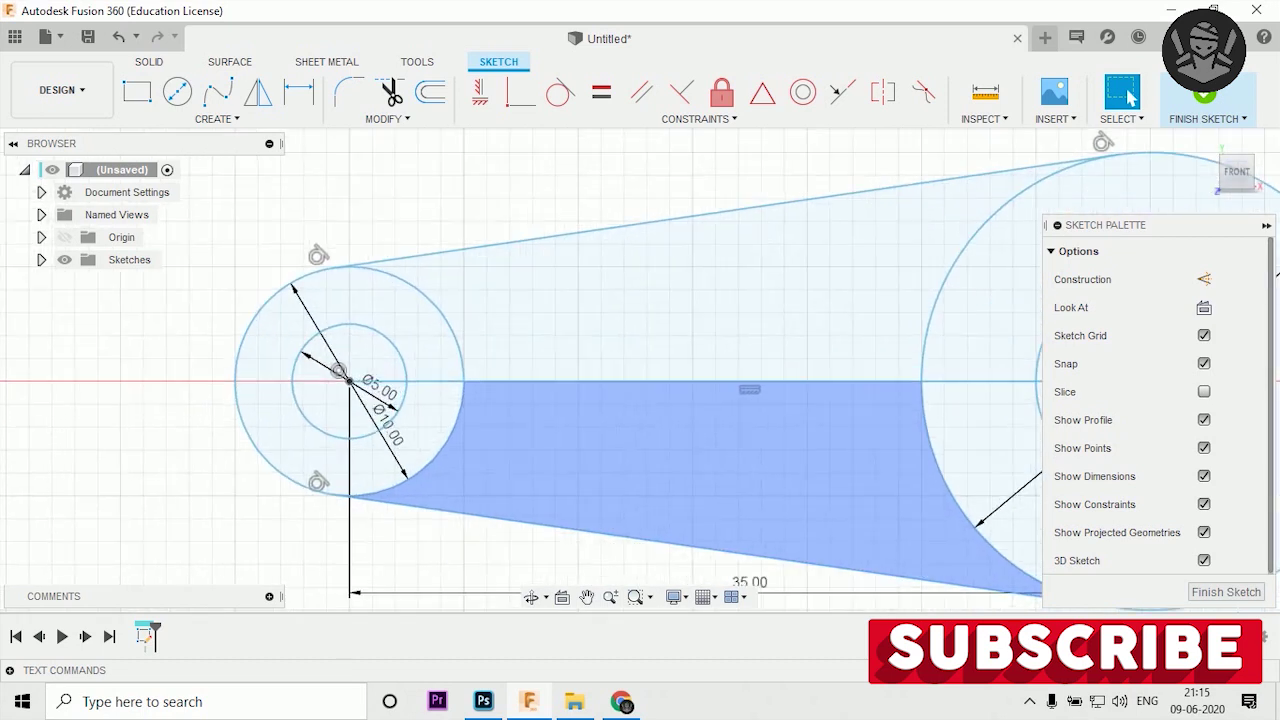
{"action": "scroll", "coordinate": [620, 407], "scroll_direction": "up", "scroll_amount": 1}
{"action": "scroll", "coordinate": [400, 360], "scroll_direction": "down", "scroll_amount": 2}
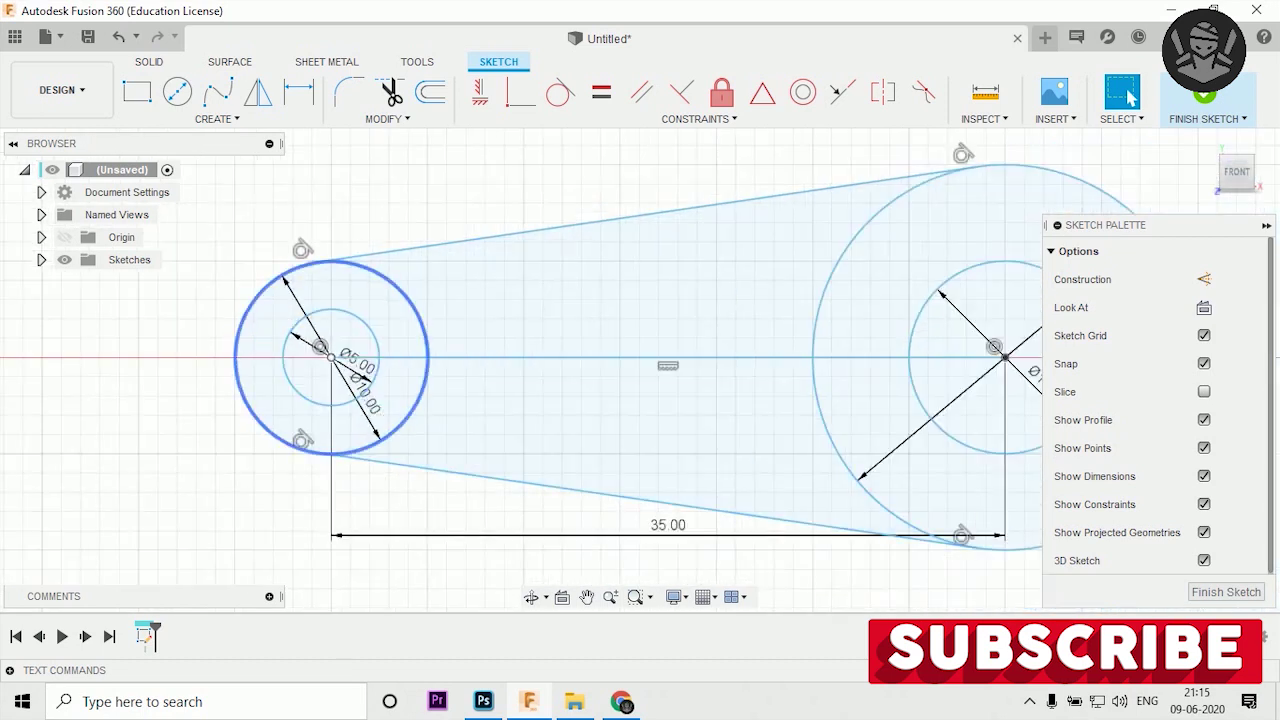
{"action": "scroll", "coordinate": [300, 330], "scroll_direction": "down", "scroll_amount": 1}
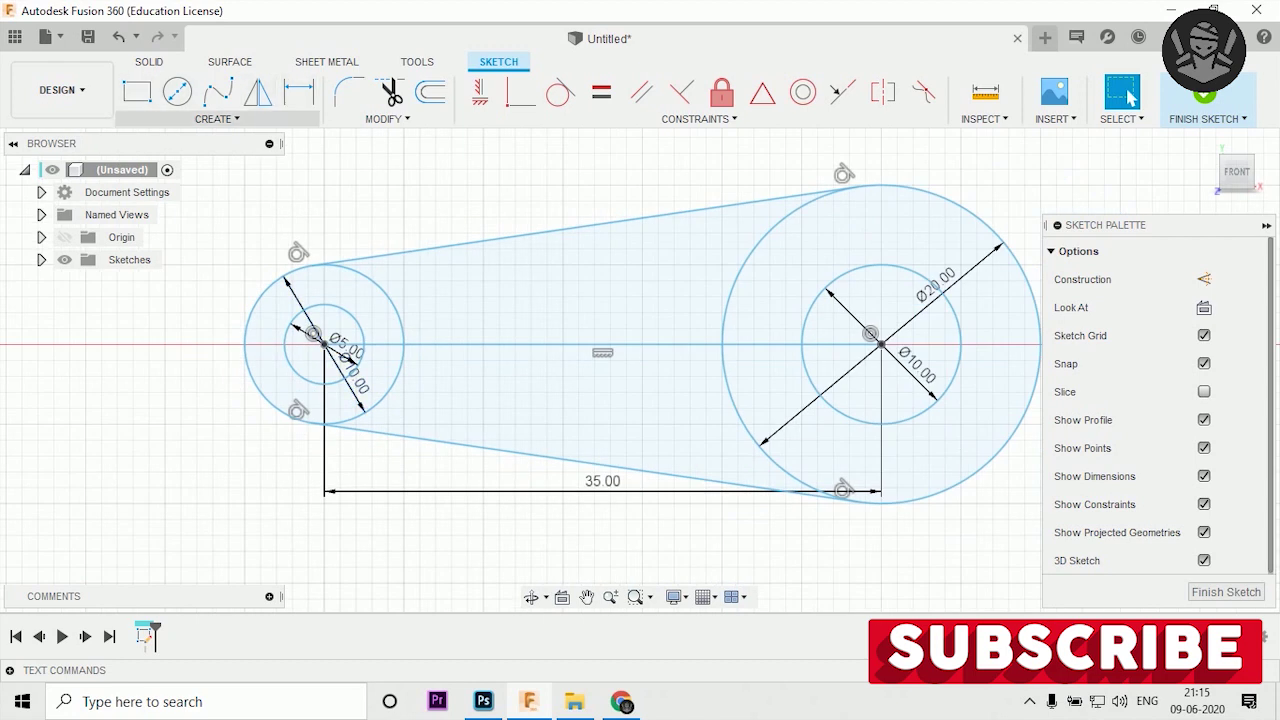
{"action": "left_click", "coordinate": [213, 118]}
{"action": "left_click", "coordinate": [160, 152]}
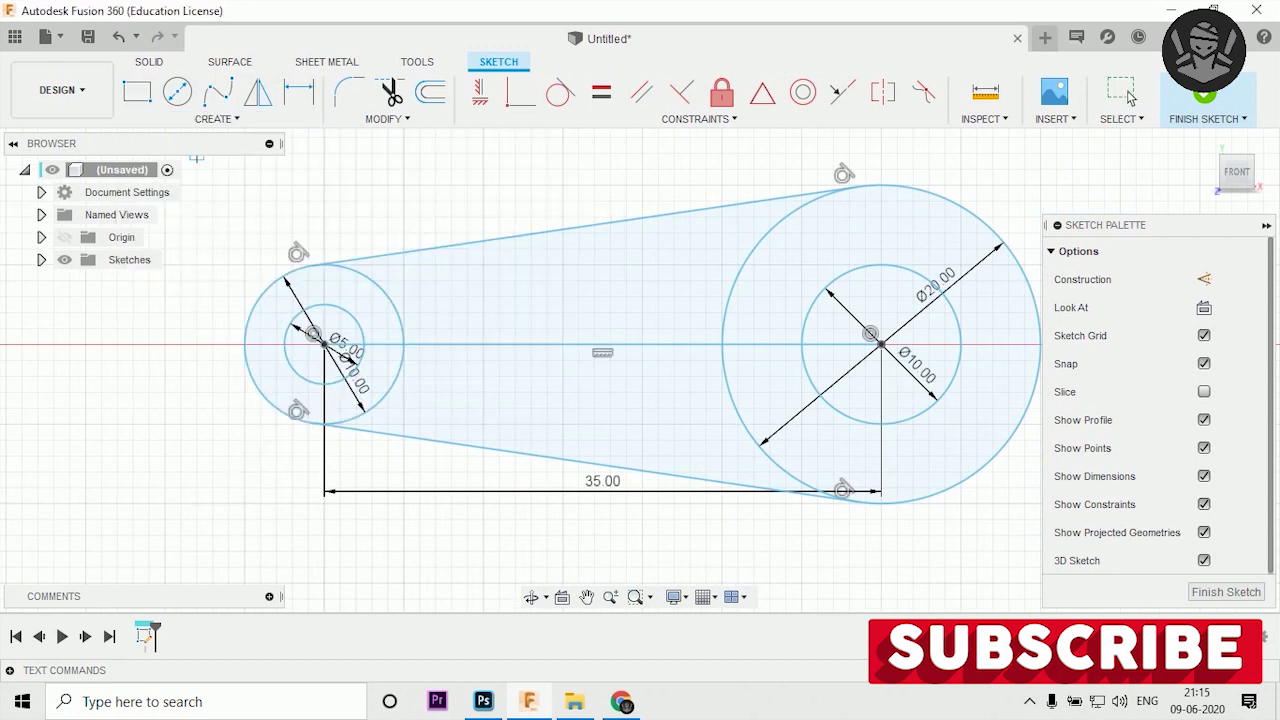
- Draw a 5 mm horizontal line starting at the small circle's centre
{"action": "key", "text": "l"}
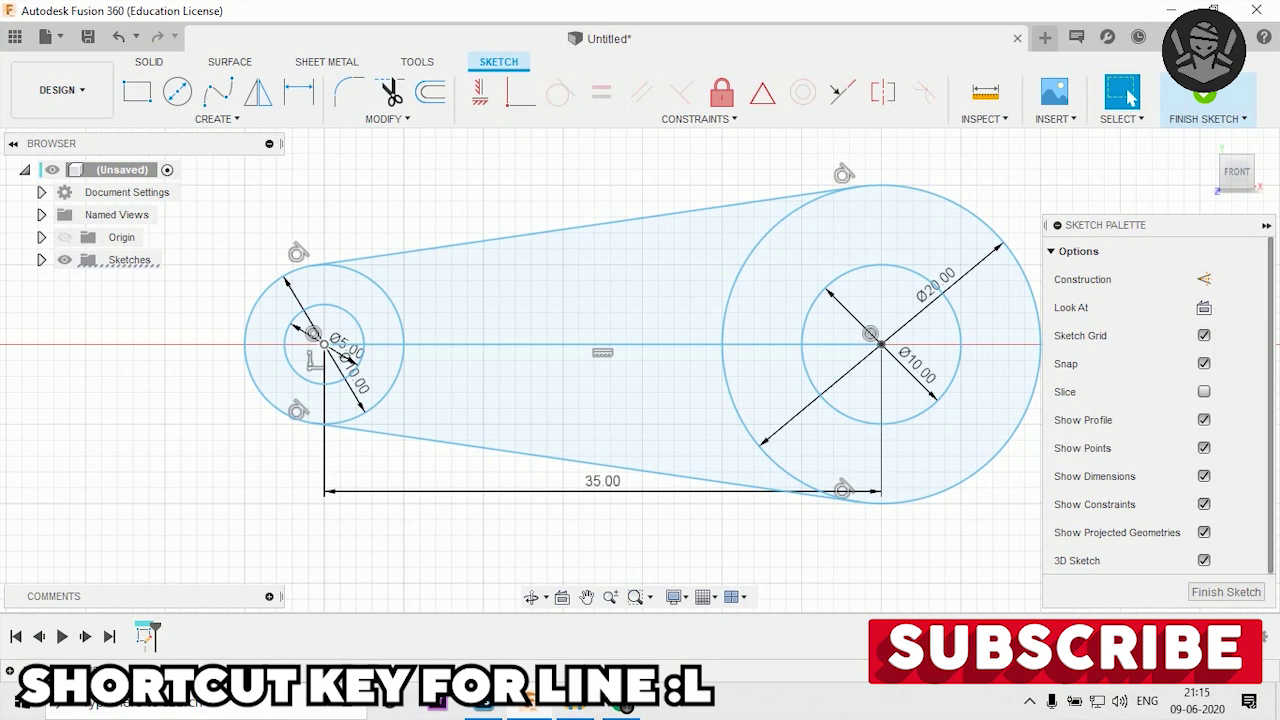
{"action": "left_click", "coordinate": [324, 345]}
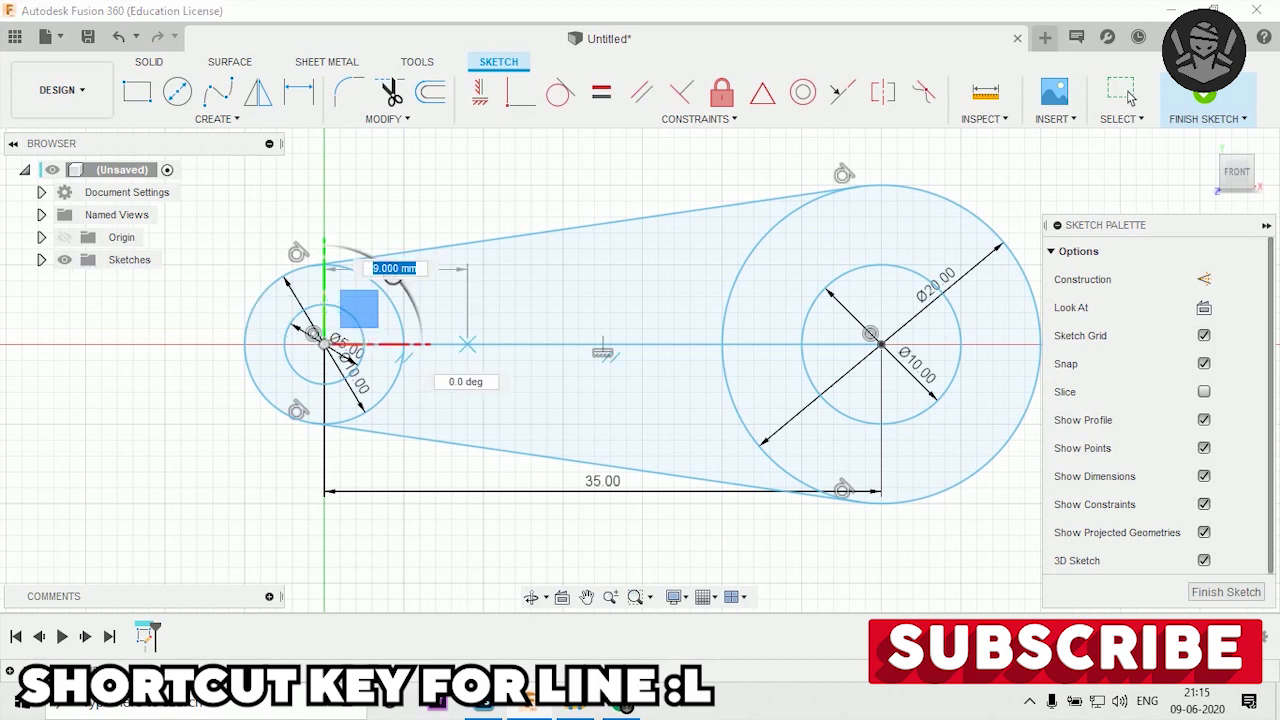
{"action": "type", "text": "5"}
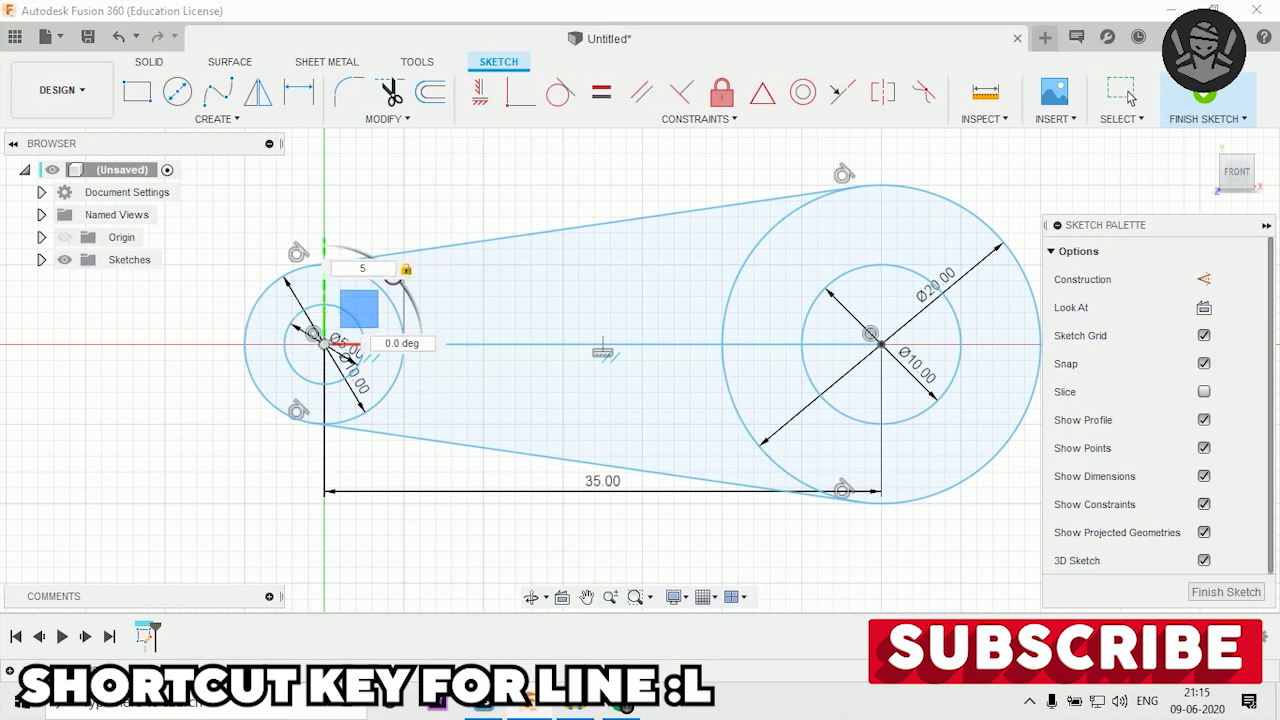
{"action": "key", "text": "Return"}
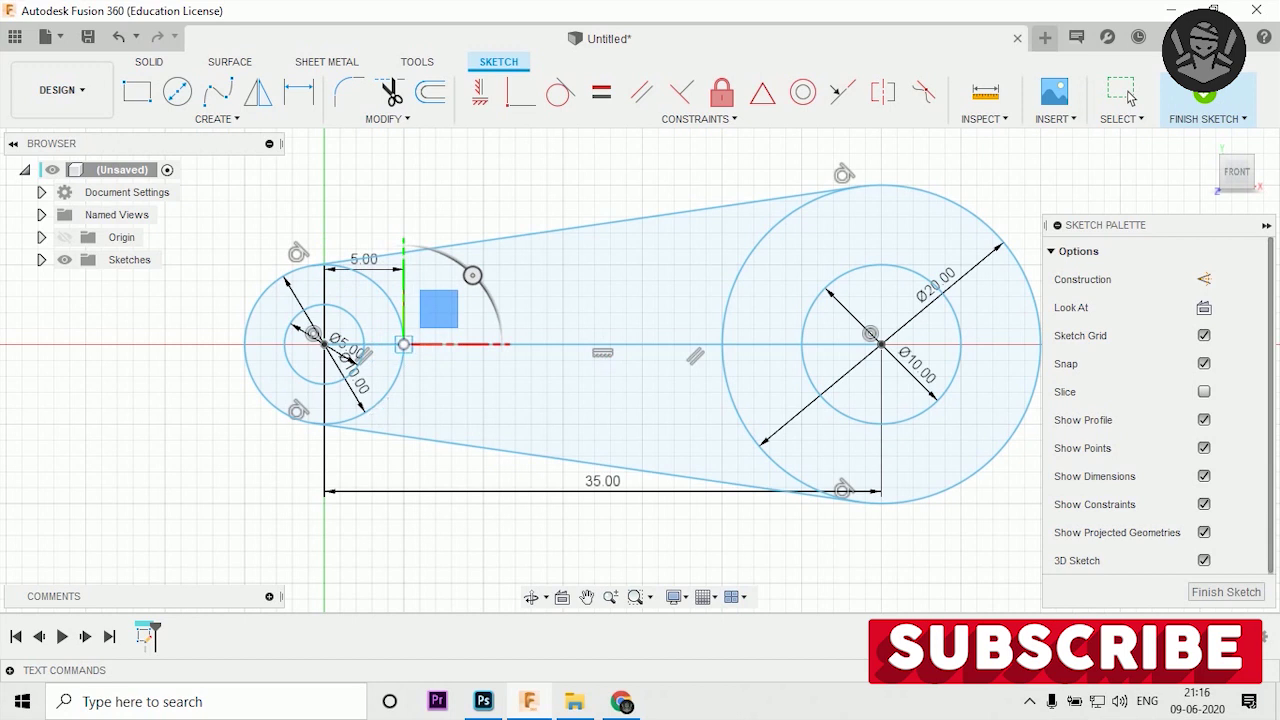
{"action": "scroll", "coordinate": [403, 343], "scroll_direction": "up", "scroll_amount": 4}
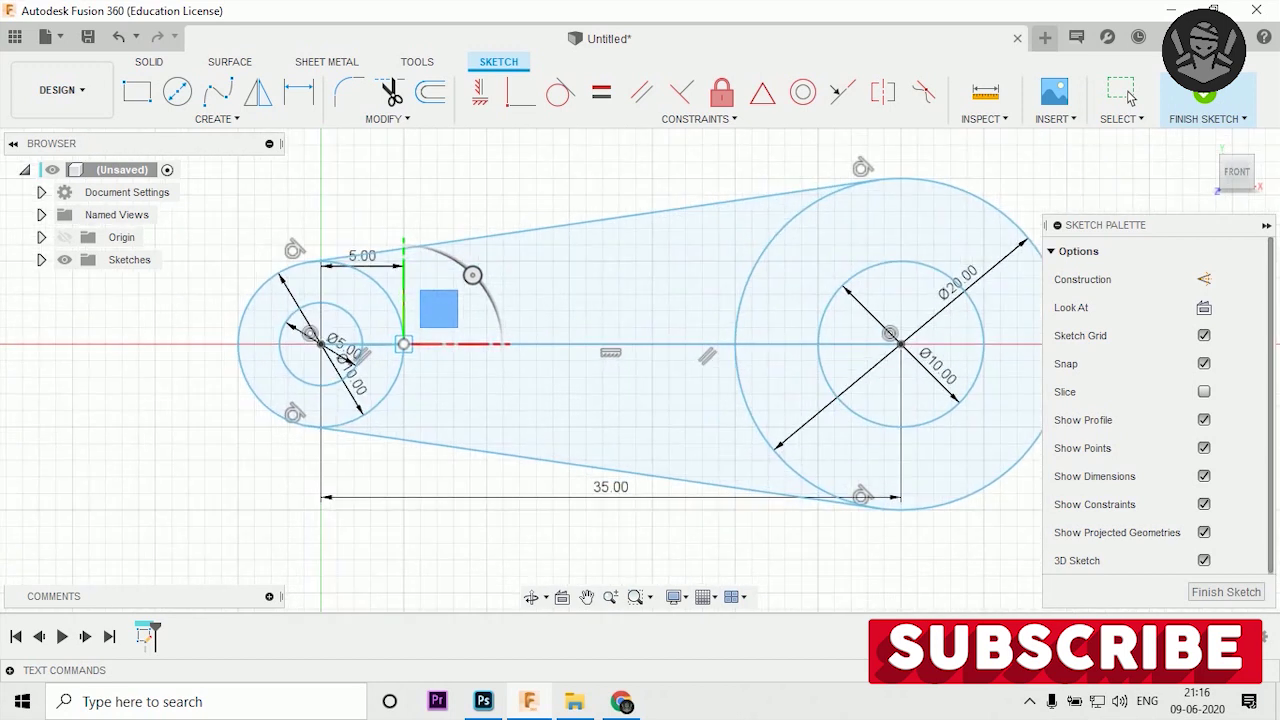
{"action": "scroll", "coordinate": [411, 417], "scroll_direction": "down", "scroll_amount": 3}
{"action": "scroll", "coordinate": [411, 417], "scroll_direction": "up", "scroll_amount": 3}
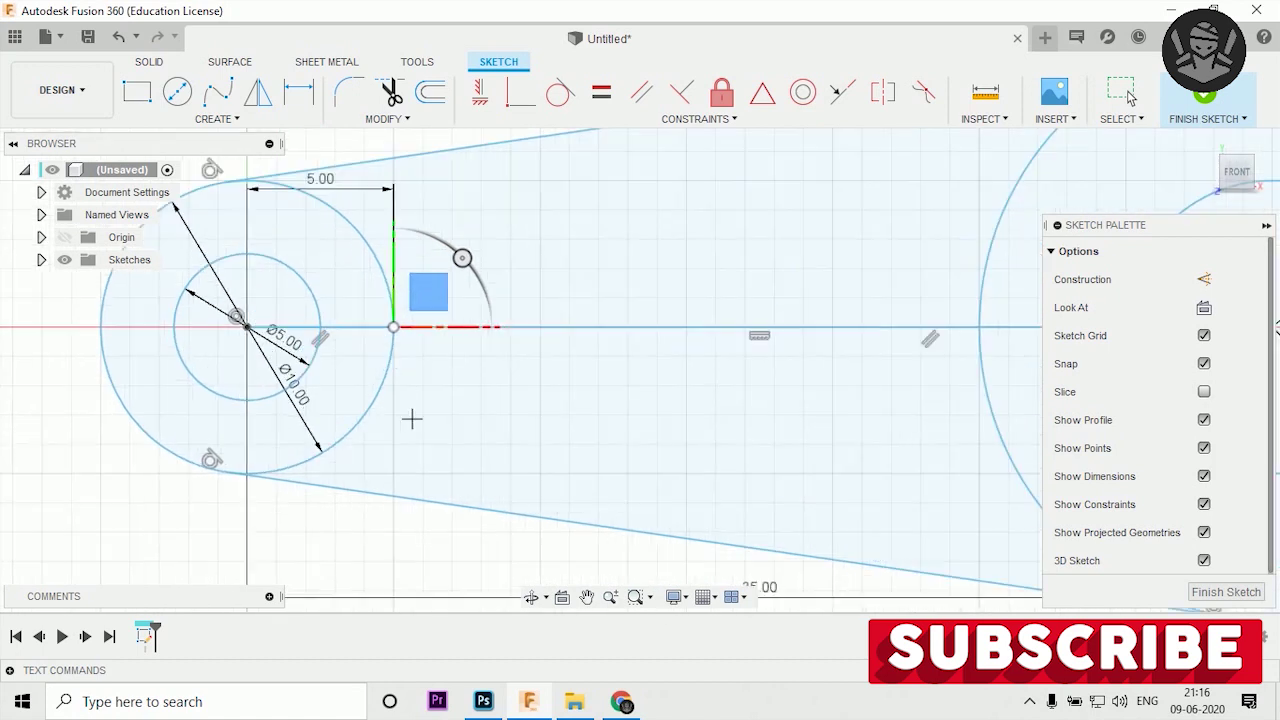
{"action": "scroll", "coordinate": [346, 412], "scroll_direction": "down", "scroll_amount": 2}
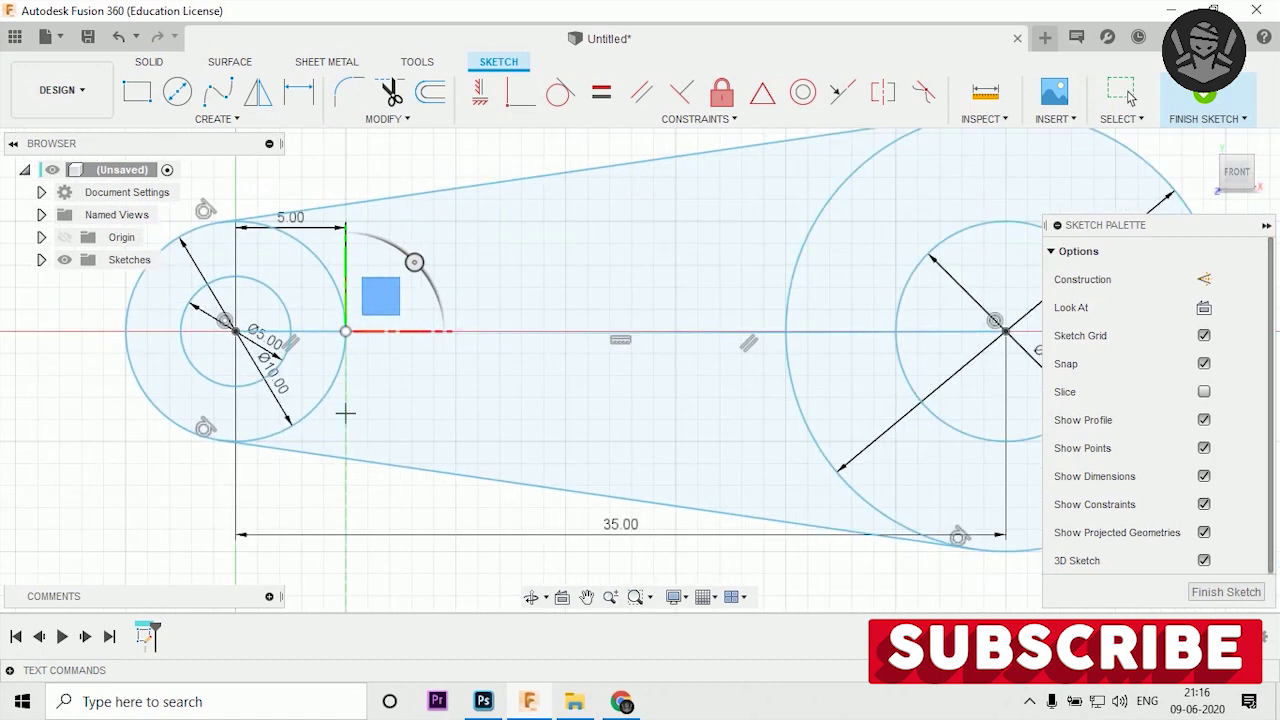
- Continue with a short vertical drop and a slanted line ending near the large circle
{"action": "left_click", "coordinate": [346, 412]}
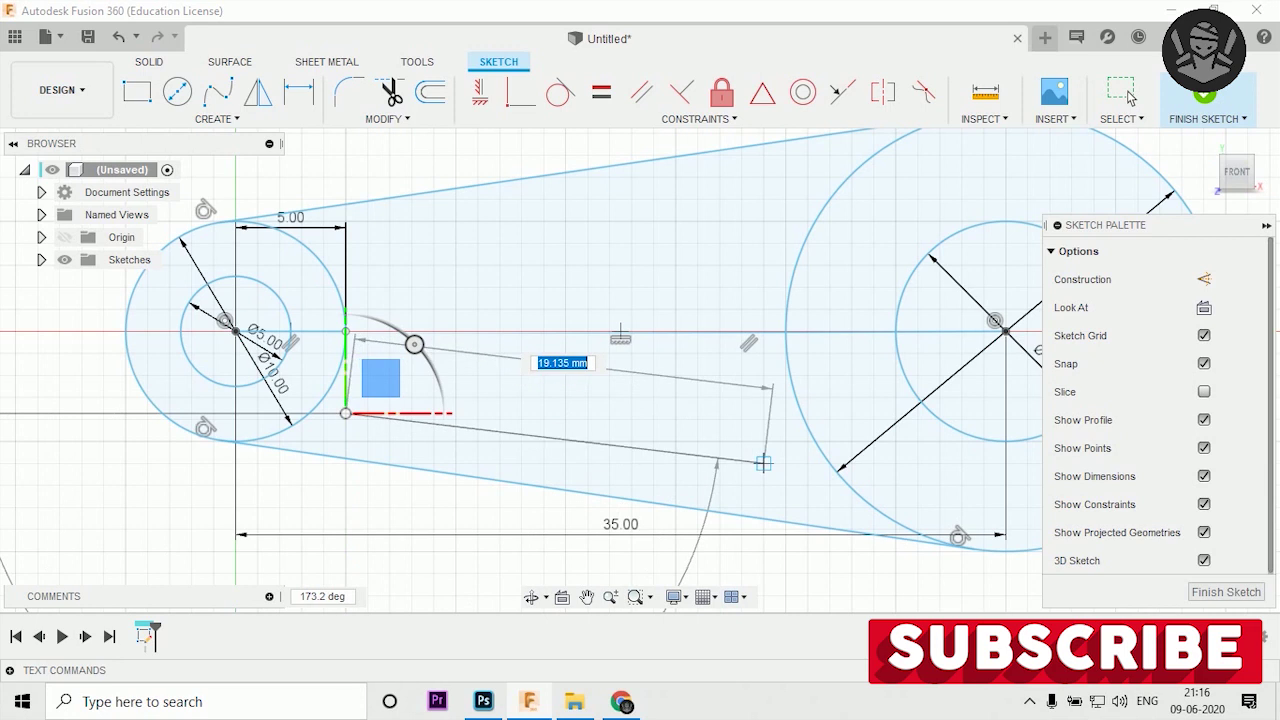
{"action": "left_click", "coordinate": [754, 478]}
{"action": "left_click_drag", "start_coordinate": [754, 478], "coordinate": [838, 488]}
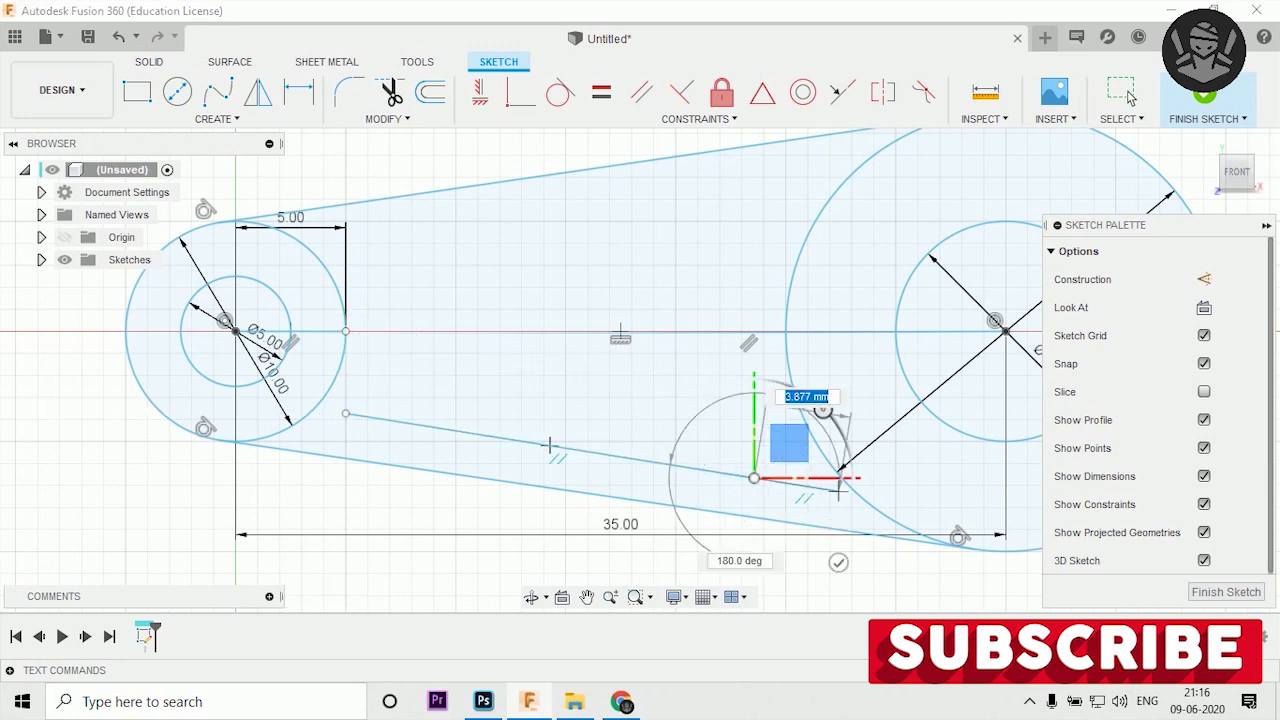
{"action": "key", "text": "Escape"}
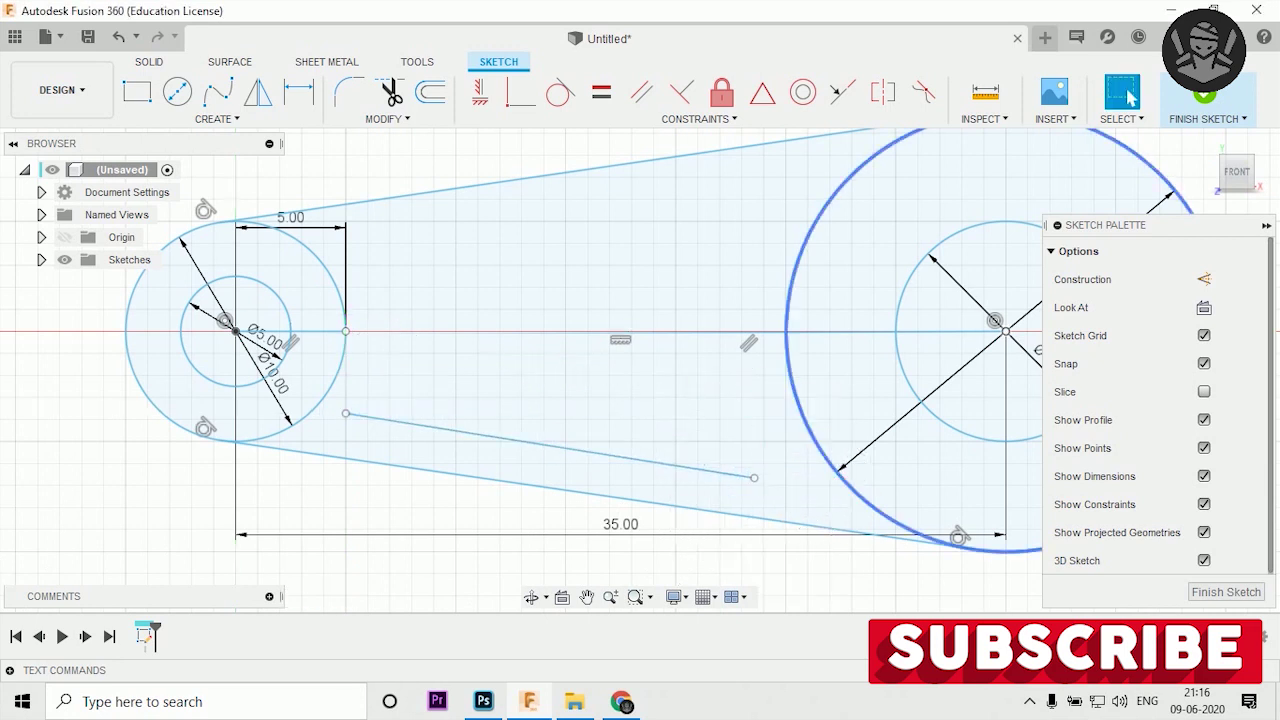
{"action": "scroll", "coordinate": [441, 270], "scroll_direction": "down", "scroll_amount": 2}
{"action": "scroll", "coordinate": [489, 263], "scroll_direction": "up", "scroll_amount": 3}
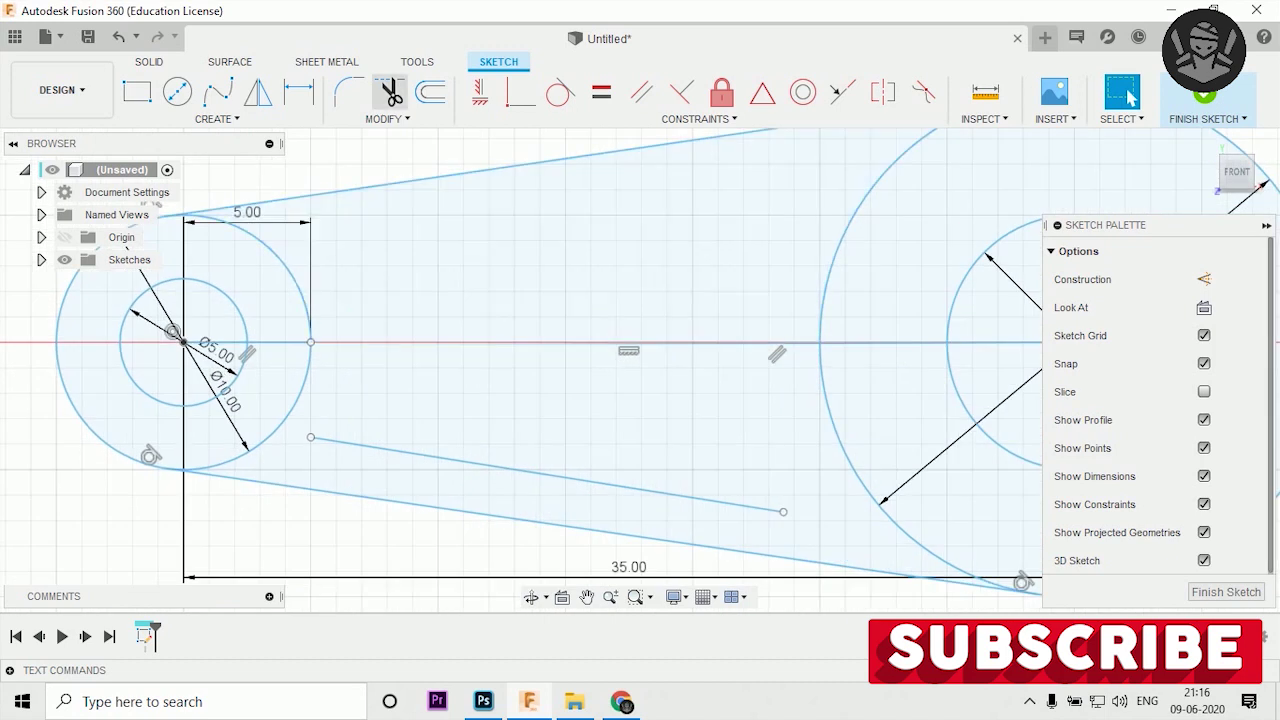
- Constrain the inner slanted line parallel to the lower outer edge of the link
{"action": "key", "text": "l"}
{"action": "left_click", "coordinate": [641, 92]}
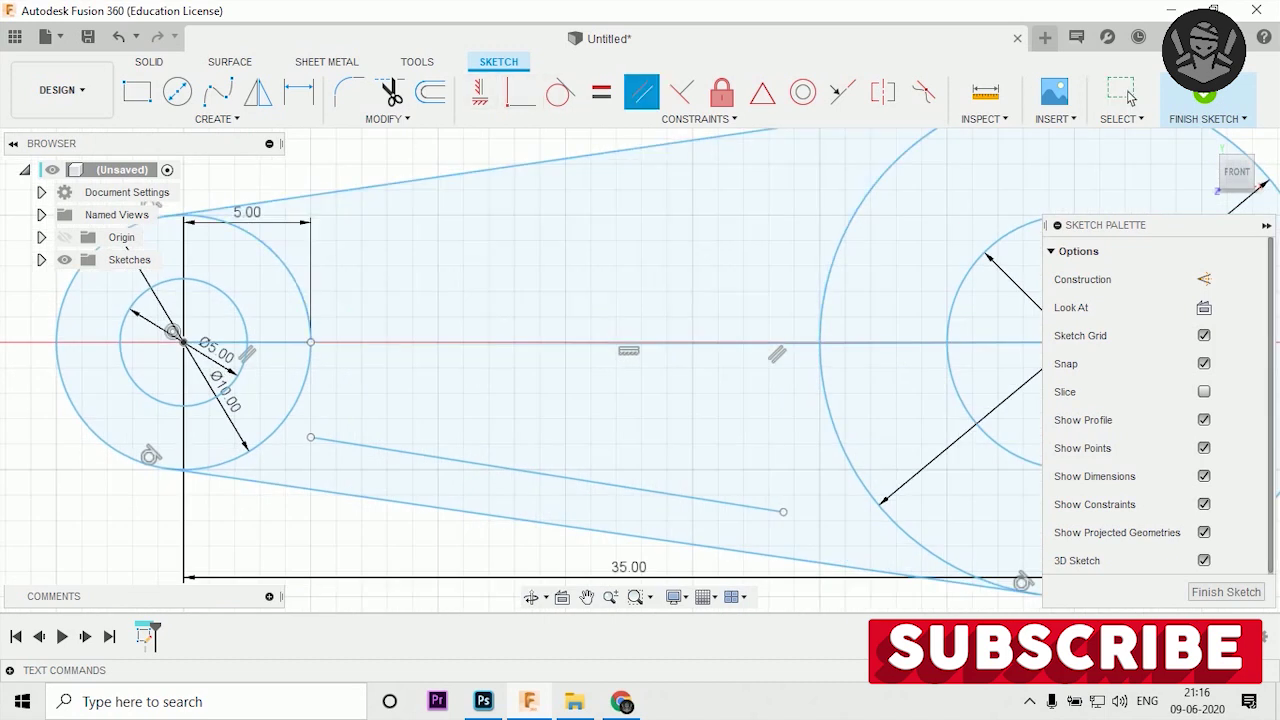
{"action": "left_click", "coordinate": [600, 531]}
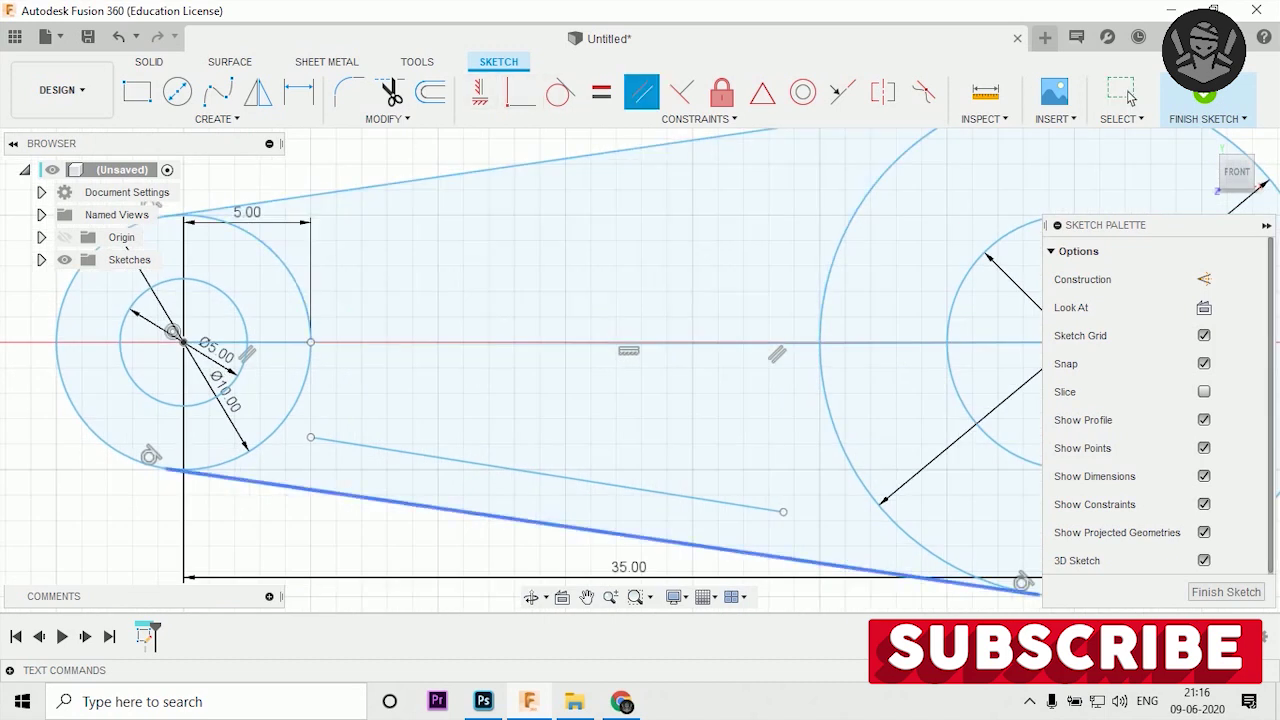
{"action": "left_click", "coordinate": [547, 475]}
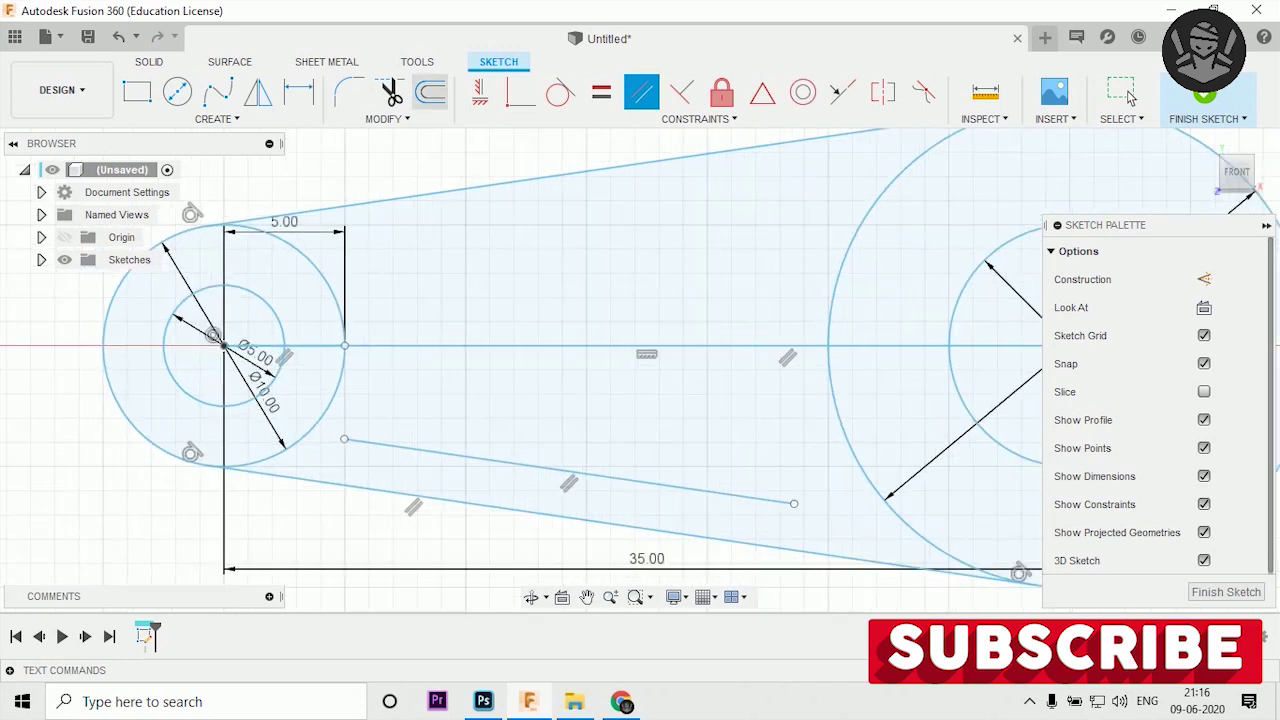
- Dimension the gap between the lower outer edge and the inner line as 2.5 mm
{"action": "left_click", "coordinate": [298, 92]}
{"action": "left_click", "coordinate": [298, 92]}
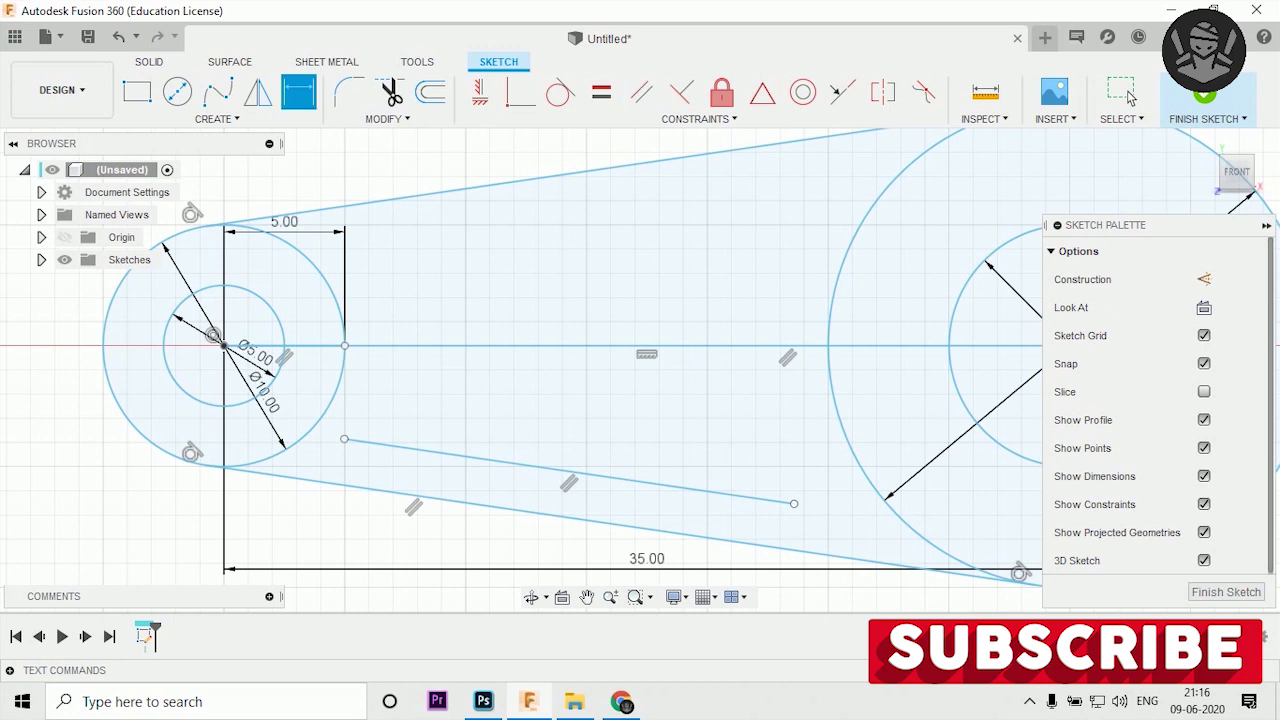
{"action": "left_click", "coordinate": [620, 521]}
{"action": "left_click", "coordinate": [520, 463]}
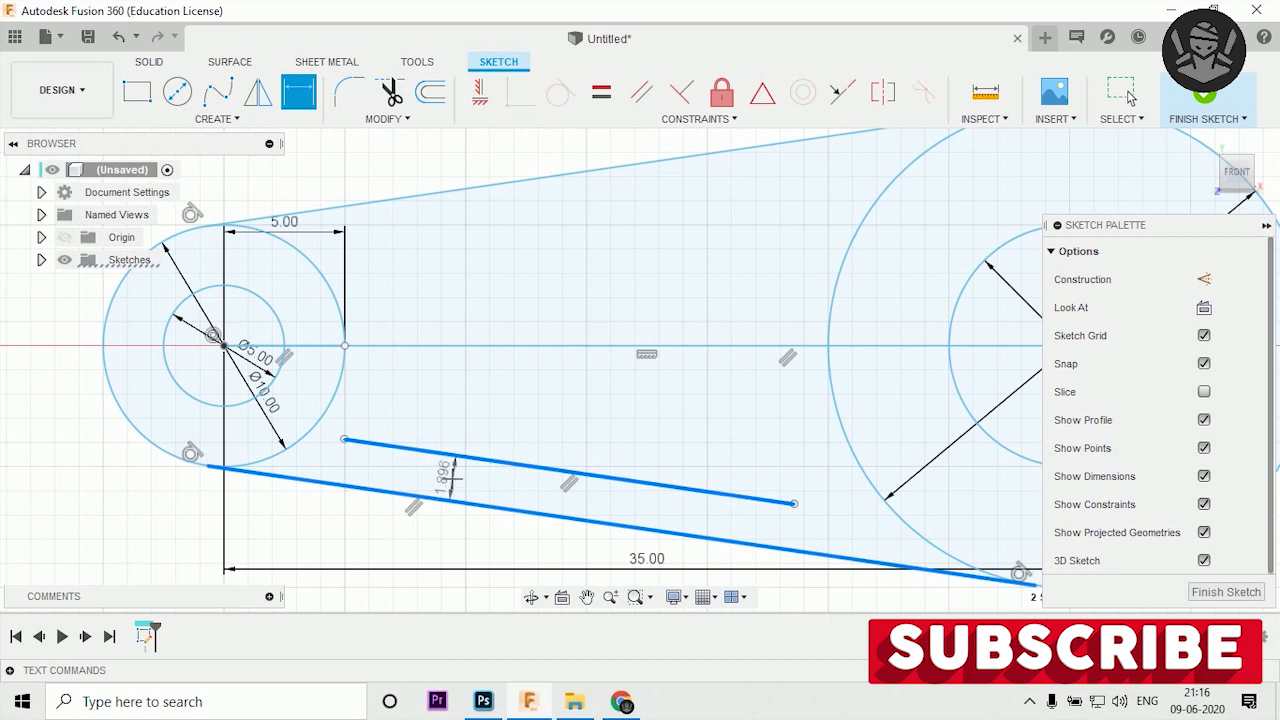
{"action": "left_click", "coordinate": [450, 478]}
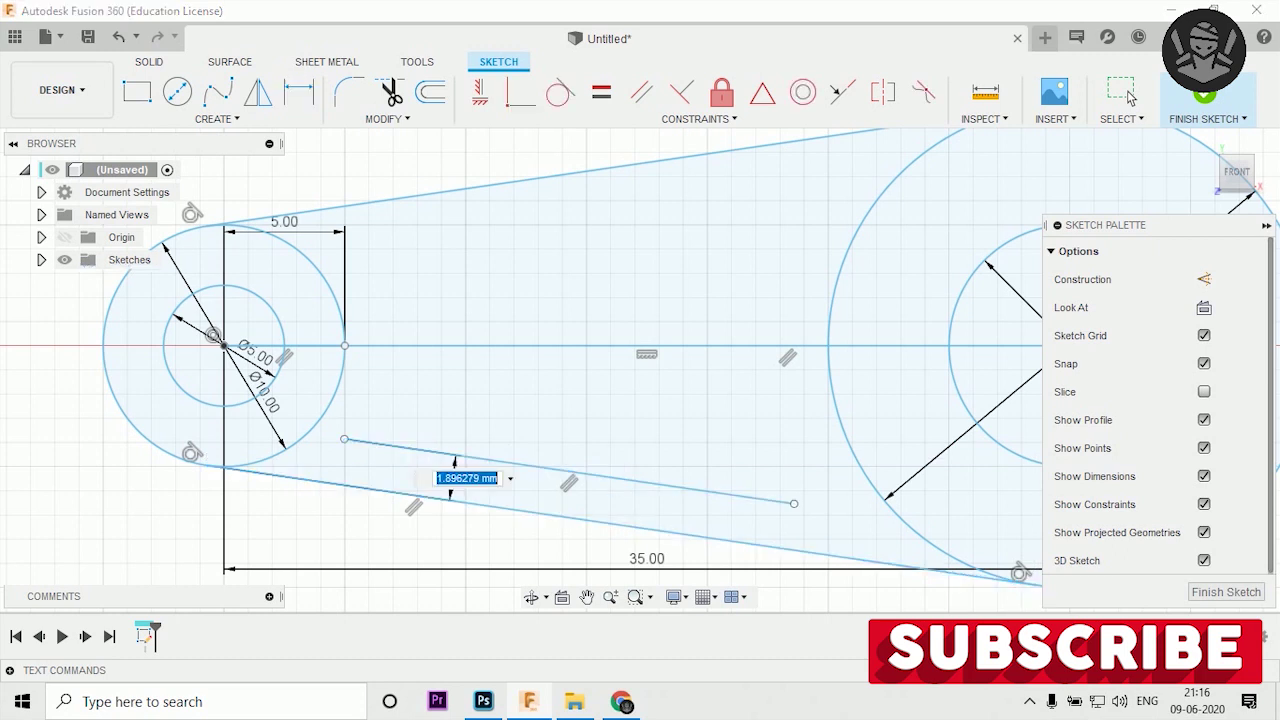
{"action": "type", "text": "2.5"}
{"action": "key", "text": "Return"}
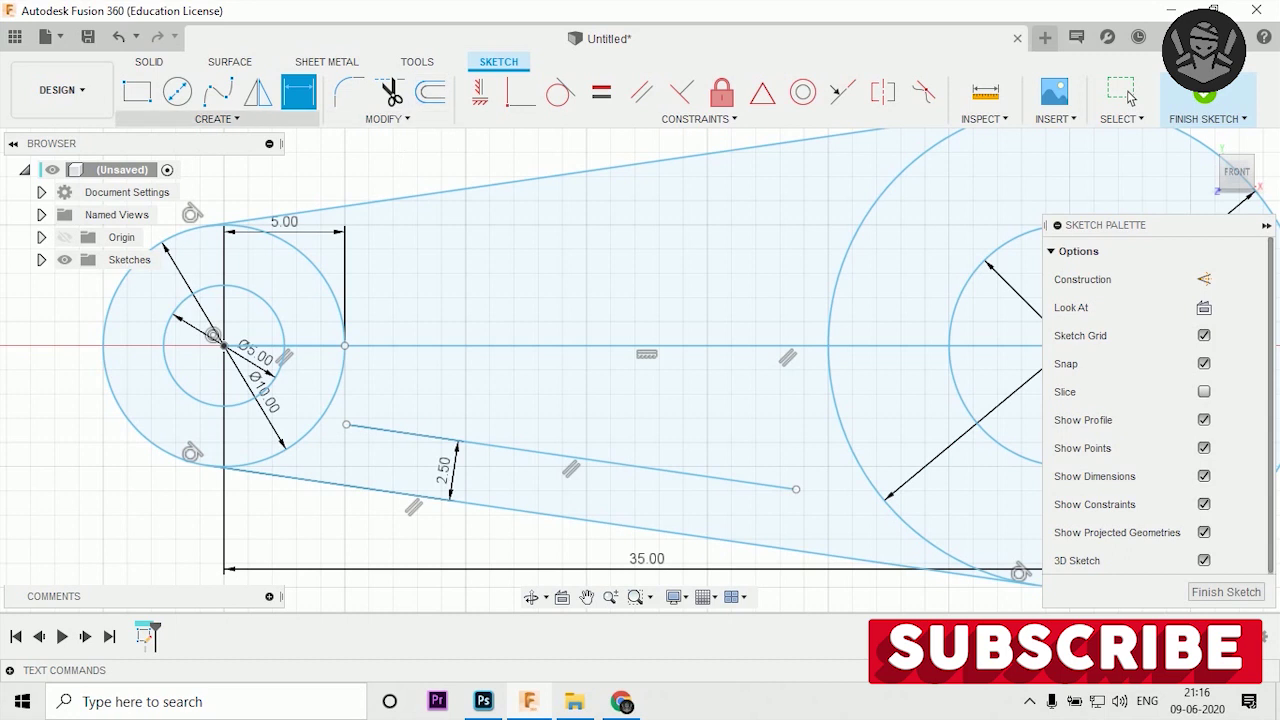
- Mirror the lower inner slot line about the horizontal centre line to create its upper twin
{"action": "left_click", "coordinate": [257, 92]}
{"action": "left_click", "coordinate": [520, 450]}
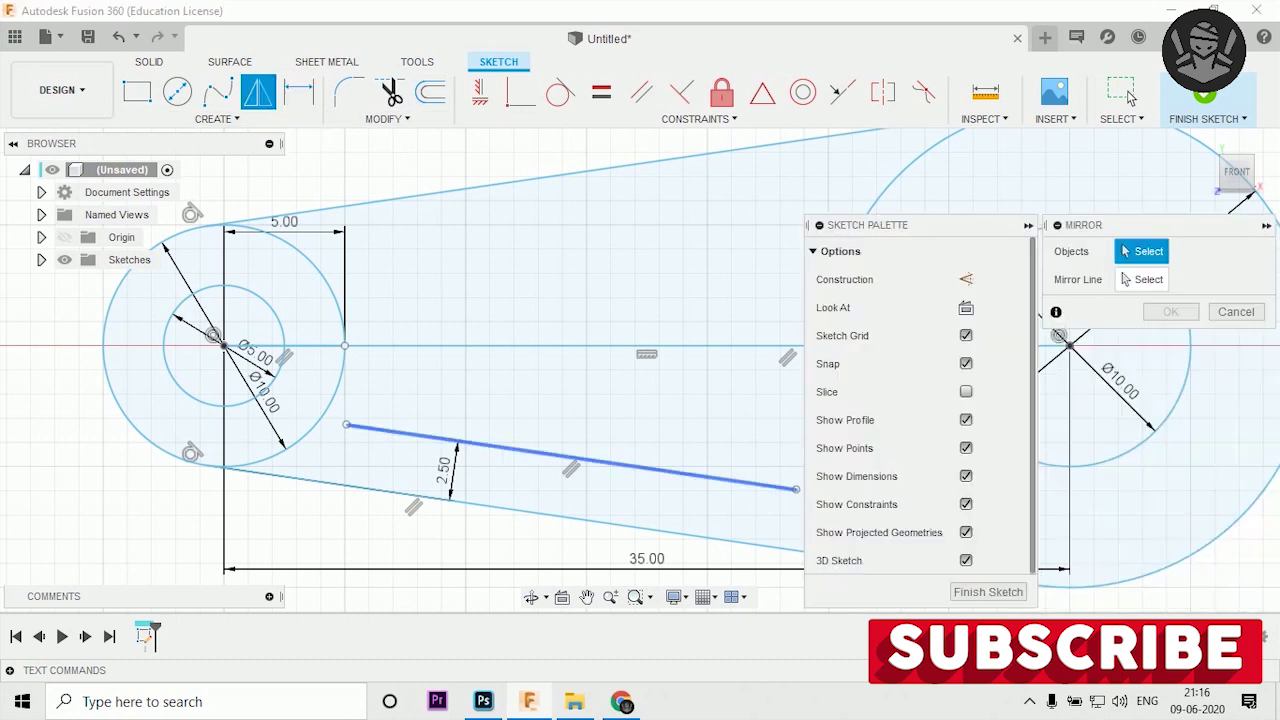
{"action": "left_click", "coordinate": [1148, 279]}
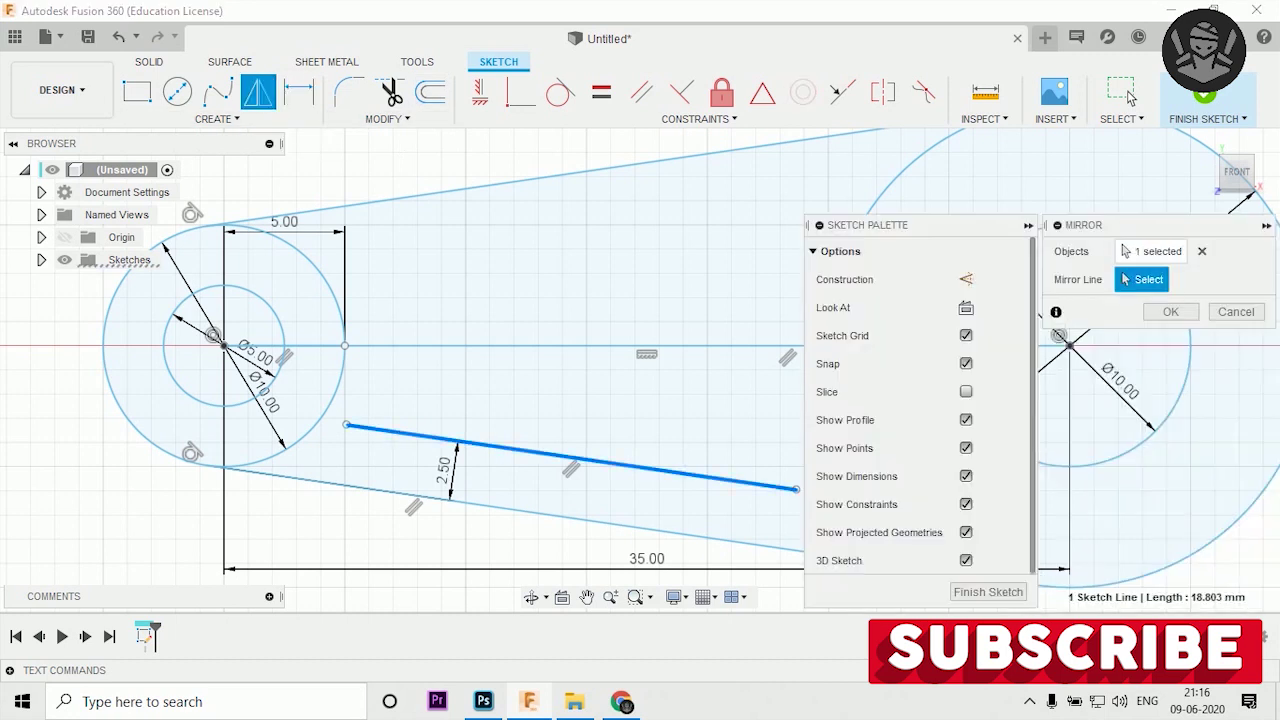
{"action": "left_click", "coordinate": [300, 346]}
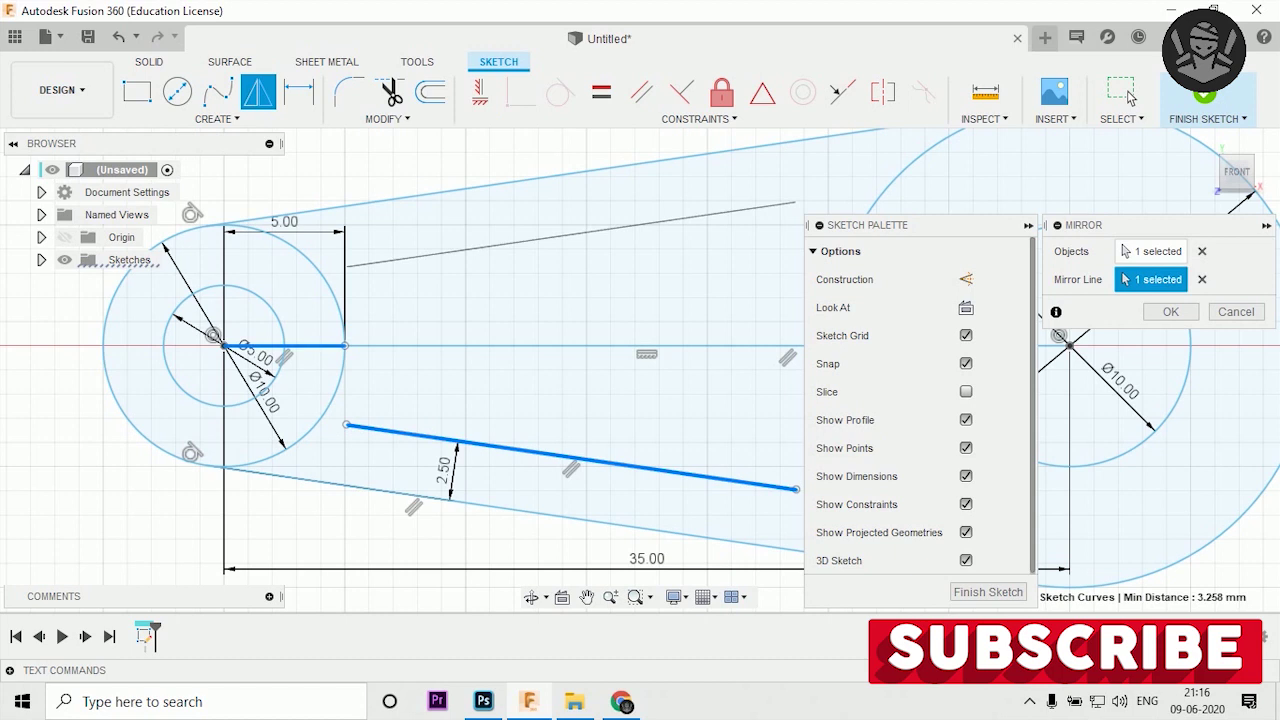
{"action": "left_click", "coordinate": [1170, 311]}
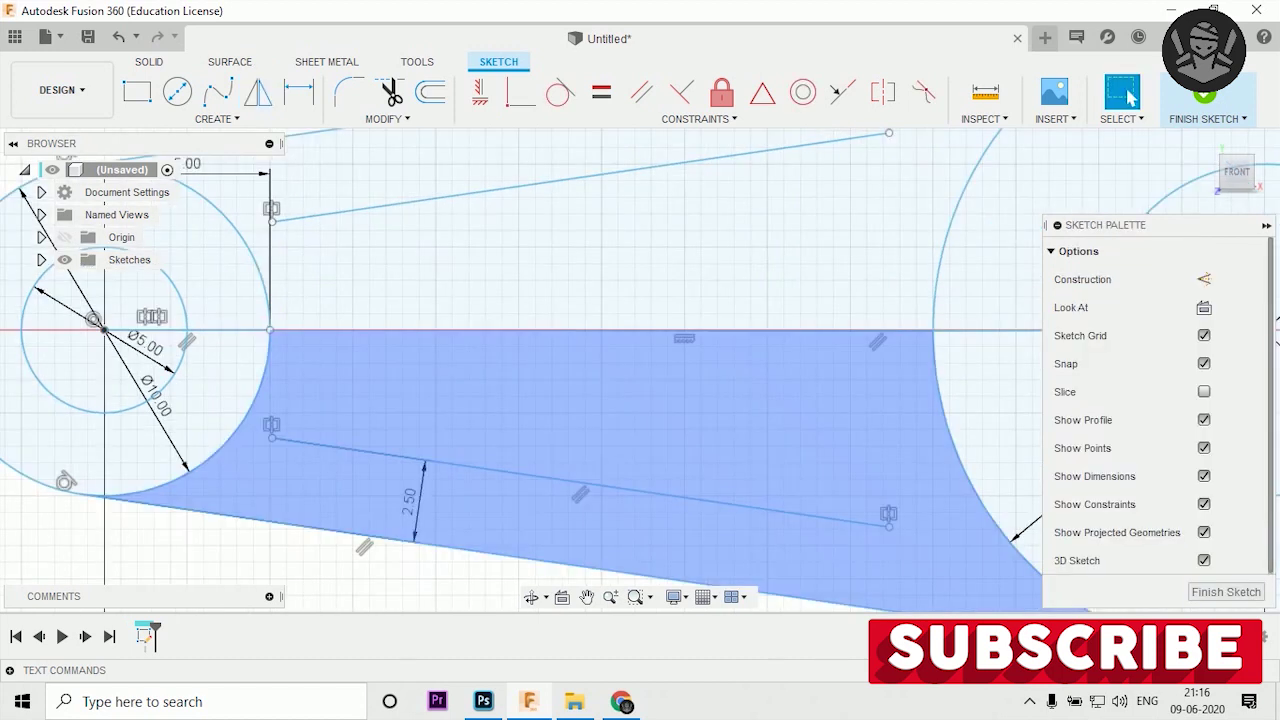
{"action": "scroll", "coordinate": [506, 393], "scroll_direction": "down", "scroll_amount": 2}
{"action": "scroll", "coordinate": [406, 320], "scroll_direction": "up", "scroll_amount": 2}
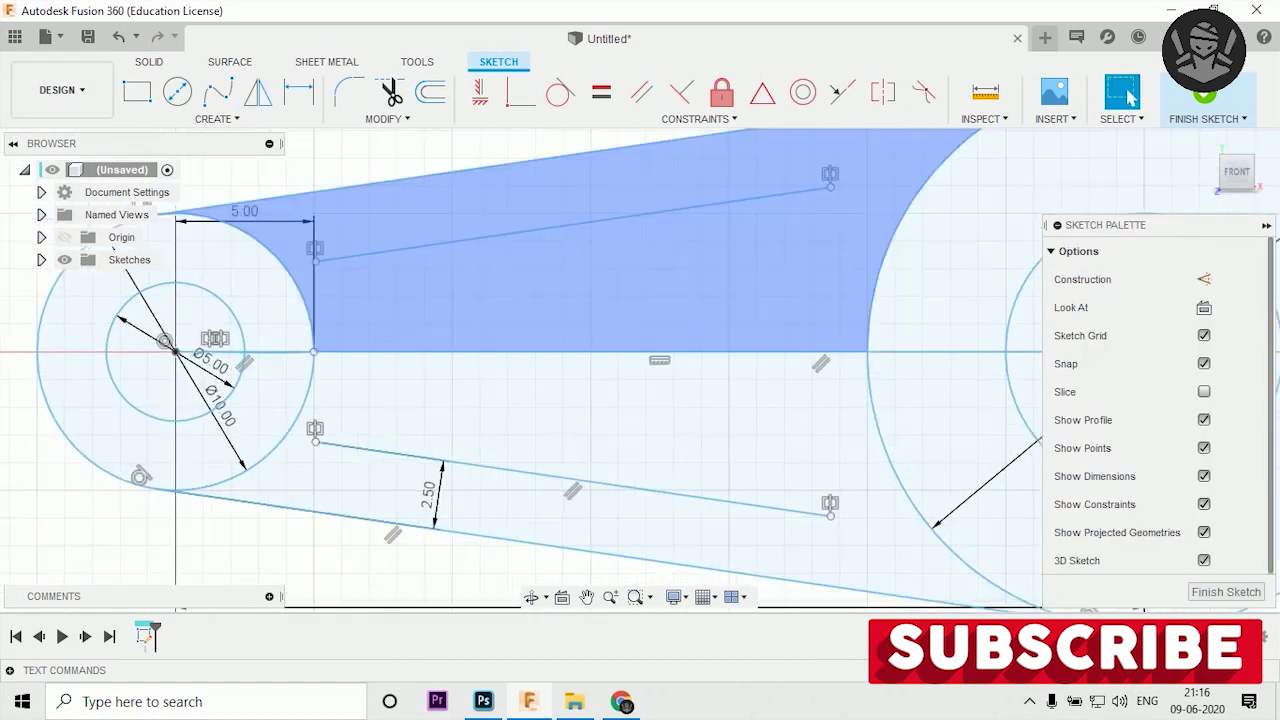
{"action": "scroll", "coordinate": [537, 281], "scroll_direction": "up", "scroll_amount": 1}
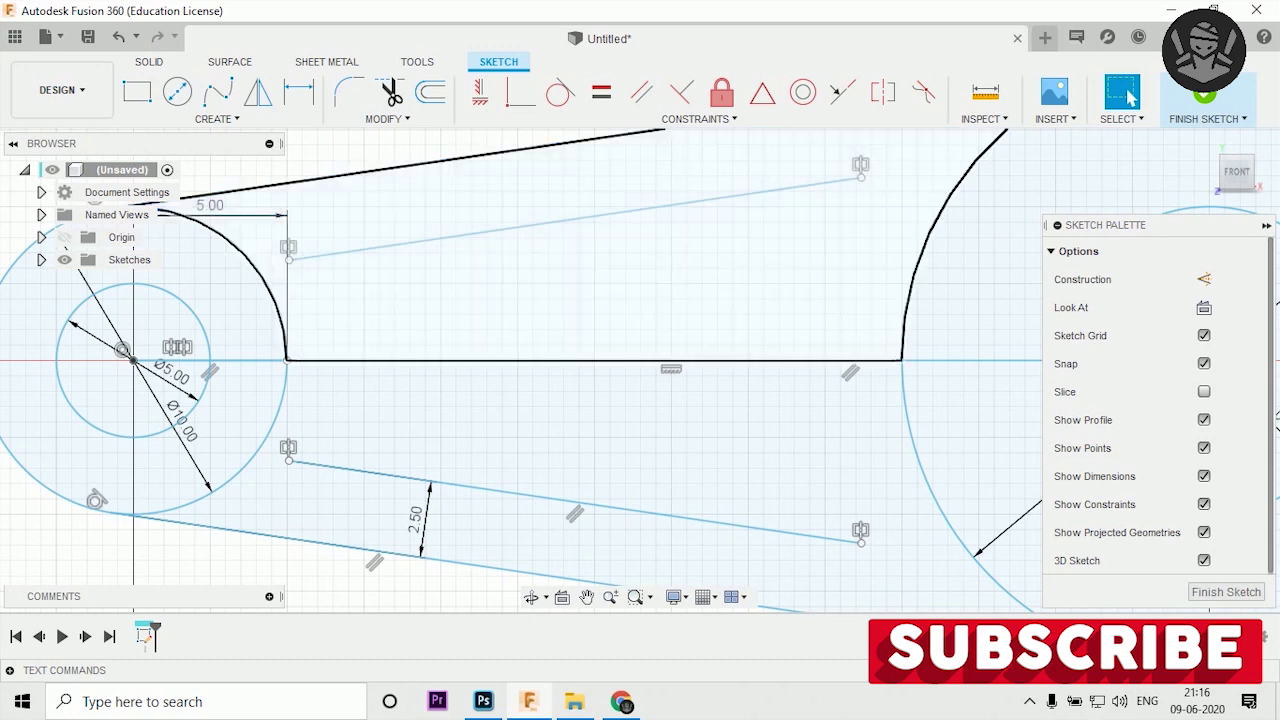
{"action": "scroll", "coordinate": [300, 330], "scroll_direction": "up", "scroll_amount": 3}
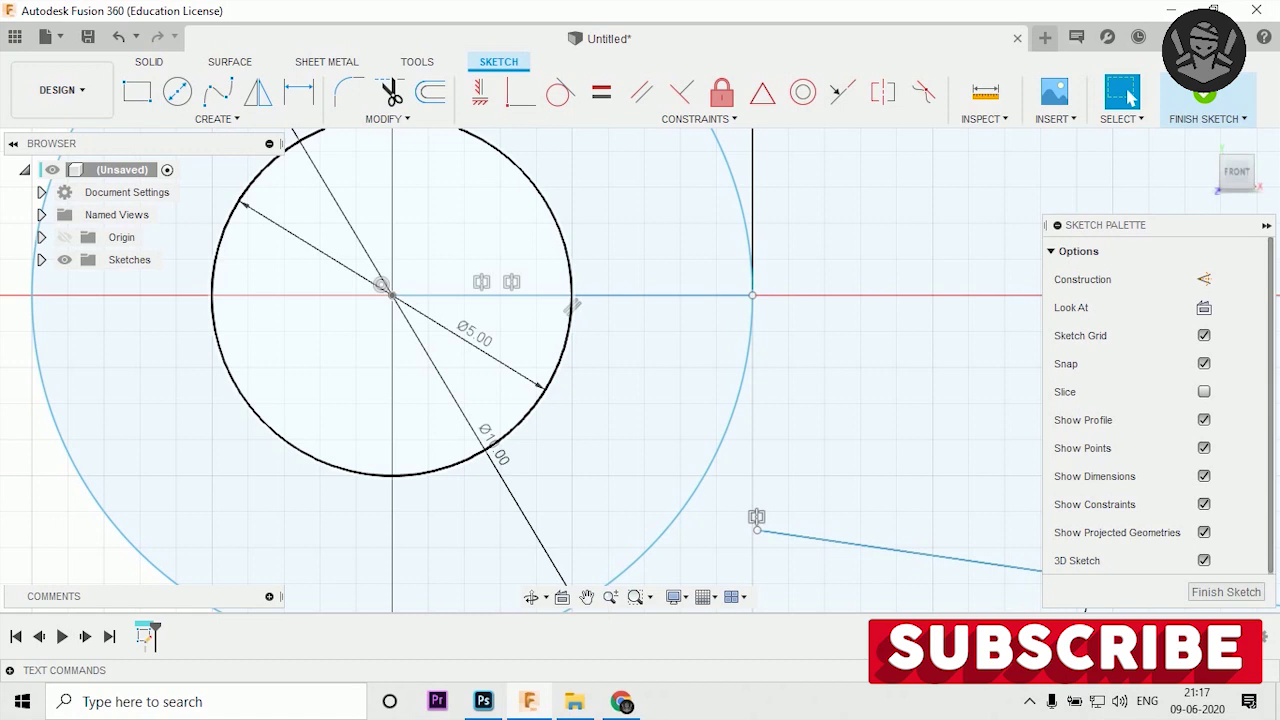
{"action": "scroll", "coordinate": [402, 312], "scroll_direction": "down", "scroll_amount": 2}
{"action": "scroll", "coordinate": [402, 312], "scroll_direction": "down", "scroll_amount": 3}
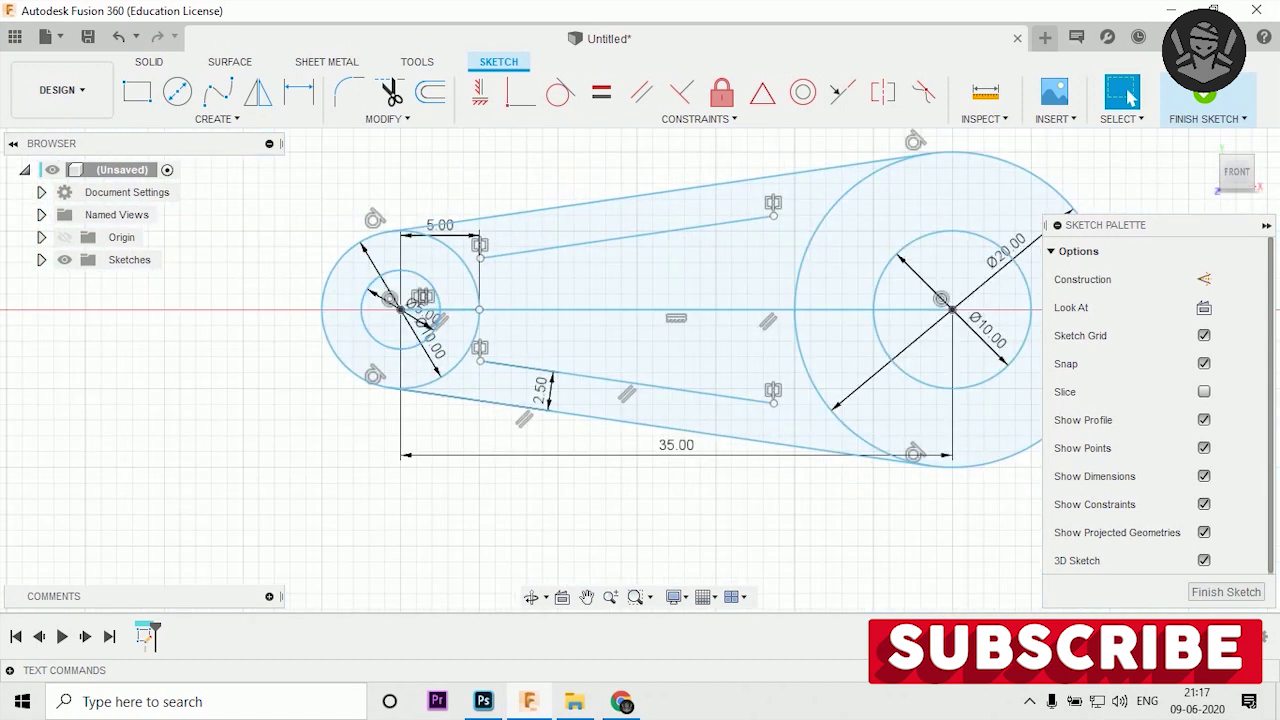
{"action": "left_click", "coordinate": [217, 118]}
{"action": "left_click", "coordinate": [120, 134]}
{"action": "scroll", "coordinate": [511, 294], "scroll_direction": "up", "scroll_amount": 3}
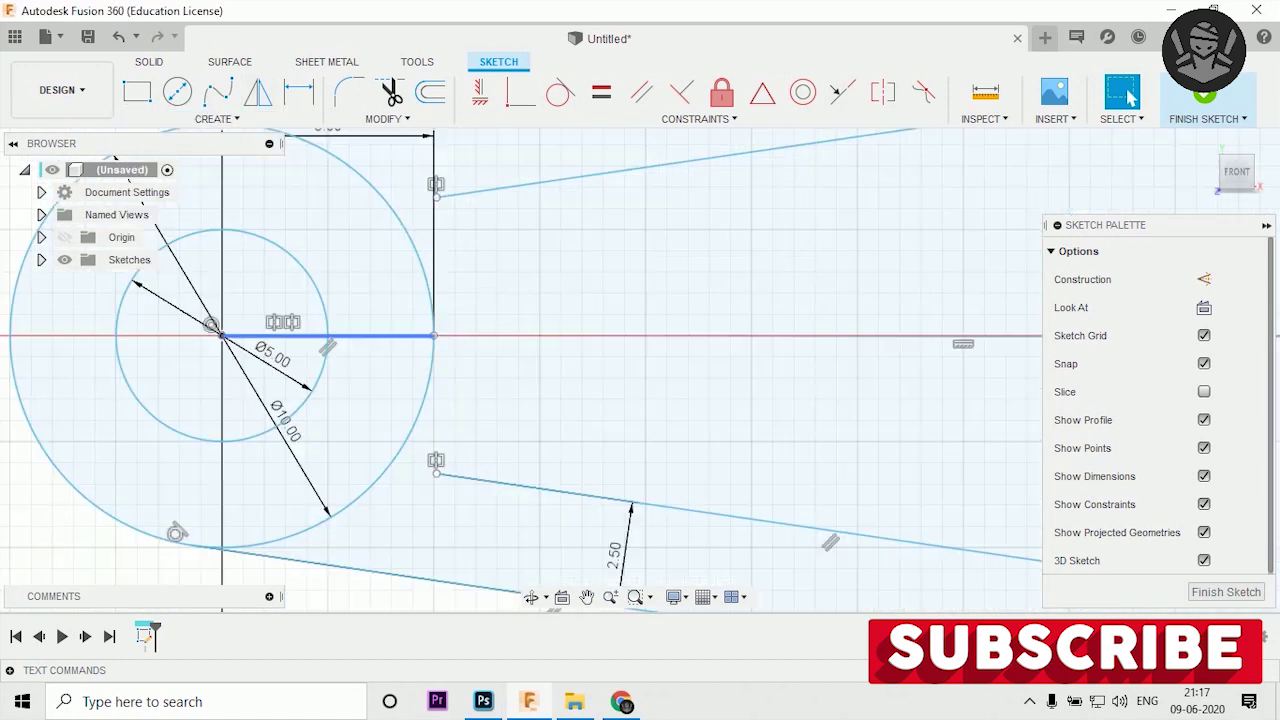
{"action": "scroll", "coordinate": [351, 322], "scroll_direction": "up", "scroll_amount": 2}
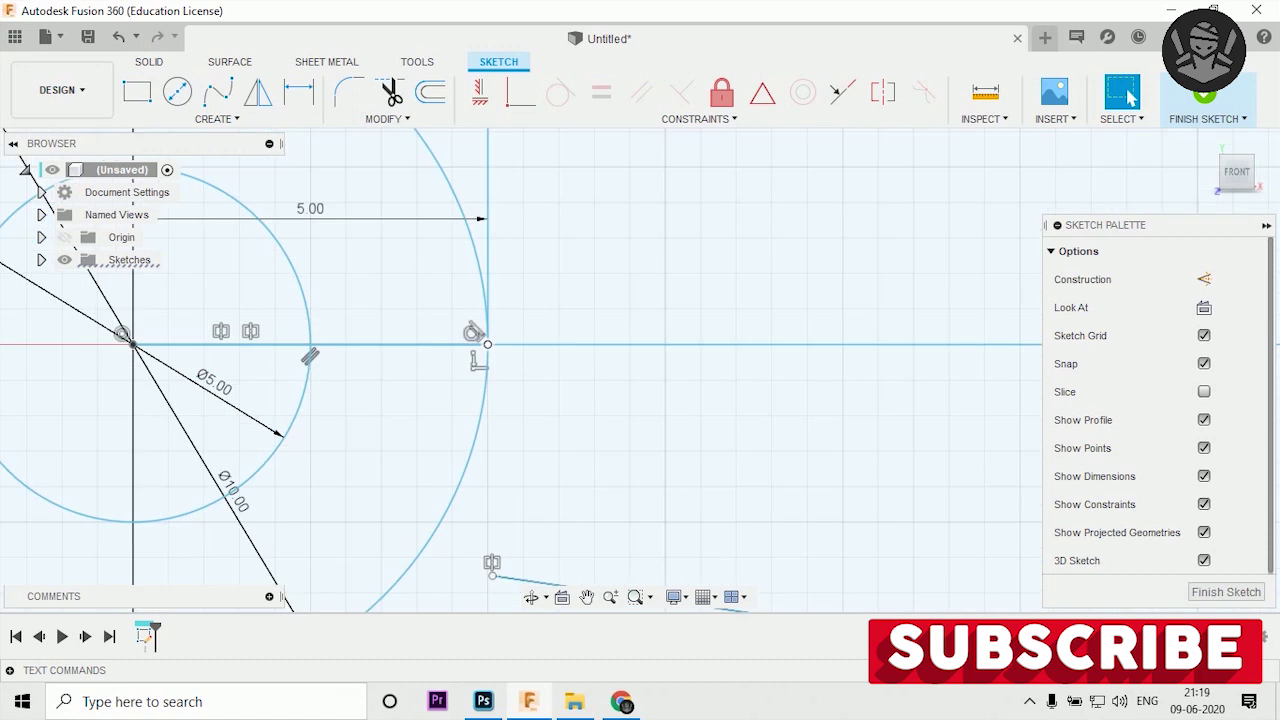
- Draw a vertical line from the centre-line endpoint down across both slot lines, closing the slot's left end
{"action": "left_click", "coordinate": [487, 344]}
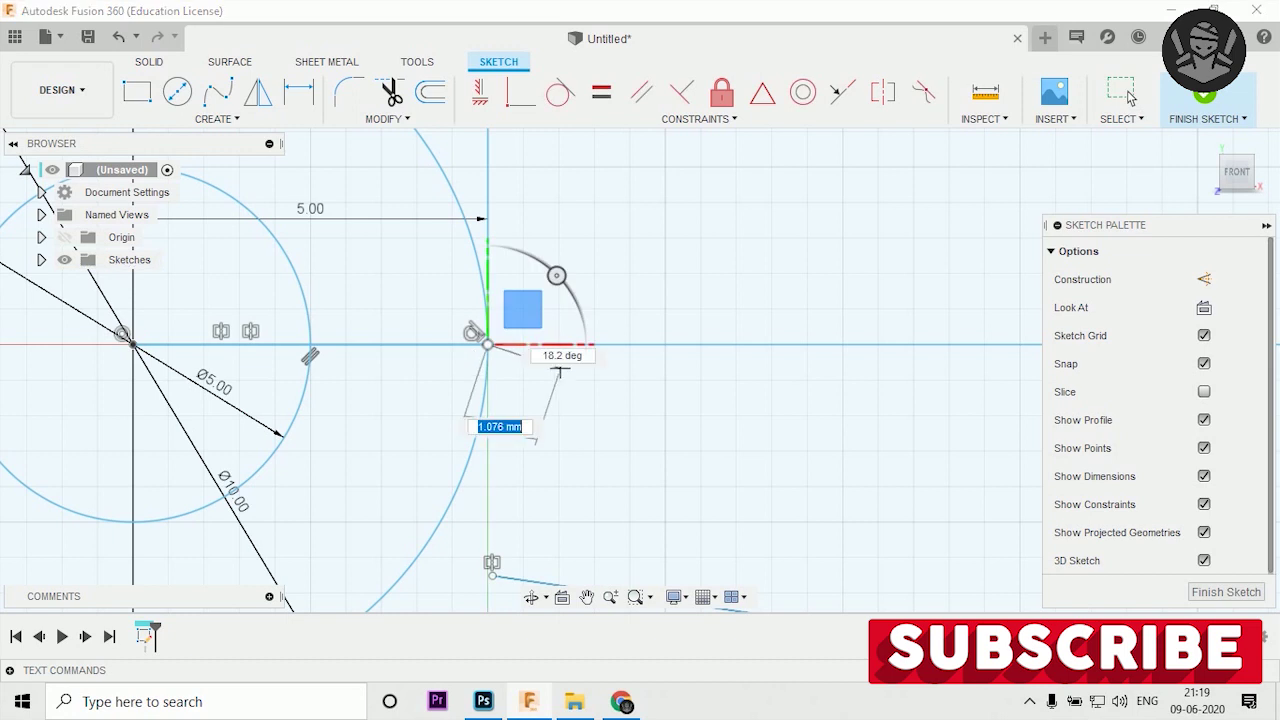
{"action": "scroll", "coordinate": [510, 494], "scroll_direction": "down", "scroll_amount": 1}
{"action": "scroll", "coordinate": [500, 490], "scroll_direction": "down", "scroll_amount": 1}
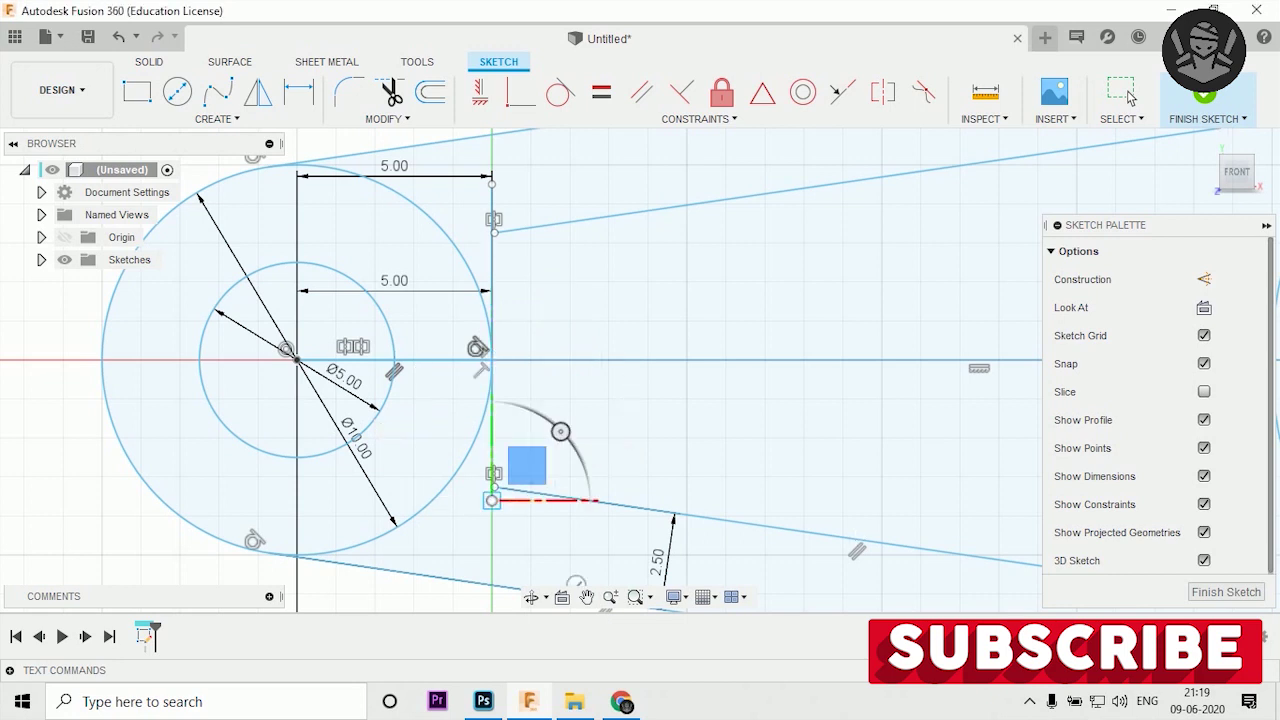
{"action": "key", "text": "Escape"}
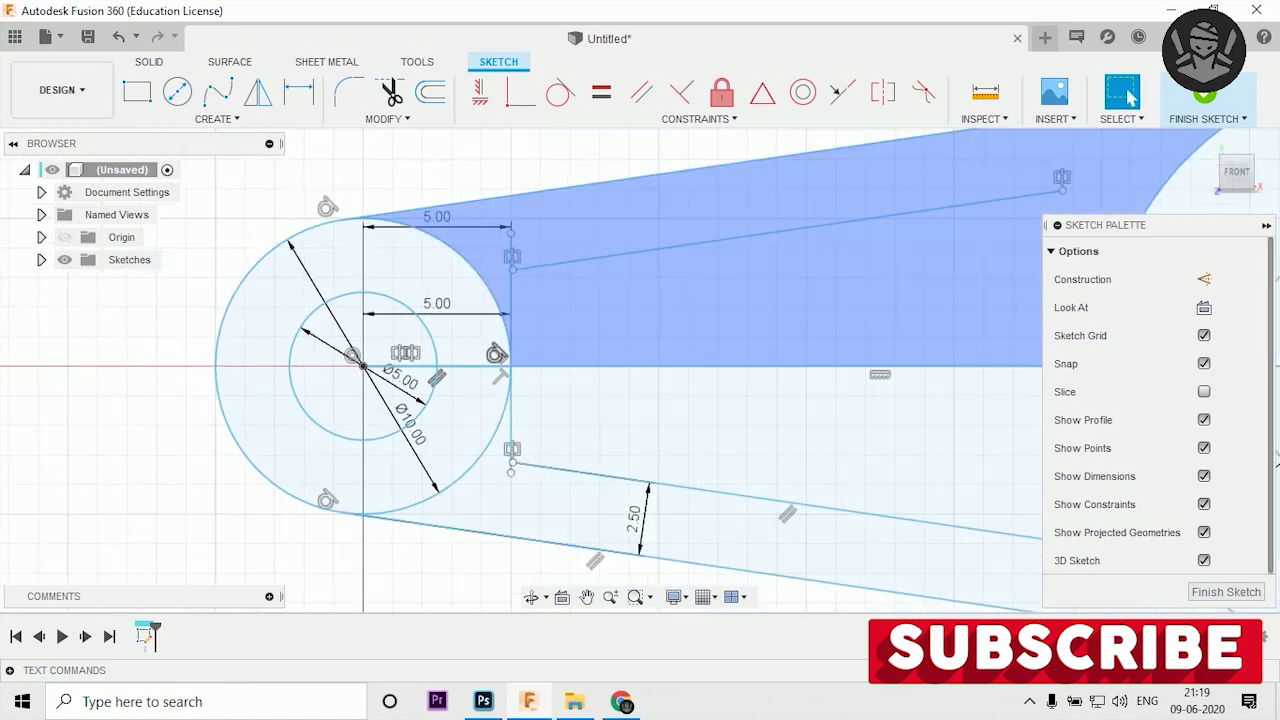
{"action": "scroll", "coordinate": [197, 246], "scroll_direction": "up", "scroll_amount": 2}
{"action": "scroll", "coordinate": [364, 233], "scroll_direction": "down", "scroll_amount": 2}
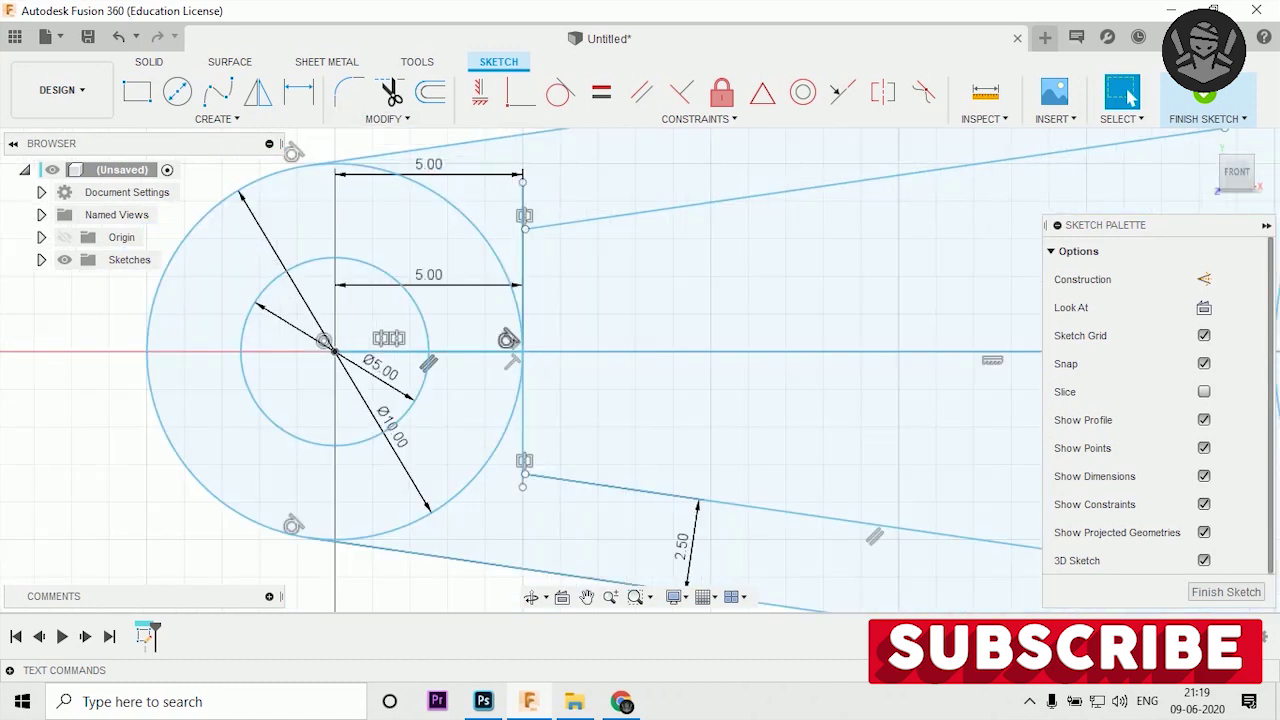
{"action": "left_click", "coordinate": [387, 118]}
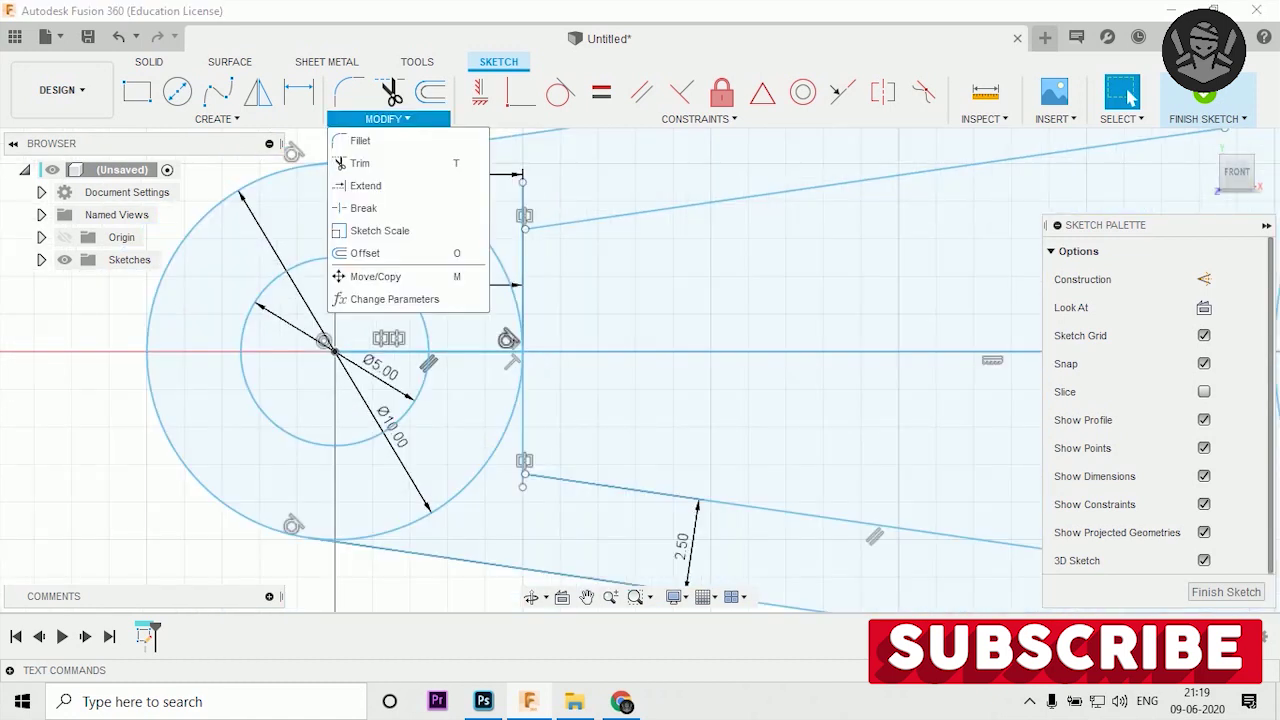
- Delete the constraints at the ends of the vertical line
{"action": "left_click", "coordinate": [1128, 95]}
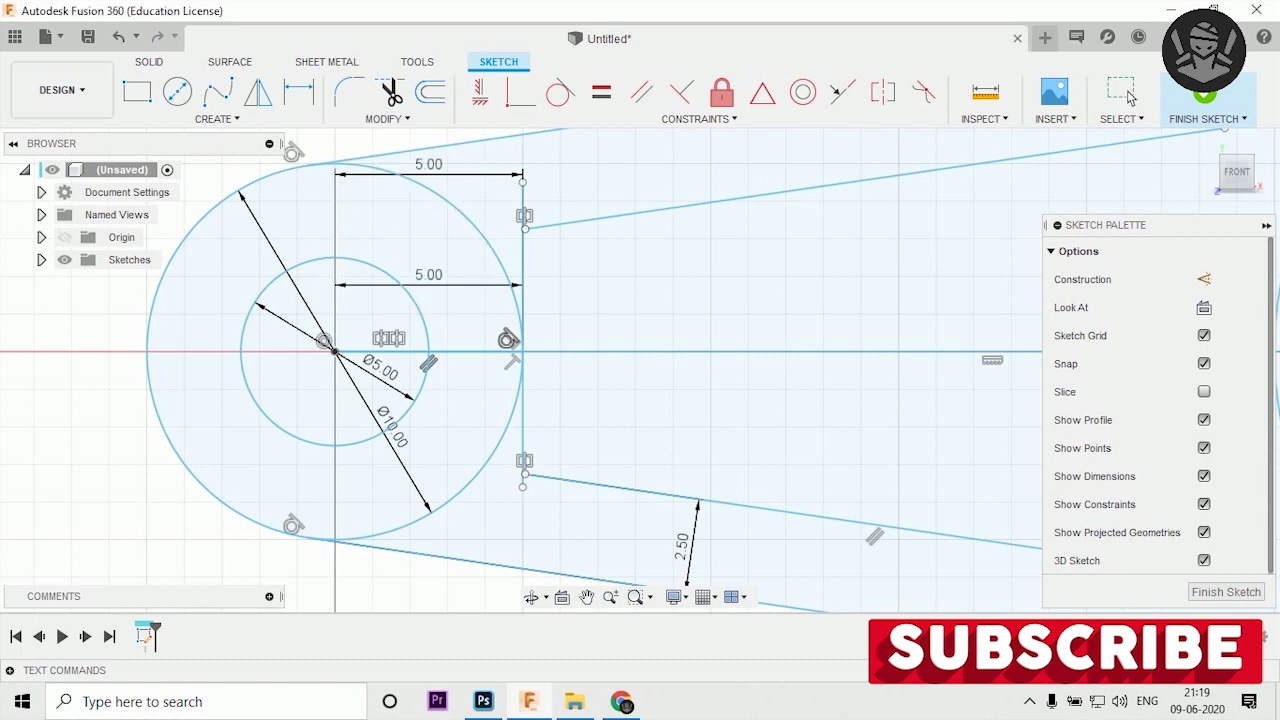
{"action": "key", "text": "Delete"}
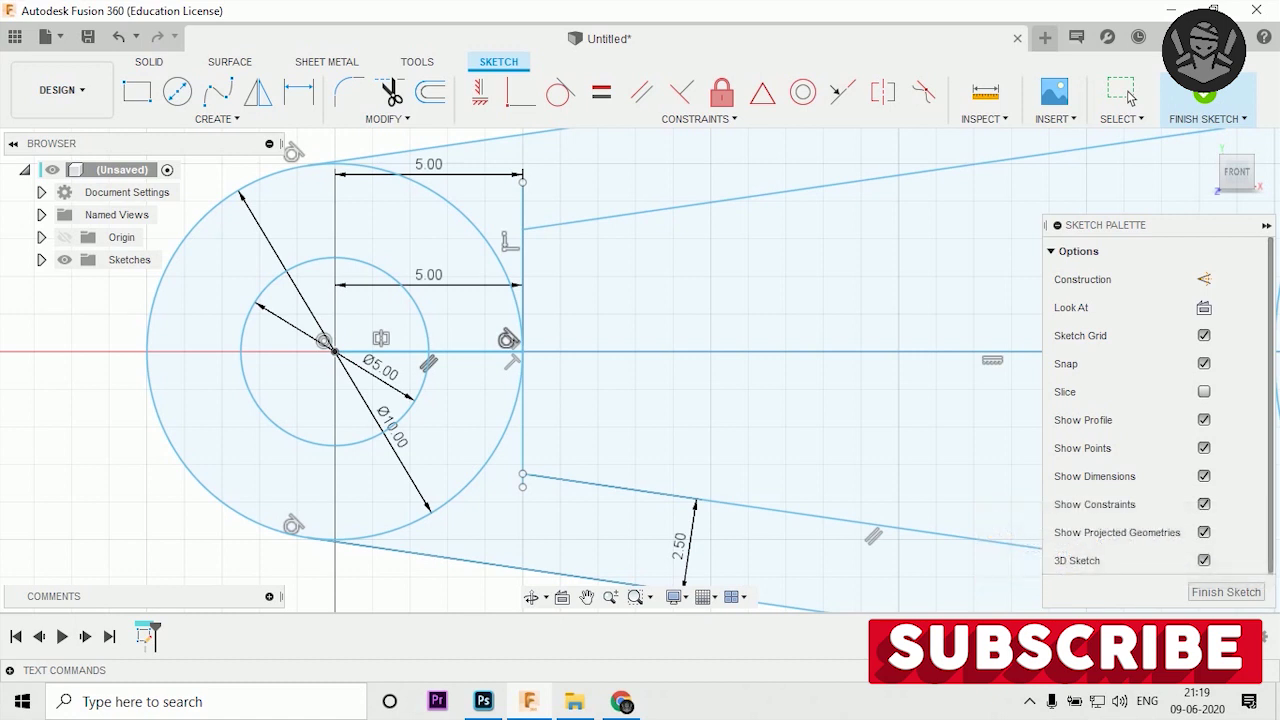
{"action": "scroll", "coordinate": [535, 200], "scroll_direction": "down", "scroll_amount": 2}
{"action": "scroll", "coordinate": [535, 200], "scroll_direction": "up", "scroll_amount": 3}
{"action": "scroll", "coordinate": [535, 200], "scroll_direction": "up", "scroll_amount": 3}
- Trim the vertical line's upper overhang and its leftover segment below the slot
{"action": "key", "text": "t"}
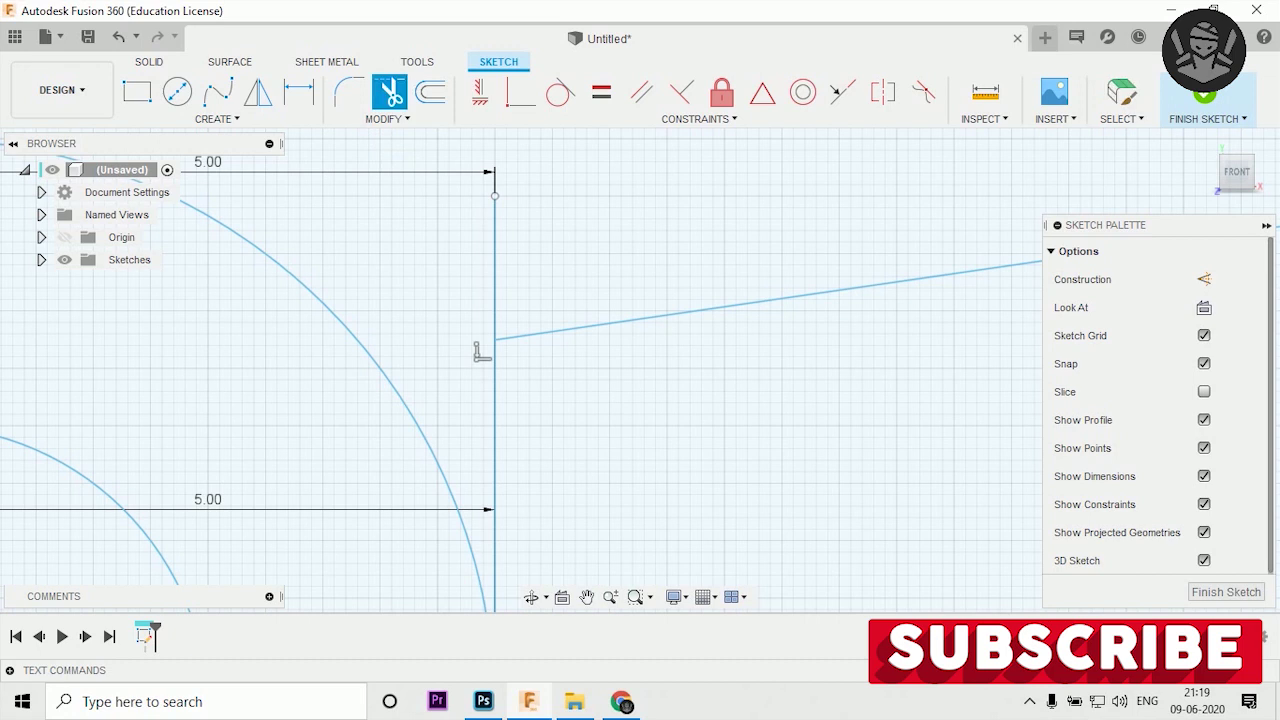
{"action": "left_click", "coordinate": [480, 352]}
{"action": "scroll", "coordinate": [480, 365], "scroll_direction": "down", "scroll_amount": 2}
{"action": "scroll", "coordinate": [480, 370], "scroll_direction": "down", "scroll_amount": 2}
{"action": "scroll", "coordinate": [480, 376], "scroll_direction": "down", "scroll_amount": 1}
{"action": "middle_click_drag", "start_coordinate": [480, 376], "coordinate": [480, 322]}
{"action": "scroll", "coordinate": [484, 248], "scroll_direction": "up", "scroll_amount": 2}
{"action": "left_click", "coordinate": [484, 248]}
{"action": "scroll", "coordinate": [484, 250], "scroll_direction": "down", "scroll_amount": 3}
{"action": "scroll", "coordinate": [518, 300], "scroll_direction": "down", "scroll_amount": 2}
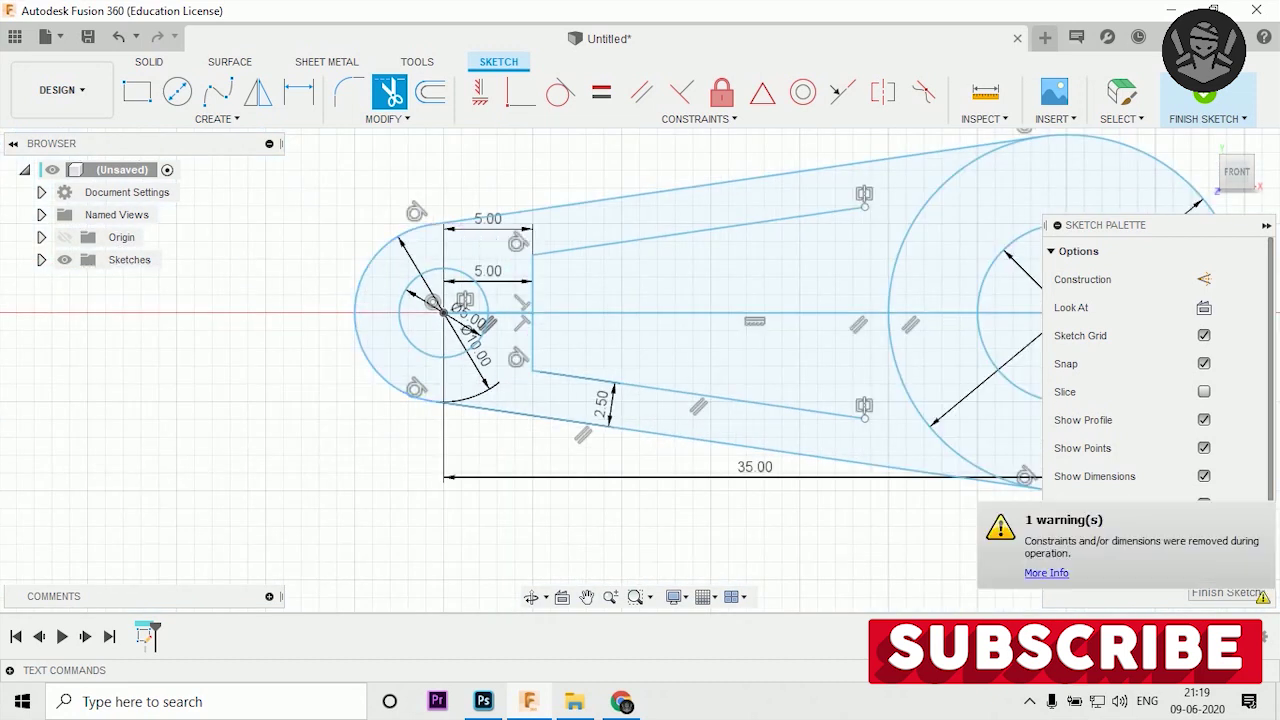
{"action": "scroll", "coordinate": [518, 300], "scroll_direction": "down", "scroll_amount": 2}
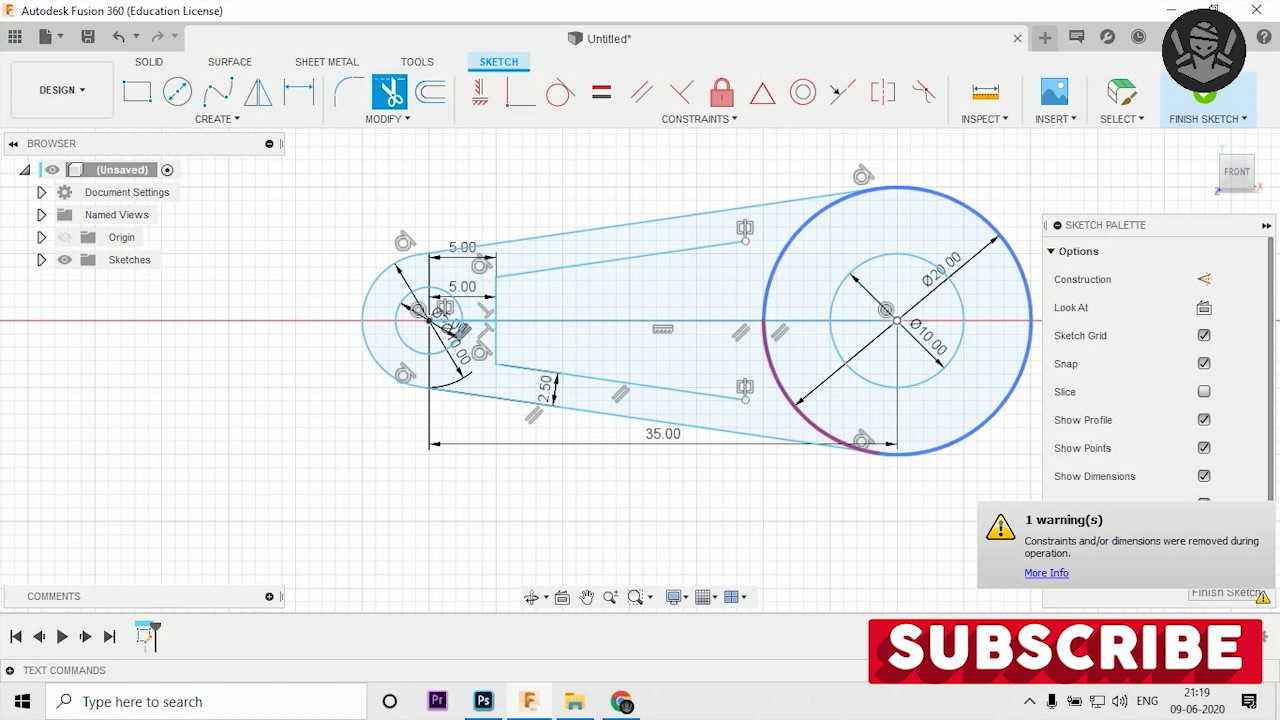
- Trim away the large circle's lower-left and upper-left arcs
{"action": "left_click", "coordinate": [766, 340]}
{"action": "left_click", "coordinate": [770, 290]}
{"action": "scroll", "coordinate": [626, 285], "scroll_direction": "up", "scroll_amount": 2}
{"action": "scroll", "coordinate": [626, 285], "scroll_direction": "up", "scroll_amount": 2}
{"action": "scroll", "coordinate": [626, 285], "scroll_direction": "up", "scroll_amount": 2}
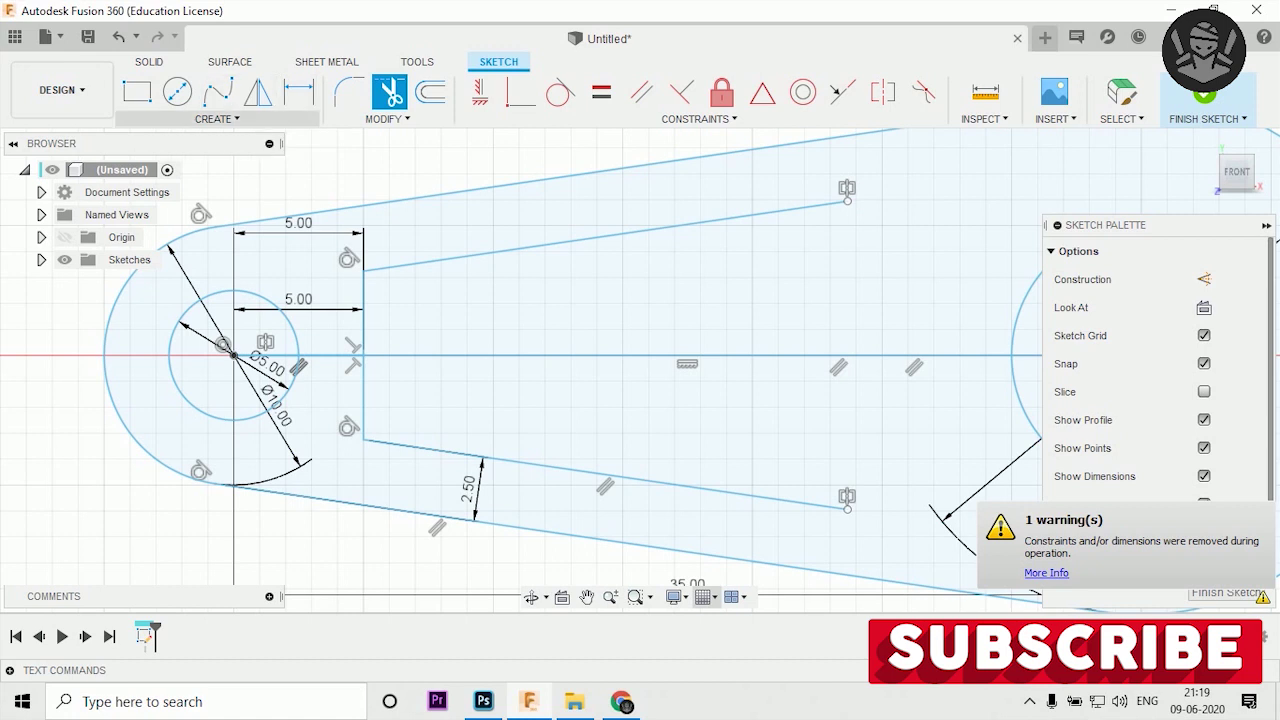
{"action": "left_click", "coordinate": [213, 118]}
- Draw a 15 mm line from the slot's left edge and a vertical line closing the slot
{"action": "left_click", "coordinate": [360, 225]}
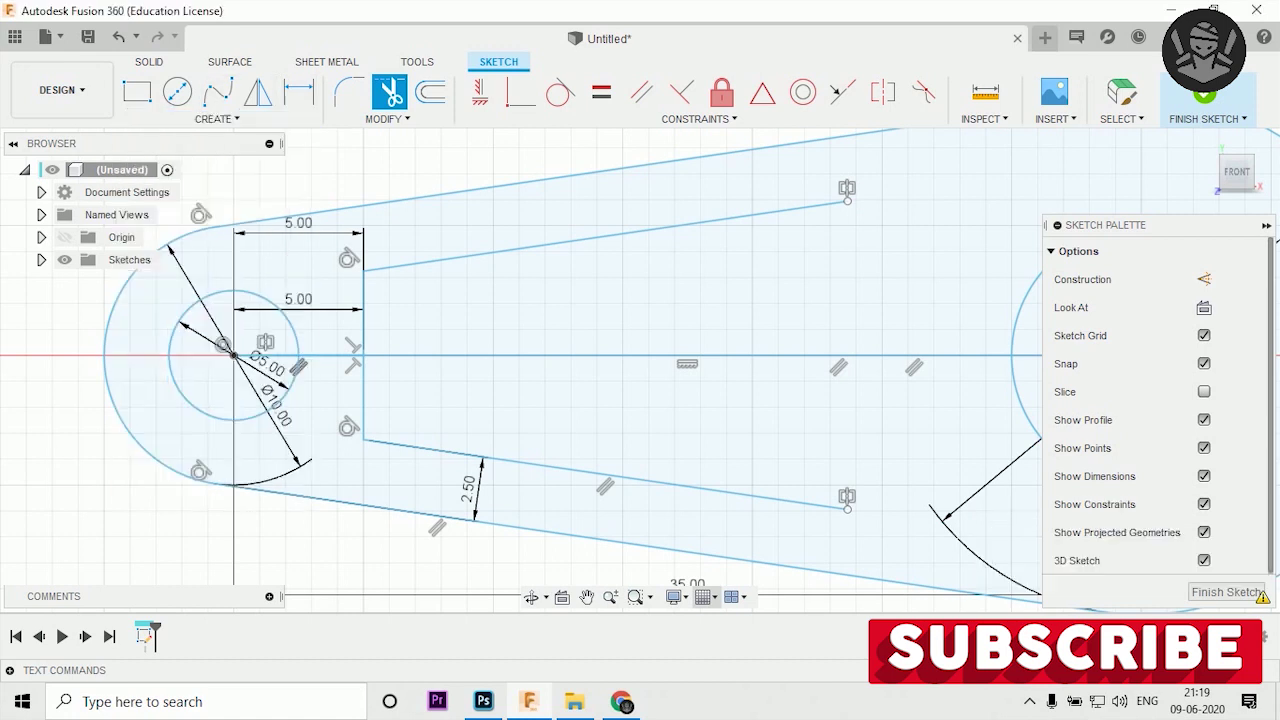
{"action": "left_click", "coordinate": [362, 355]}
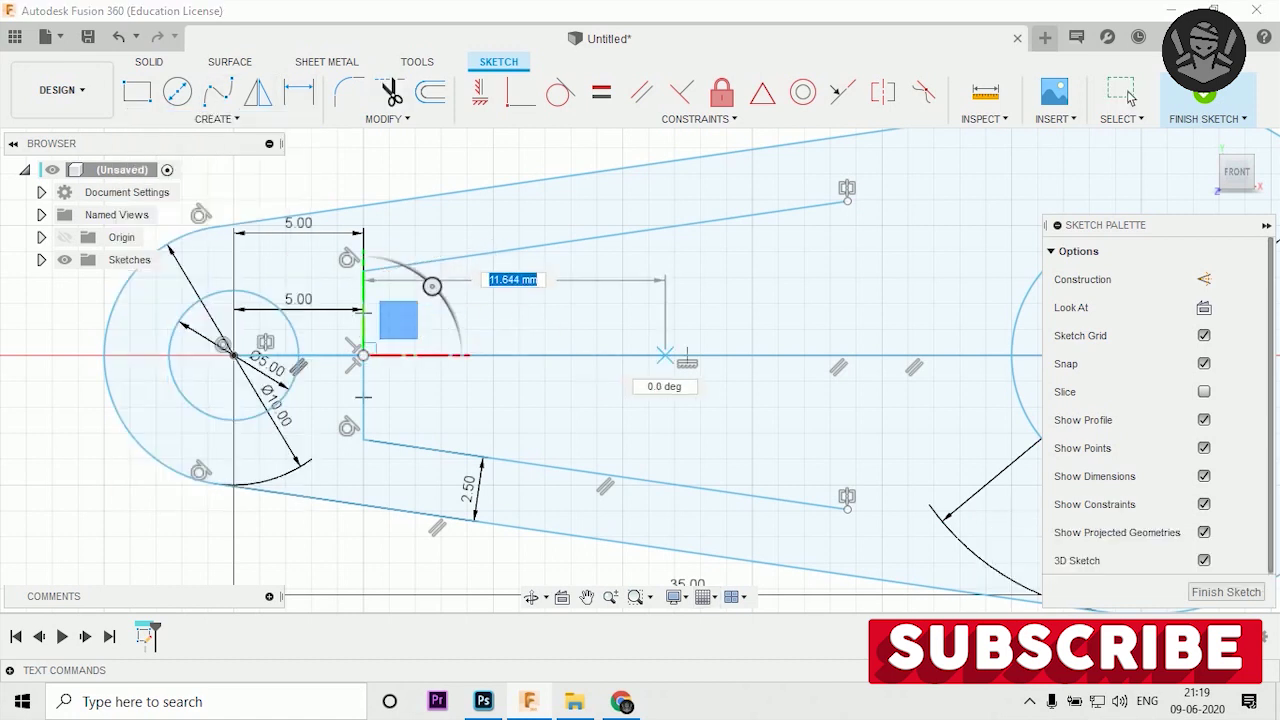
{"action": "type", "text": "15"}
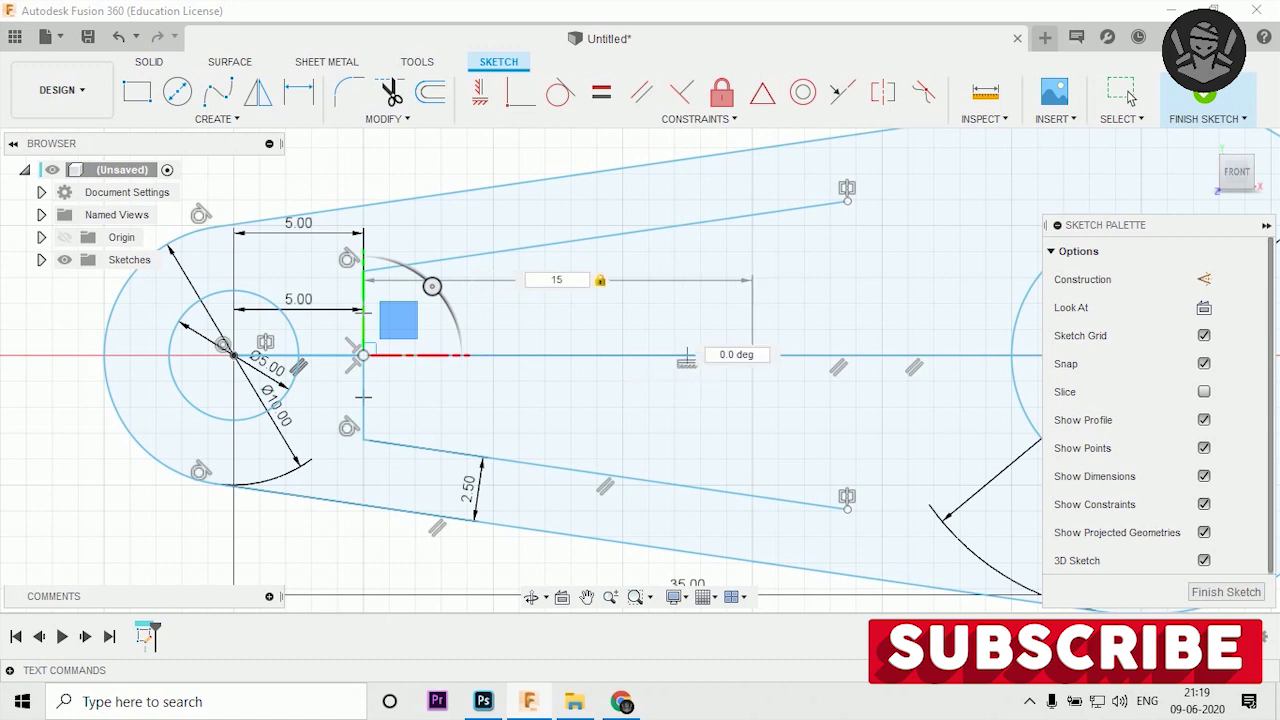
{"action": "key", "text": "Return"}
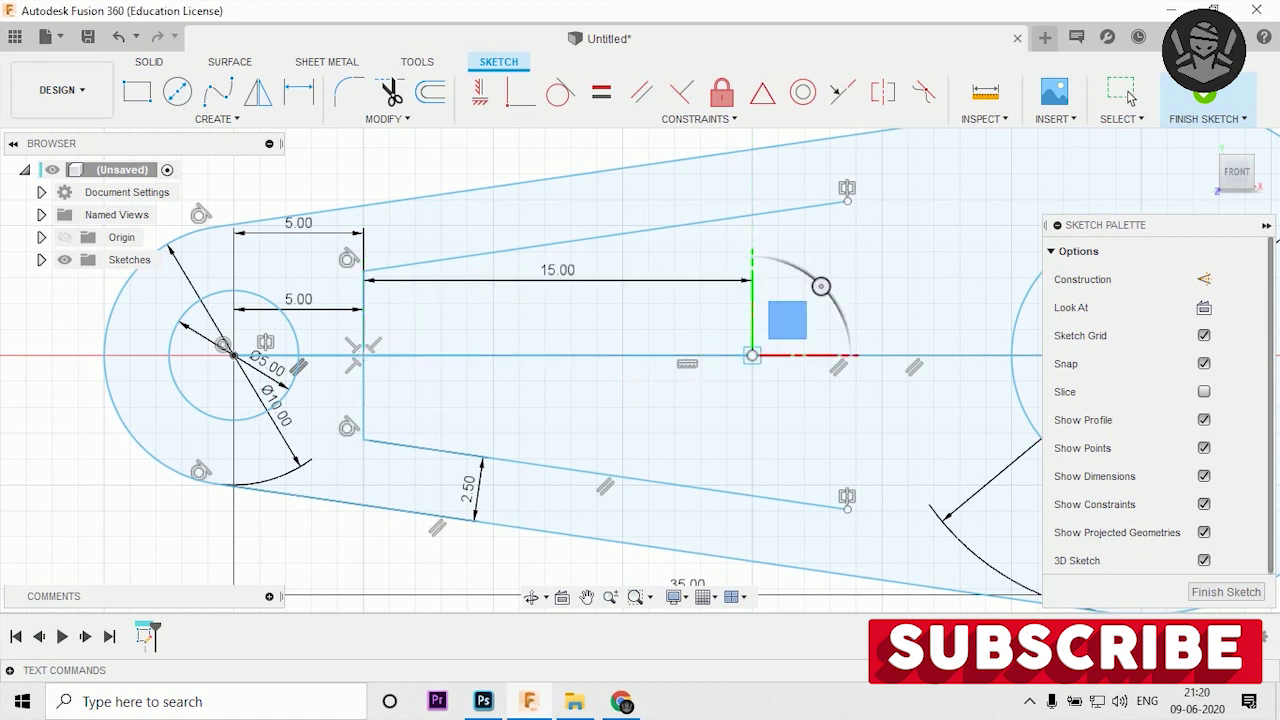
{"action": "left_click", "coordinate": [752, 215]}
{"action": "left_click_drag", "start_coordinate": [820, 146], "coordinate": [820, 296]}
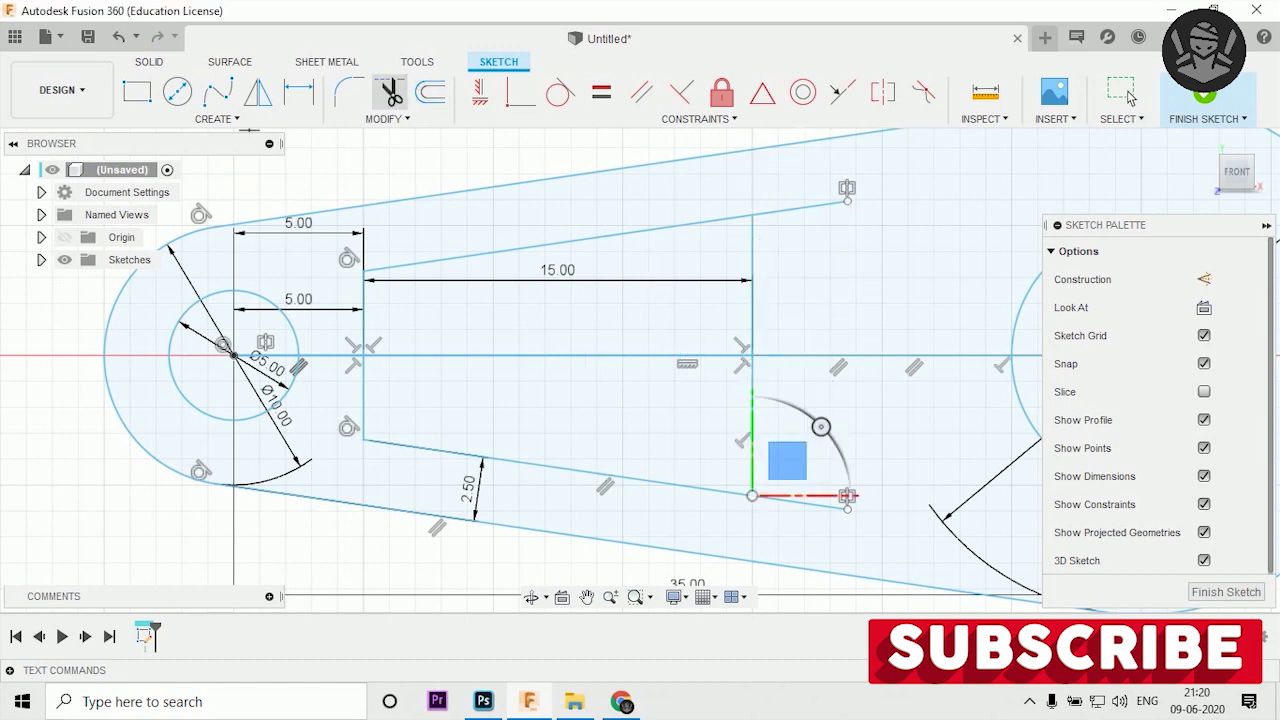
- Trim the slot edges beyond the new vertical line and the horizontal centre-line segments
{"action": "left_click", "coordinate": [391, 92]}
{"action": "left_click", "coordinate": [800, 207]}
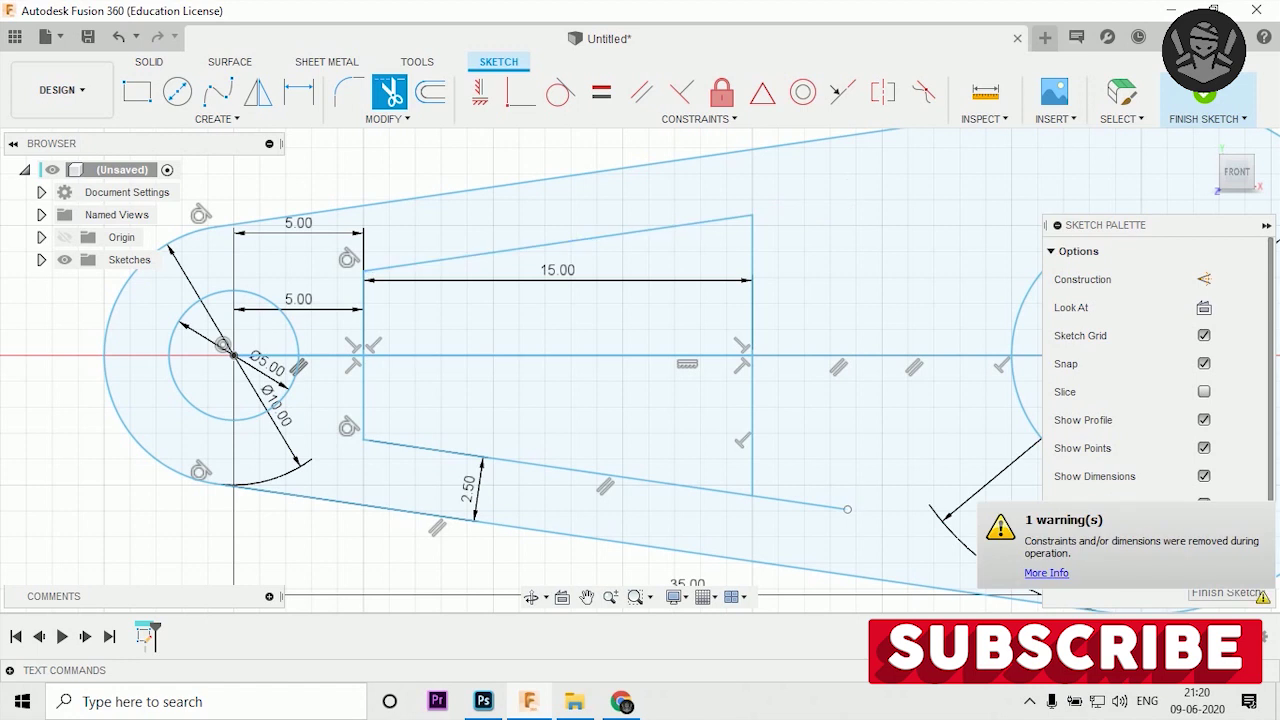
{"action": "left_click", "coordinate": [800, 502]}
{"action": "left_click", "coordinate": [557, 356]}
{"action": "left_click", "coordinate": [900, 356]}
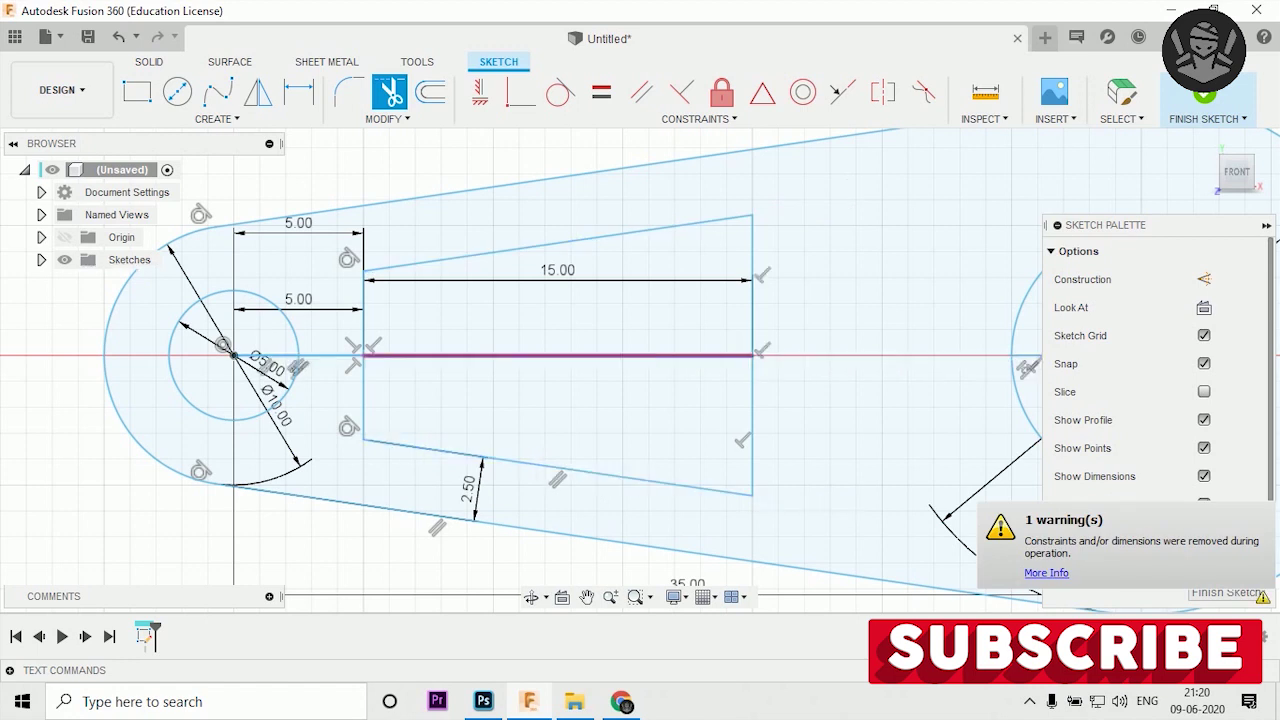
{"action": "left_click", "coordinate": [557, 356]}
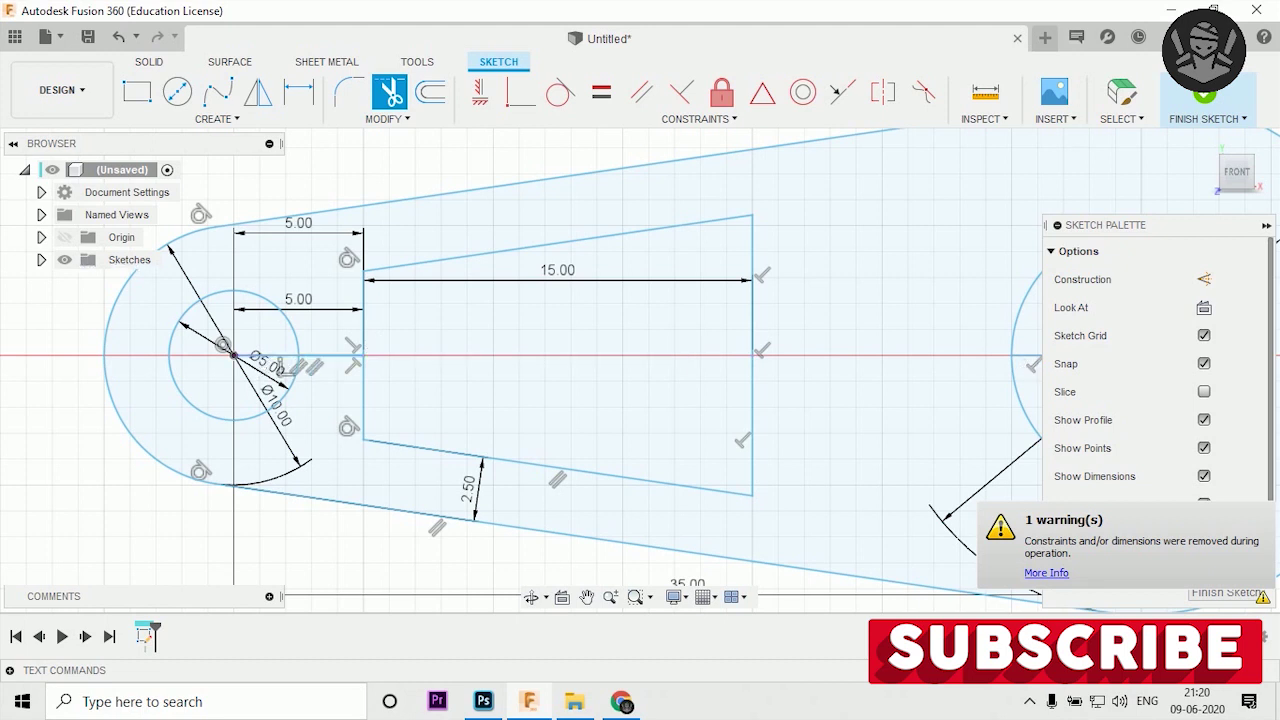
- Trim the remaining centre-line pieces inside the small circle and slot
{"action": "left_click", "coordinate": [265, 356]}
{"action": "left_click", "coordinate": [340, 356]}
{"action": "scroll", "coordinate": [391, 286], "scroll_direction": "down", "scroll_amount": 2}
{"action": "scroll", "coordinate": [598, 340], "scroll_direction": "down", "scroll_amount": 2}
{"action": "key", "text": "Escape"}
{"action": "scroll", "coordinate": [391, 227], "scroll_direction": "up", "scroll_amount": 5}
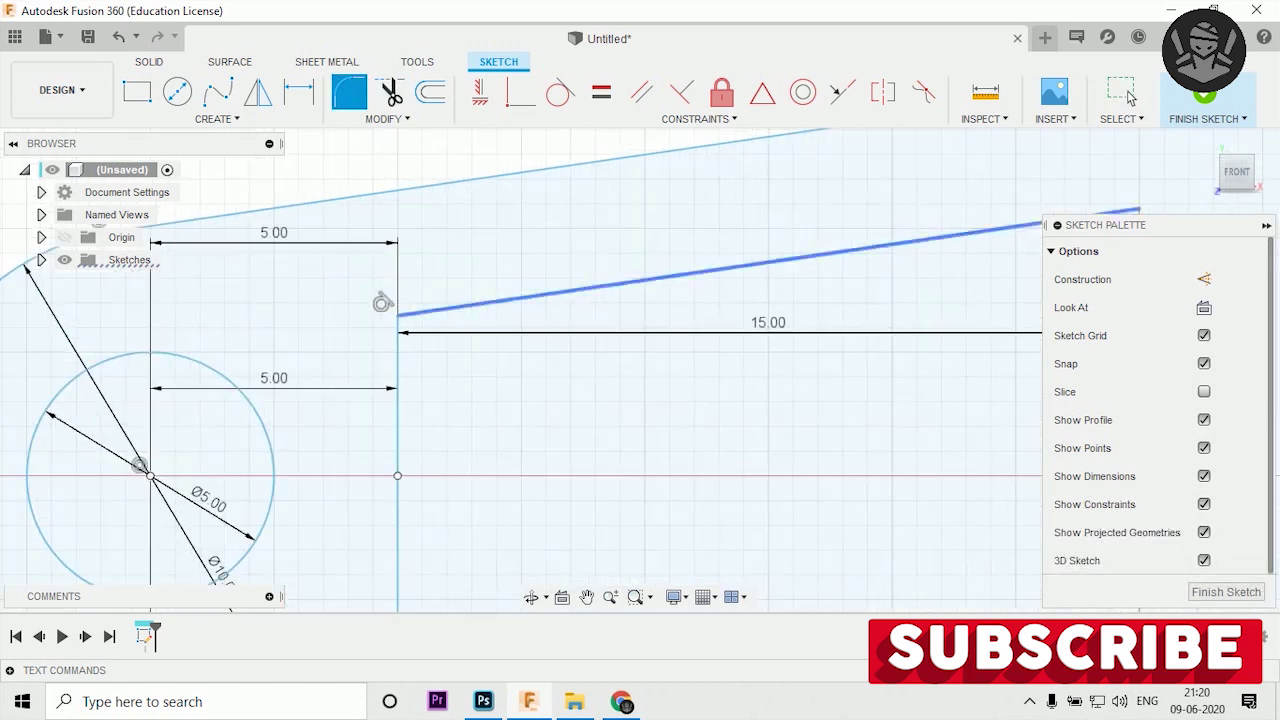
- Fillet the slot's top-left and lower-left corners with R1.90
{"action": "left_click", "coordinate": [398, 316]}
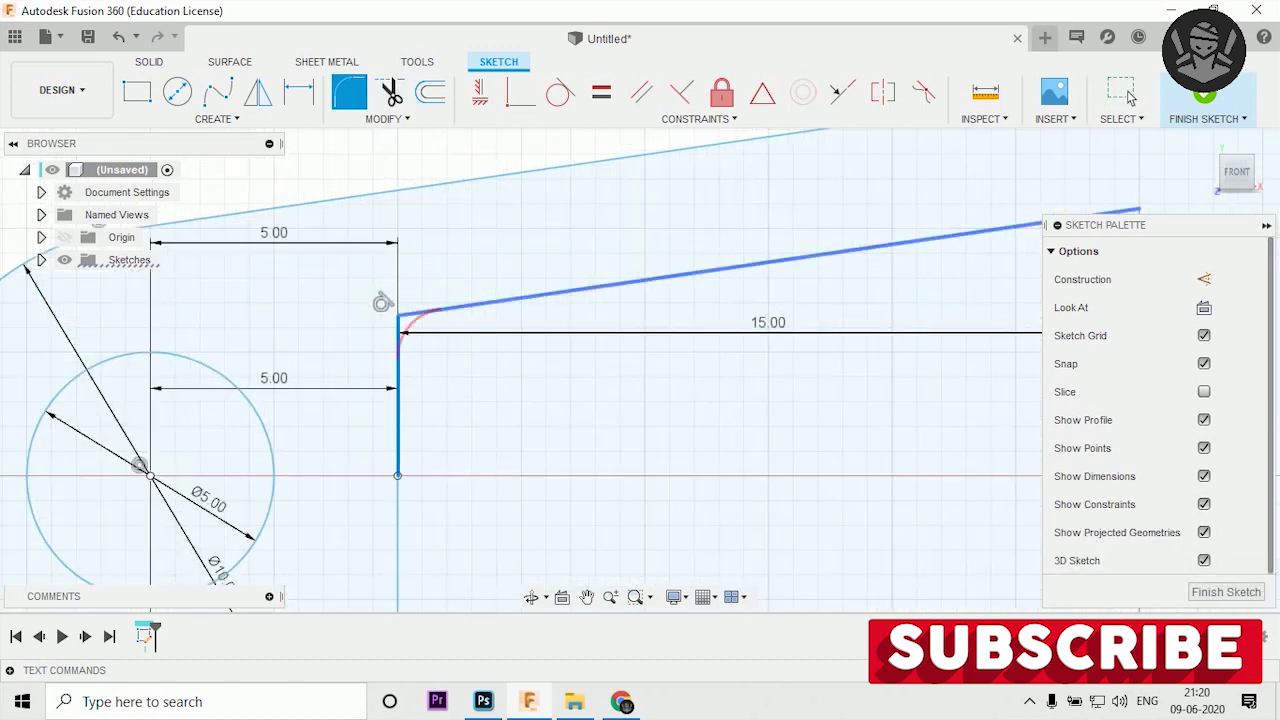
{"action": "type", "text": "1.9"}
{"action": "key", "text": "Return"}
{"action": "key", "text": "Escape"}
{"action": "key", "text": "F6"}
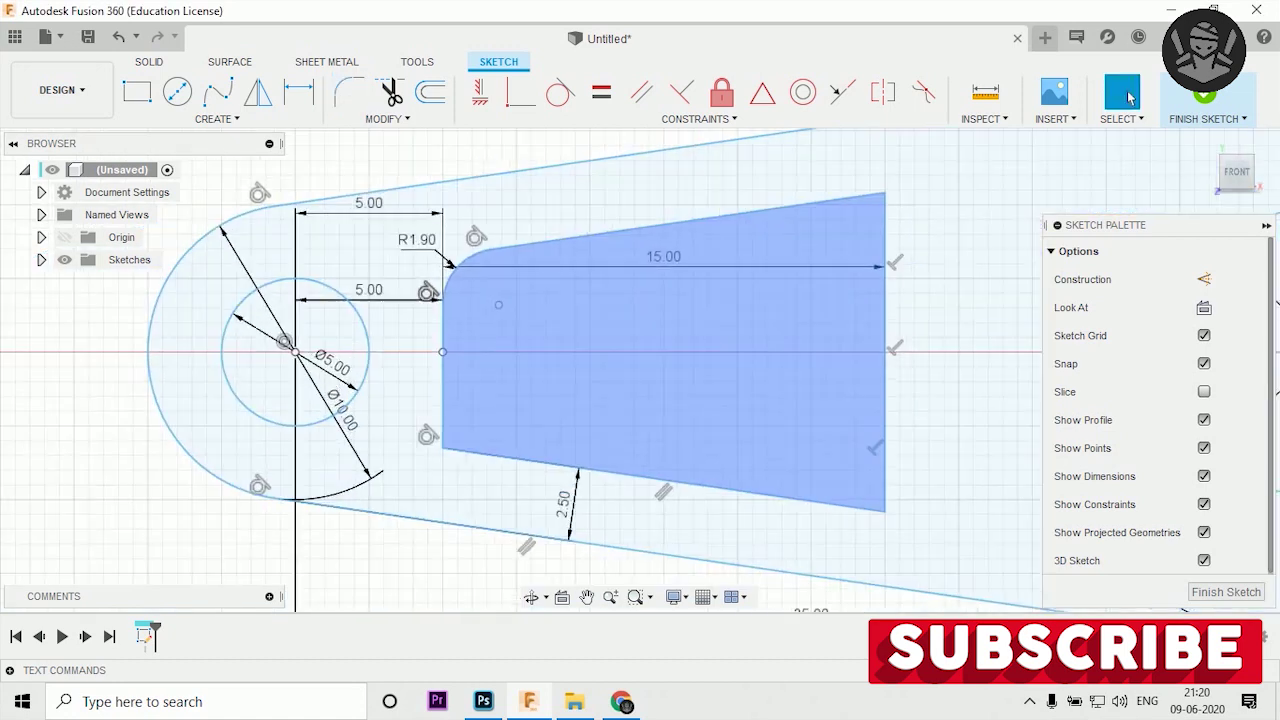
{"action": "key", "text": "Return"}
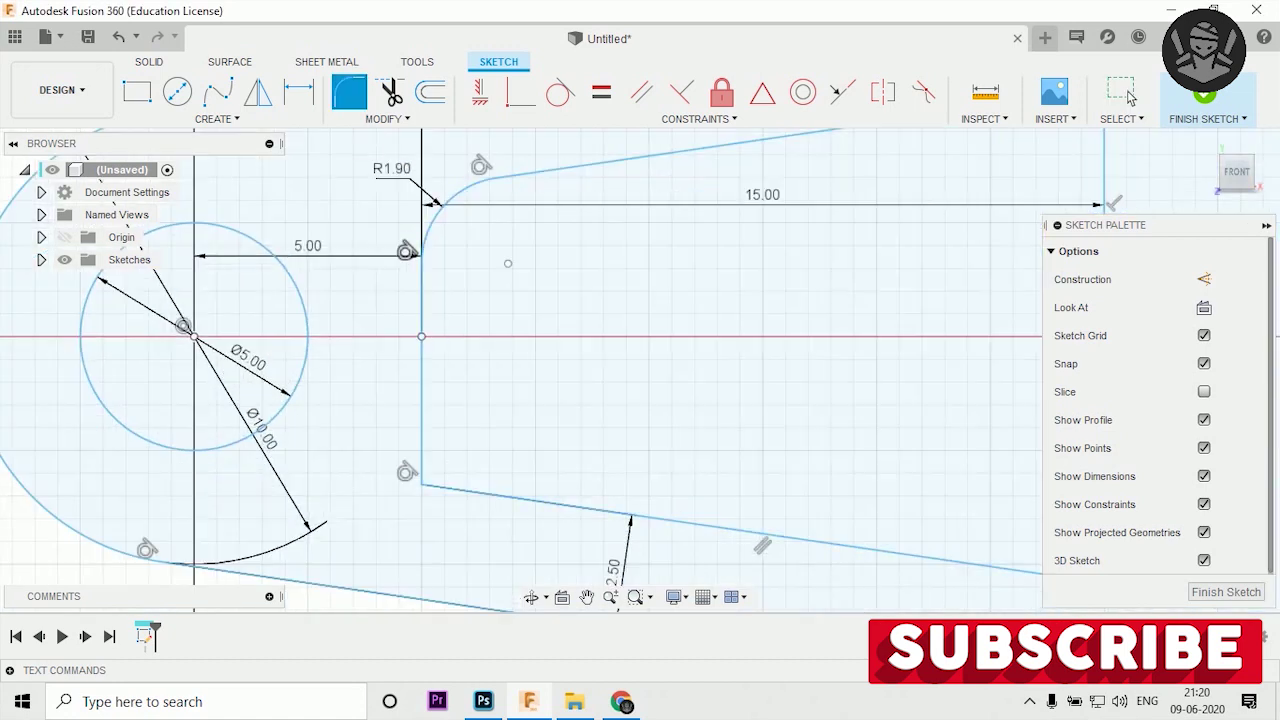
{"action": "left_click", "coordinate": [421, 420]}
{"action": "left_click", "coordinate": [560, 505]}
{"action": "type", "text": "1.9"}
{"action": "key", "text": "Return"}
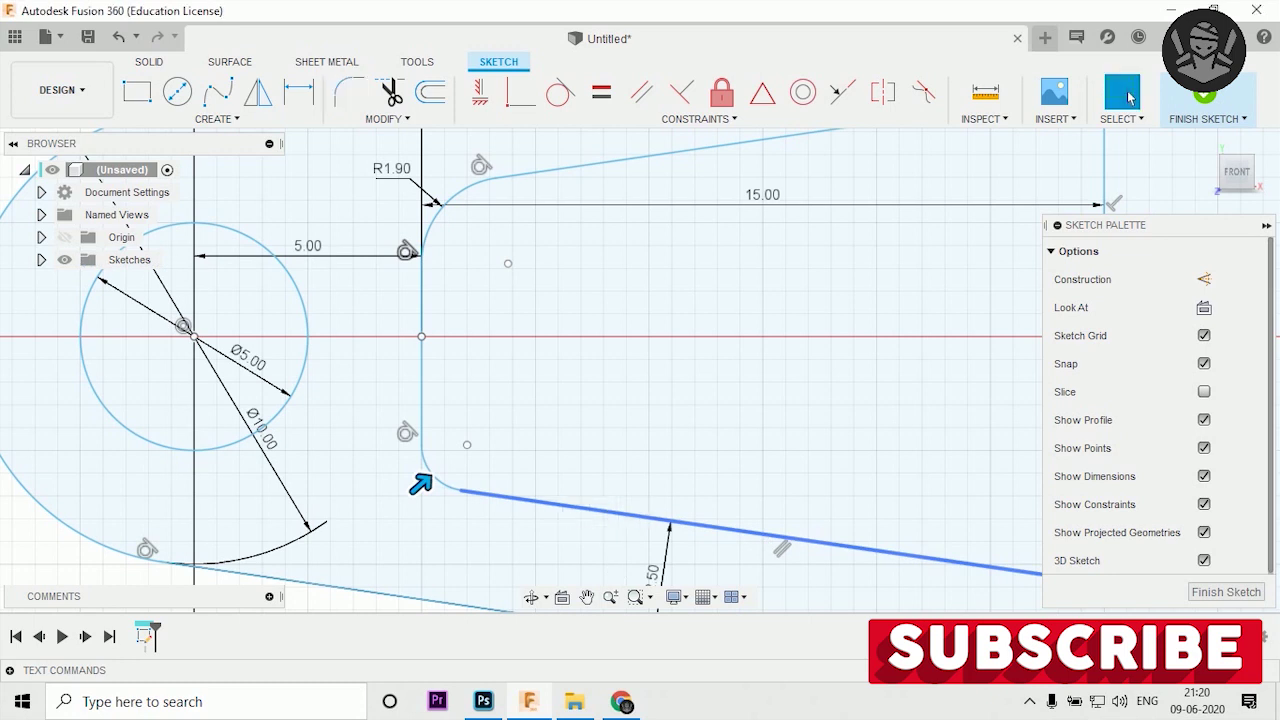
- Fillet the slot's top-right and bottom-right corners with R1.90 and fit the sketch in view
{"action": "key", "text": "Return"}
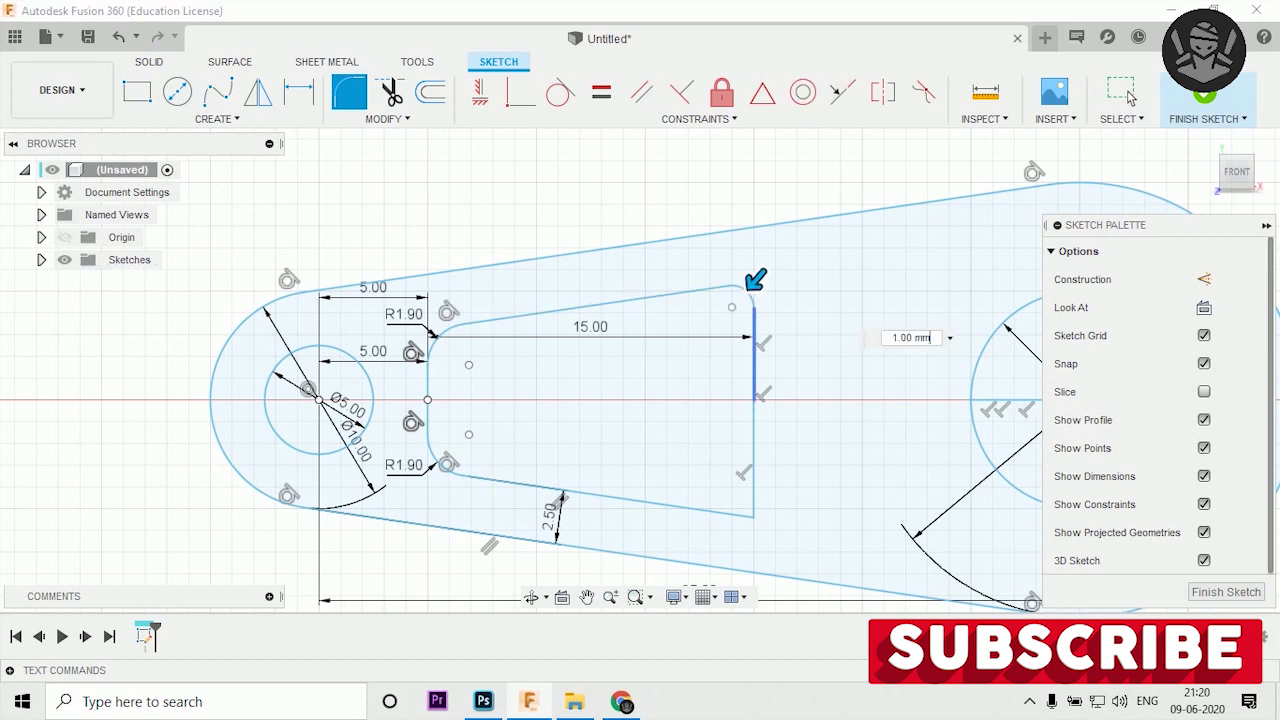
{"action": "type", "text": "1.9"}
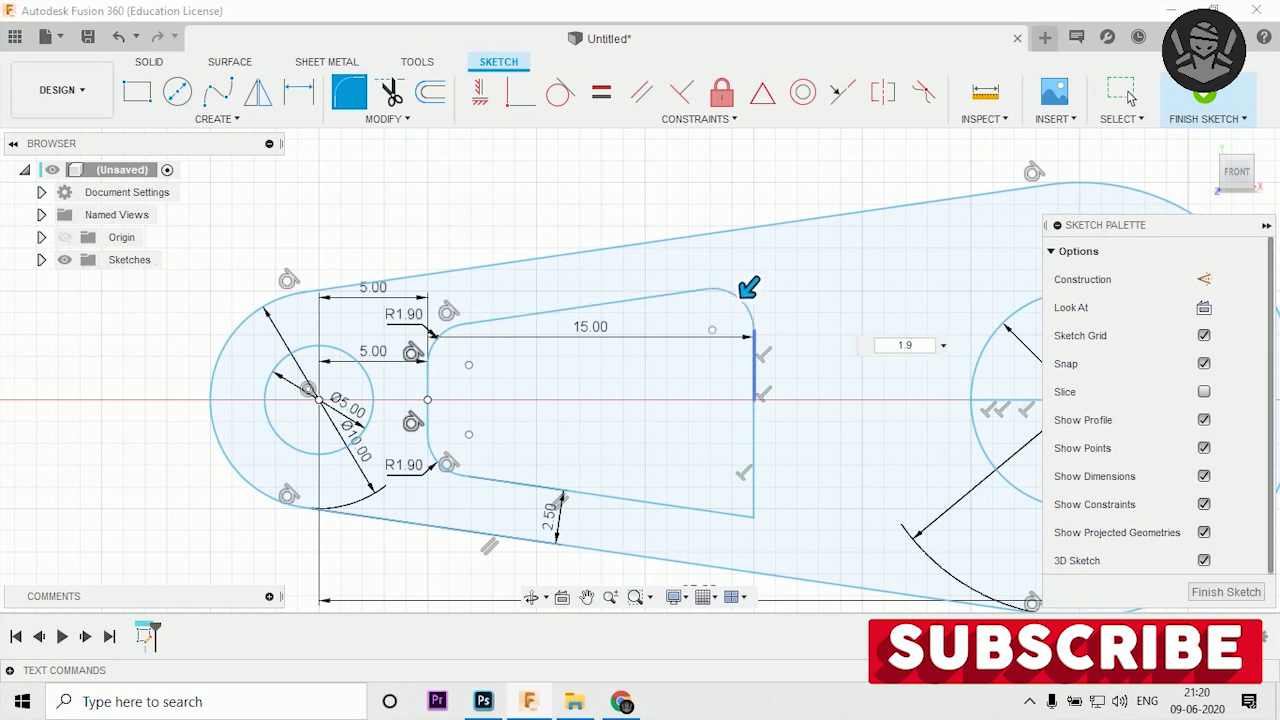
{"action": "scroll", "coordinate": [872, 514], "scroll_direction": "up", "scroll_amount": 2}
{"action": "scroll", "coordinate": [872, 514], "scroll_direction": "up", "scroll_amount": 1}
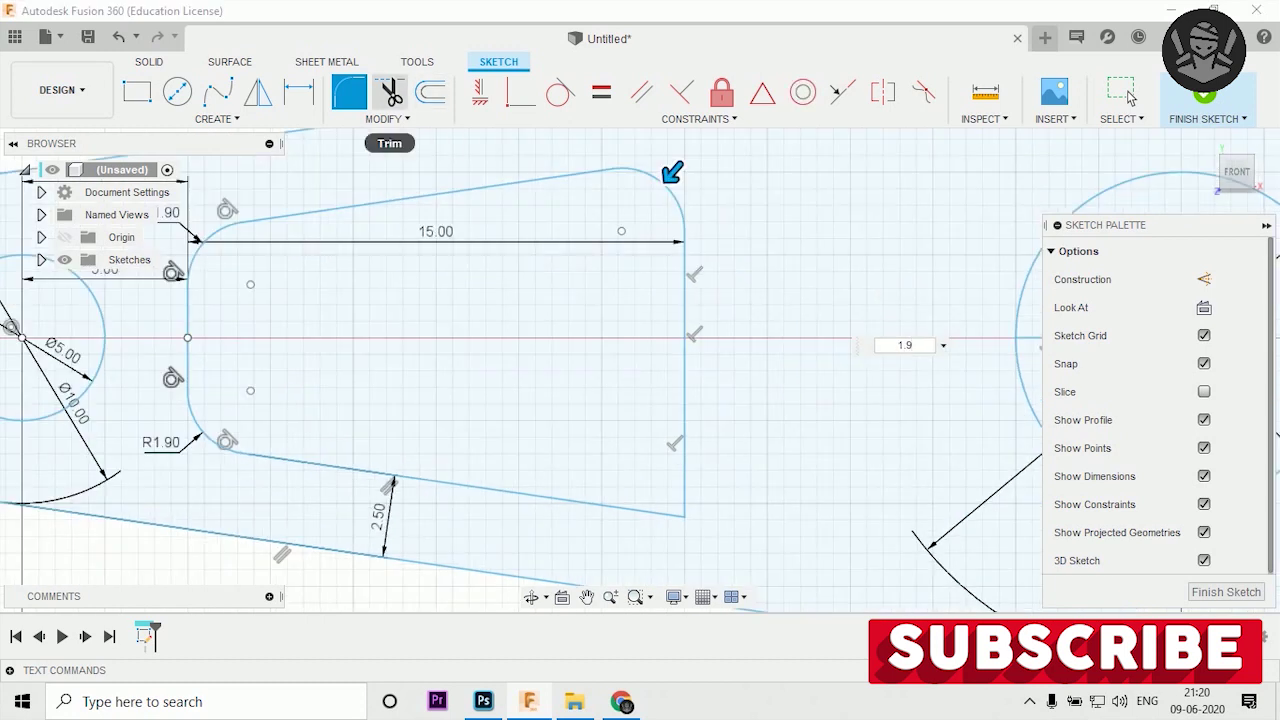
{"action": "left_click", "coordinate": [350, 92]}
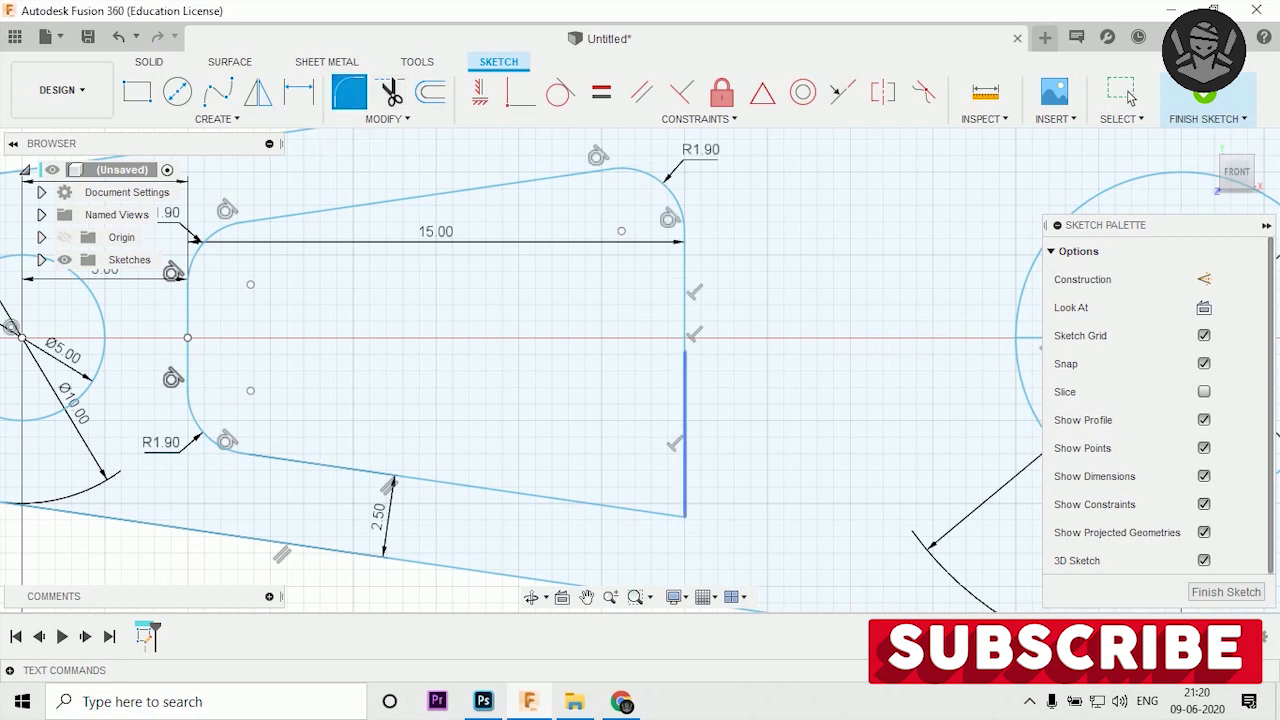
{"action": "left_click", "coordinate": [674, 507]}
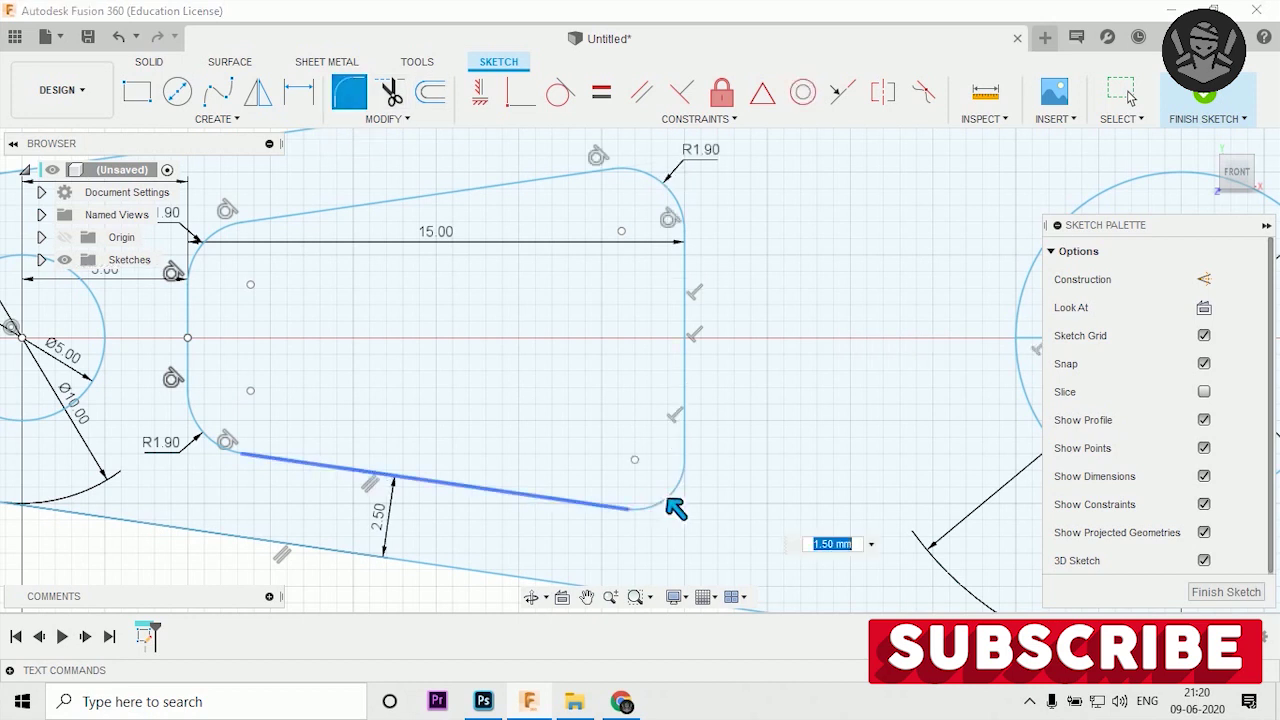
{"action": "type", "text": "1.9"}
{"action": "key", "text": "Return"}
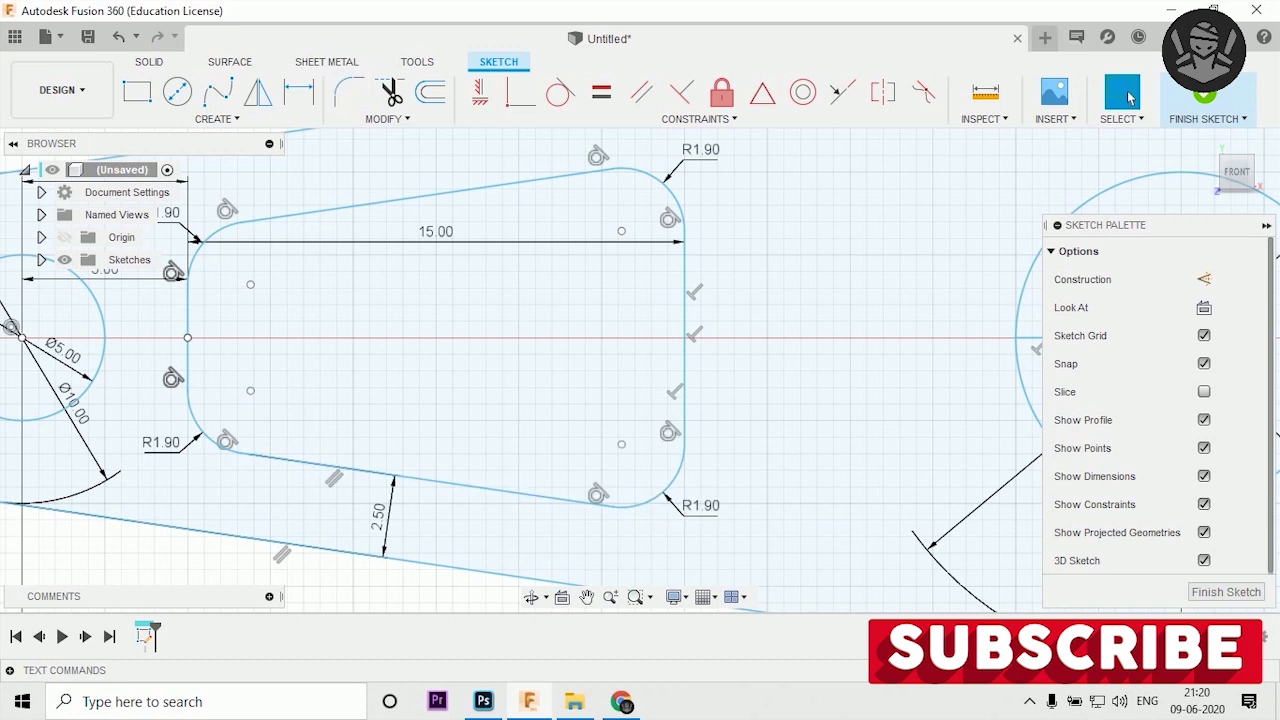
{"action": "key", "text": "F6"}
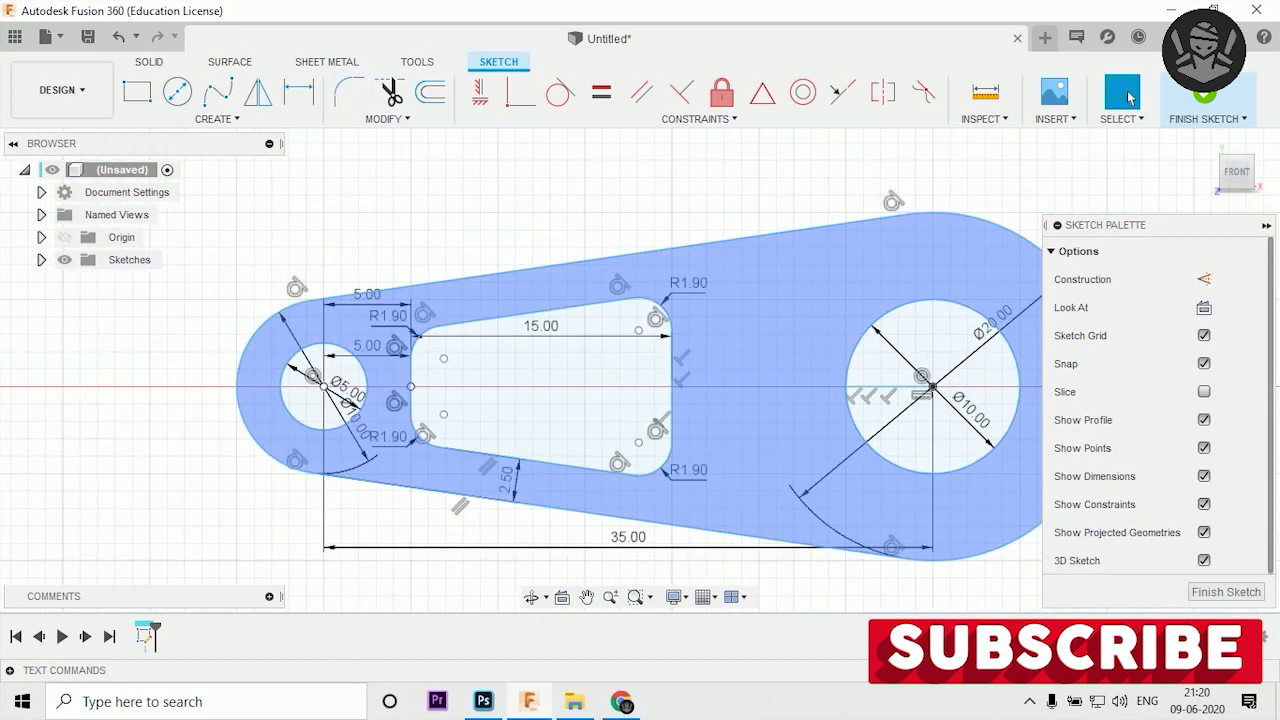
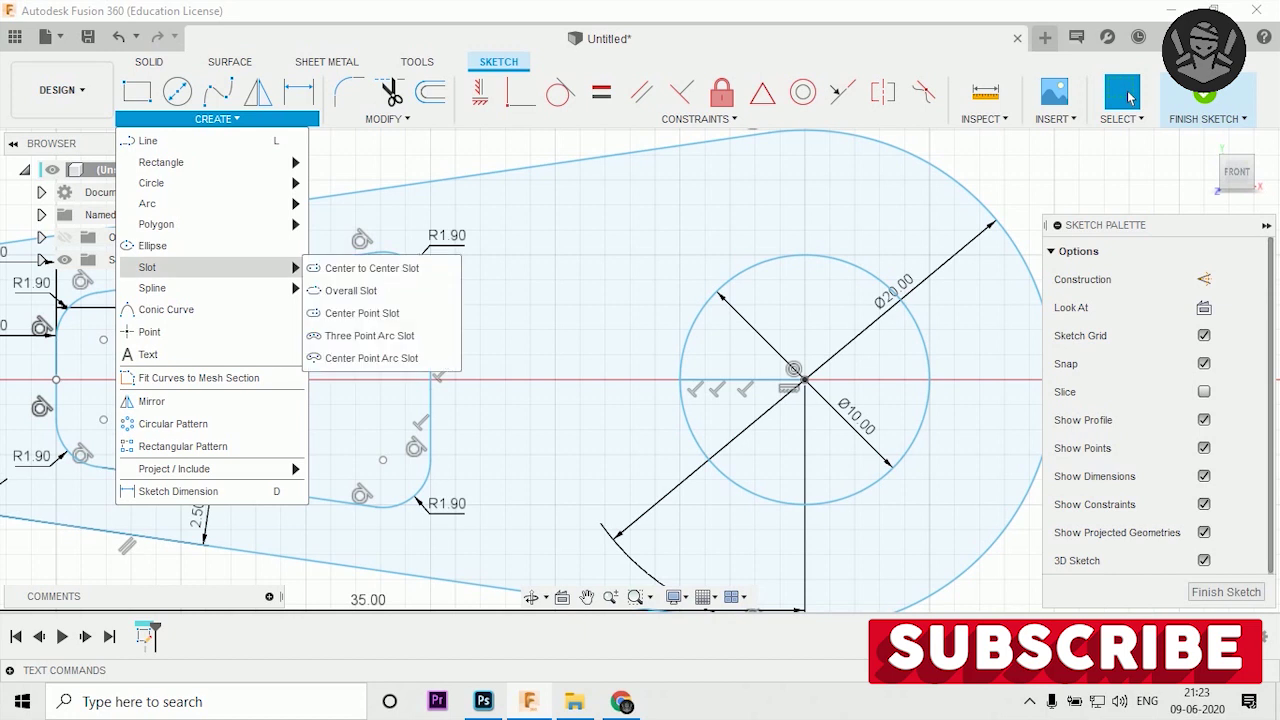
- Draw a center-point arc slot on the circle centre: radius 11.25, 25° sweep, 2.5 mm wide
{"action": "left_click", "coordinate": [371, 358]}
{"action": "left_click", "coordinate": [805, 380]}
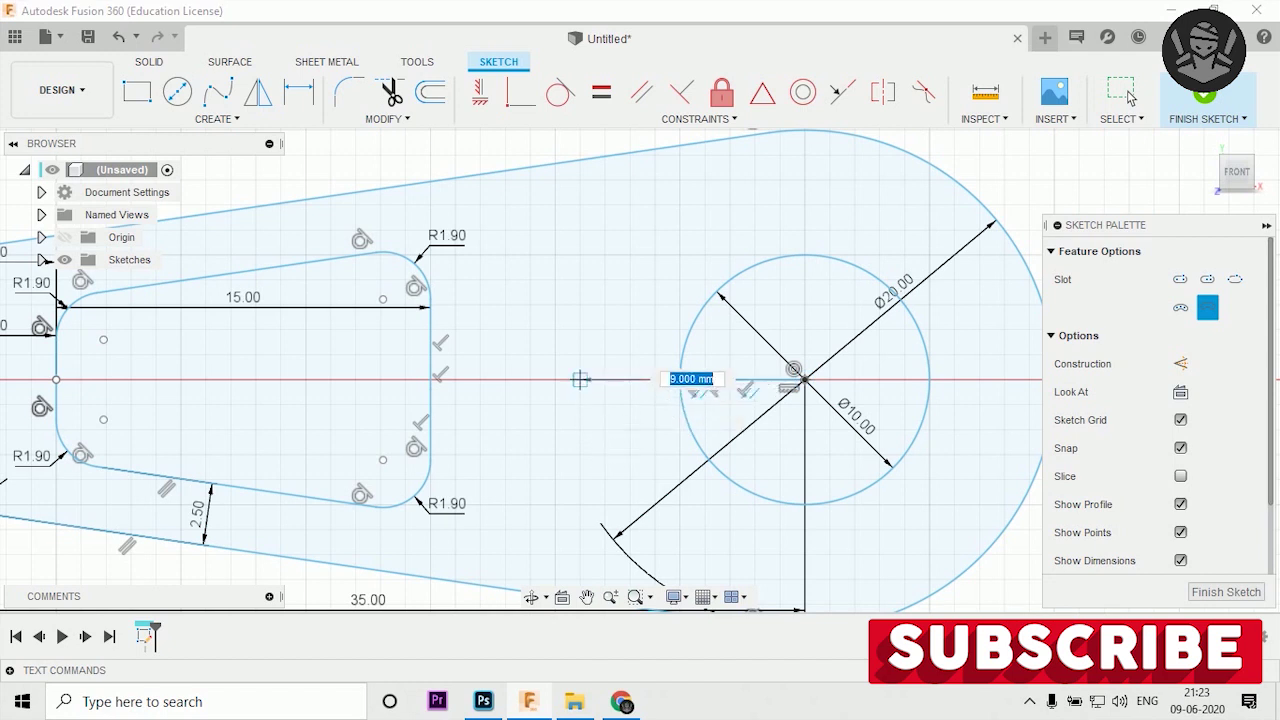
{"action": "type", "text": "11.25"}
{"action": "key", "text": "Return"}
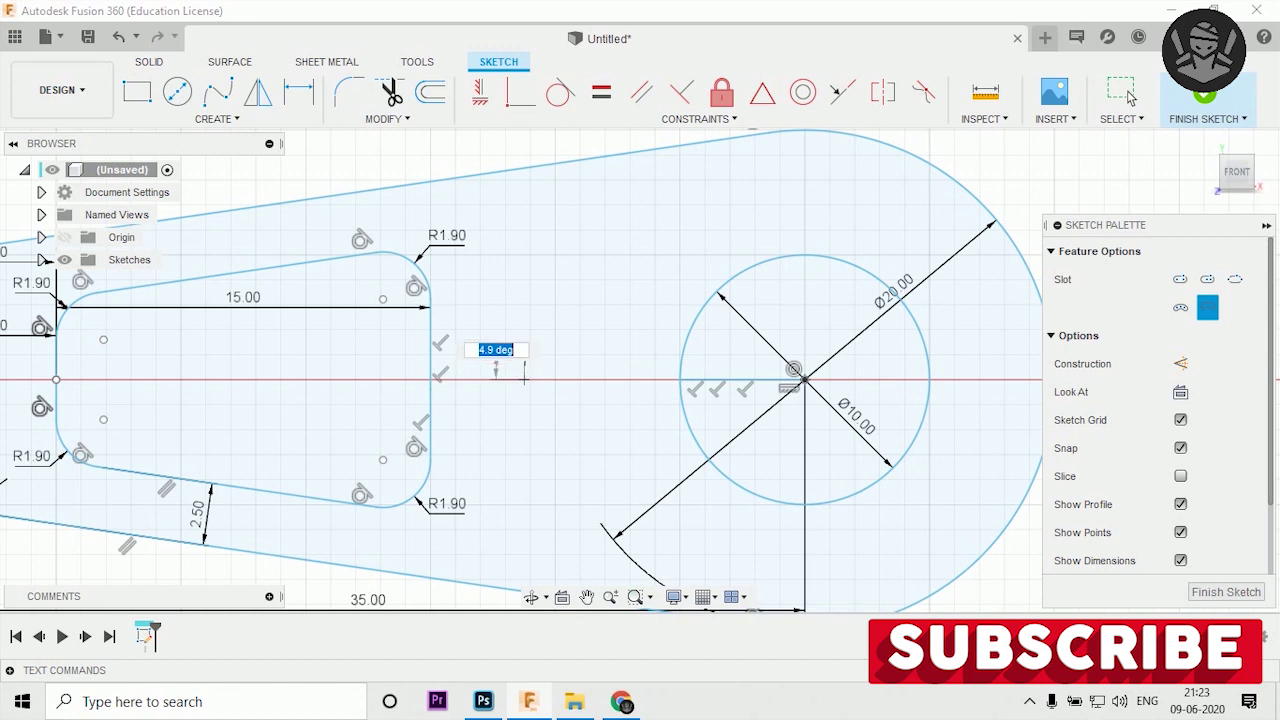
{"action": "type", "text": "25"}
{"action": "key", "text": "Return"}
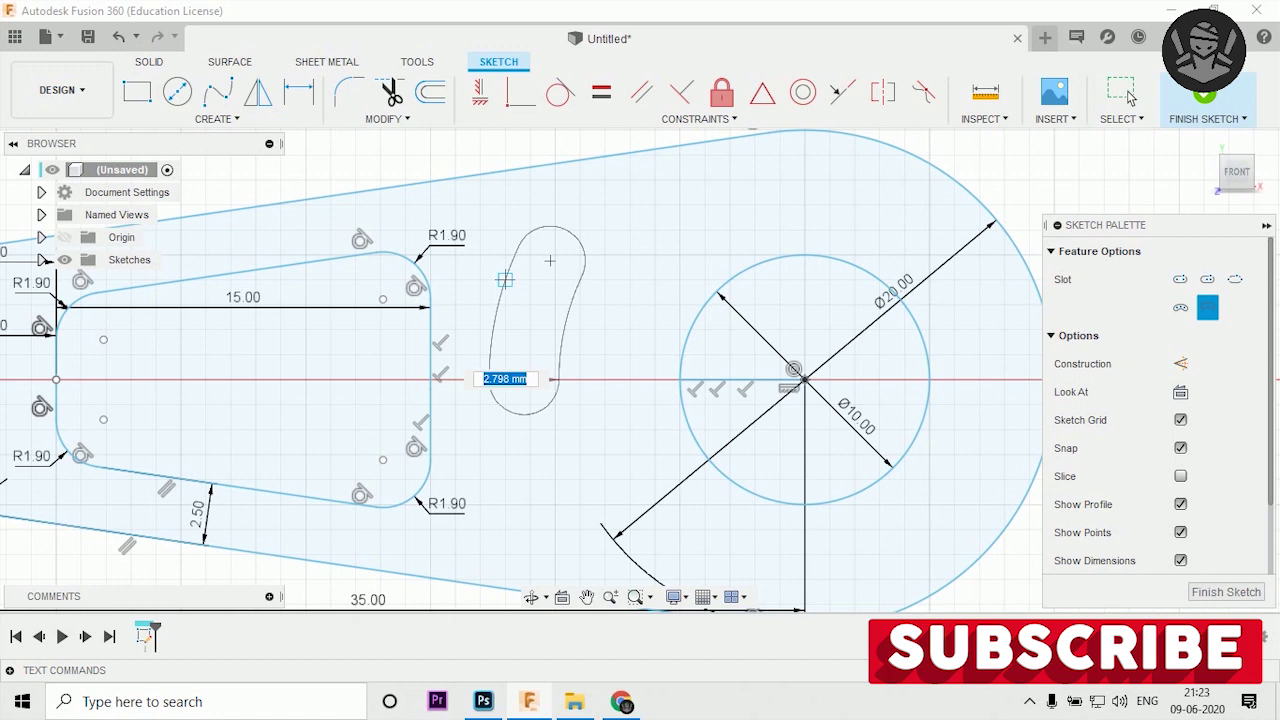
{"action": "type", "text": "2.5"}
{"action": "key", "text": "Return"}
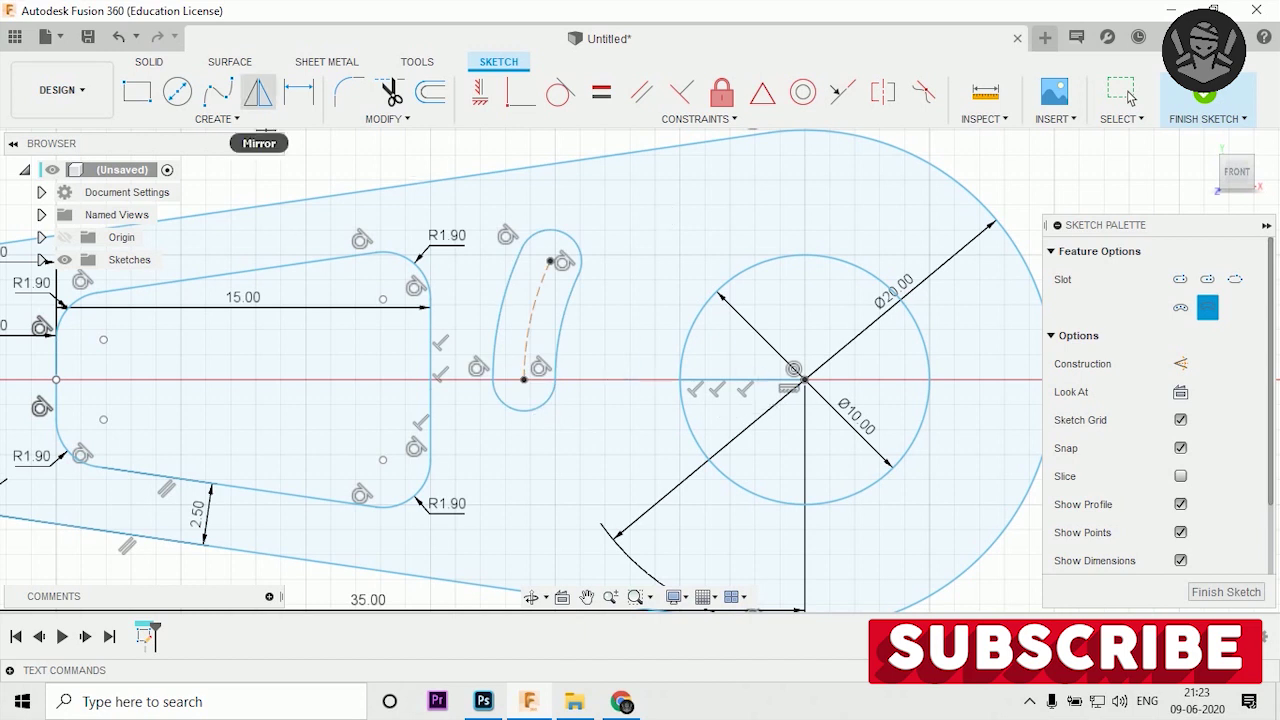
- Mirror the whole arc slot about the horizontal centre line to add a lower copy
{"action": "left_click", "coordinate": [258, 92]}
{"action": "double_click", "coordinate": [567, 322]}
{"action": "left_click", "coordinate": [1143, 279]}
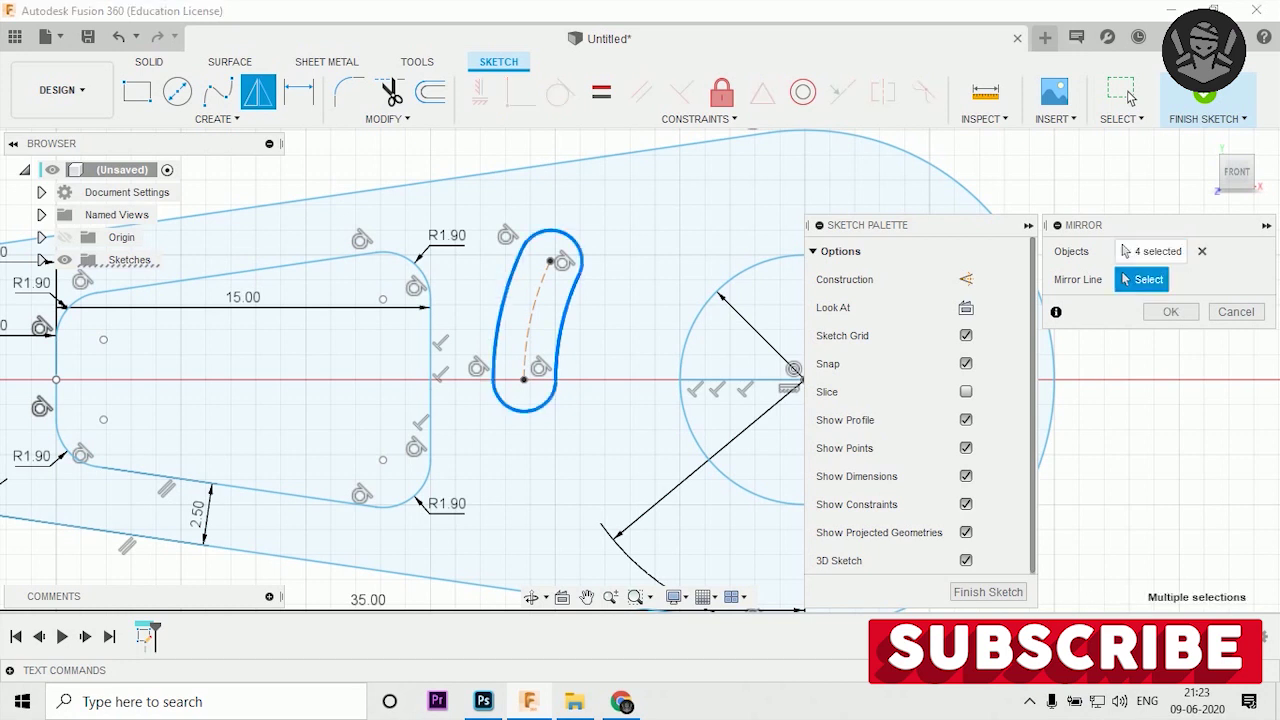
{"action": "left_click", "coordinate": [740, 380]}
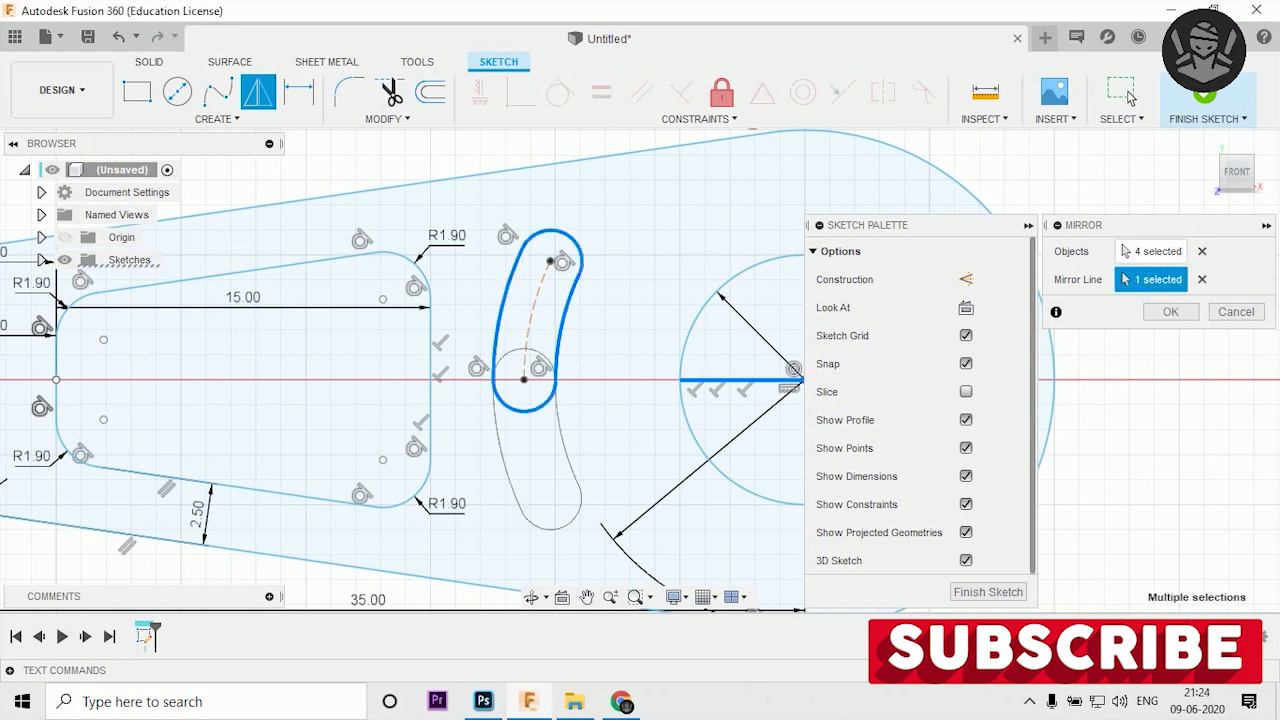
{"action": "key", "text": "Return"}
- Trim the top and lower end-circle arcs and the short inner segment where the slots overlap
{"action": "scroll", "coordinate": [549, 413], "scroll_direction": "up", "scroll_amount": 3}
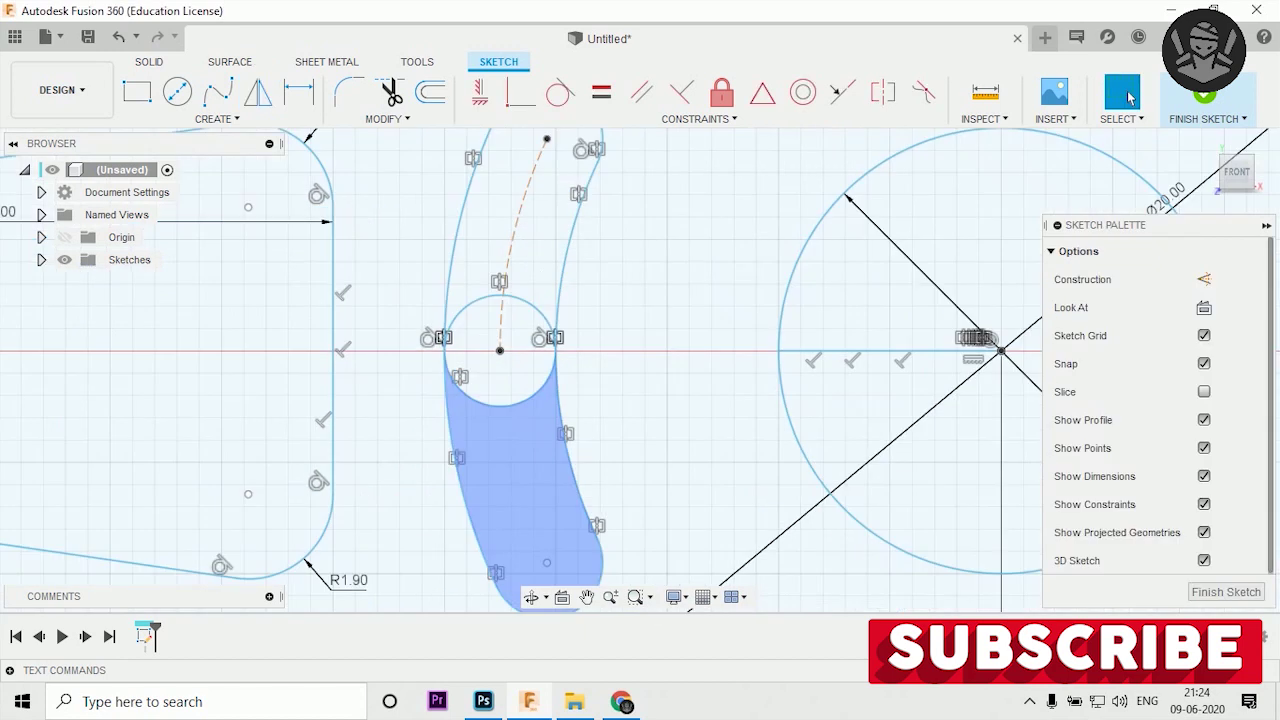
{"action": "scroll", "coordinate": [549, 413], "scroll_direction": "up", "scroll_amount": 2}
{"action": "scroll", "coordinate": [541, 286], "scroll_direction": "down", "scroll_amount": 4}
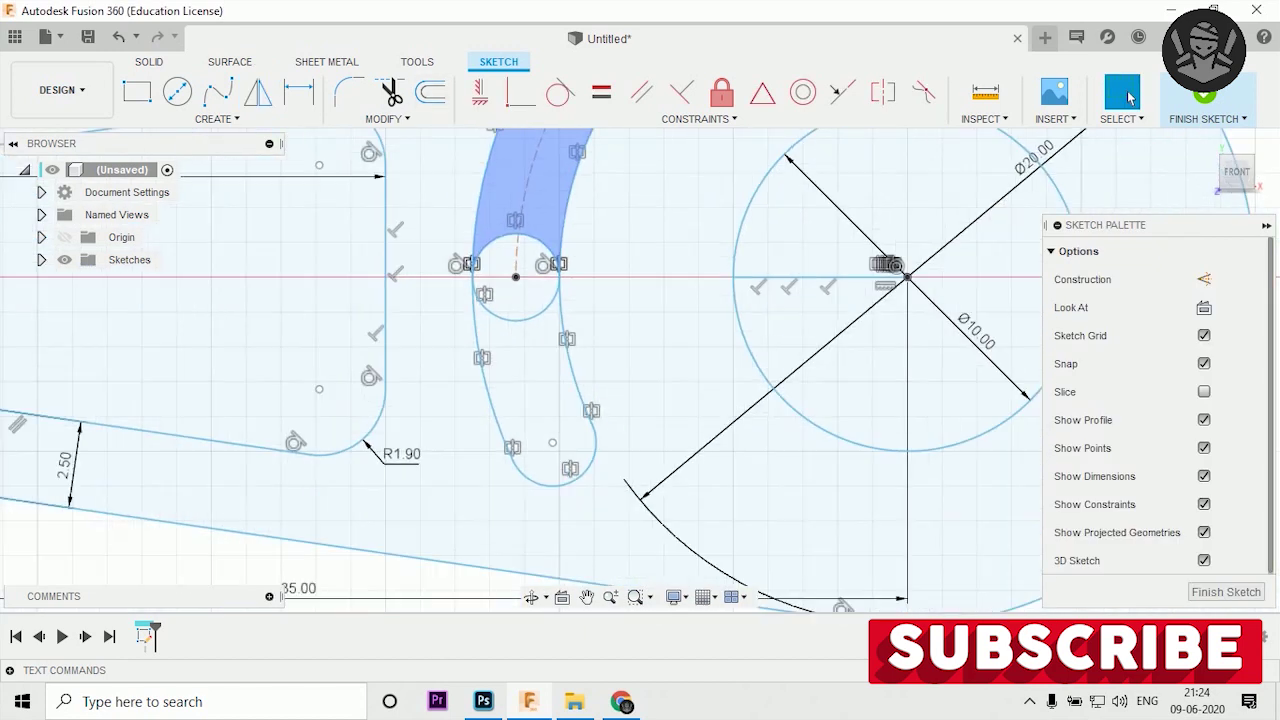
{"action": "scroll", "coordinate": [541, 286], "scroll_direction": "down", "scroll_amount": 1}
{"action": "scroll", "coordinate": [535, 408], "scroll_direction": "down", "scroll_amount": 2}
{"action": "scroll", "coordinate": [534, 398], "scroll_direction": "up", "scroll_amount": 1}
{"action": "scroll", "coordinate": [534, 398], "scroll_direction": "up", "scroll_amount": 1}
{"action": "left_click", "coordinate": [390, 92]}
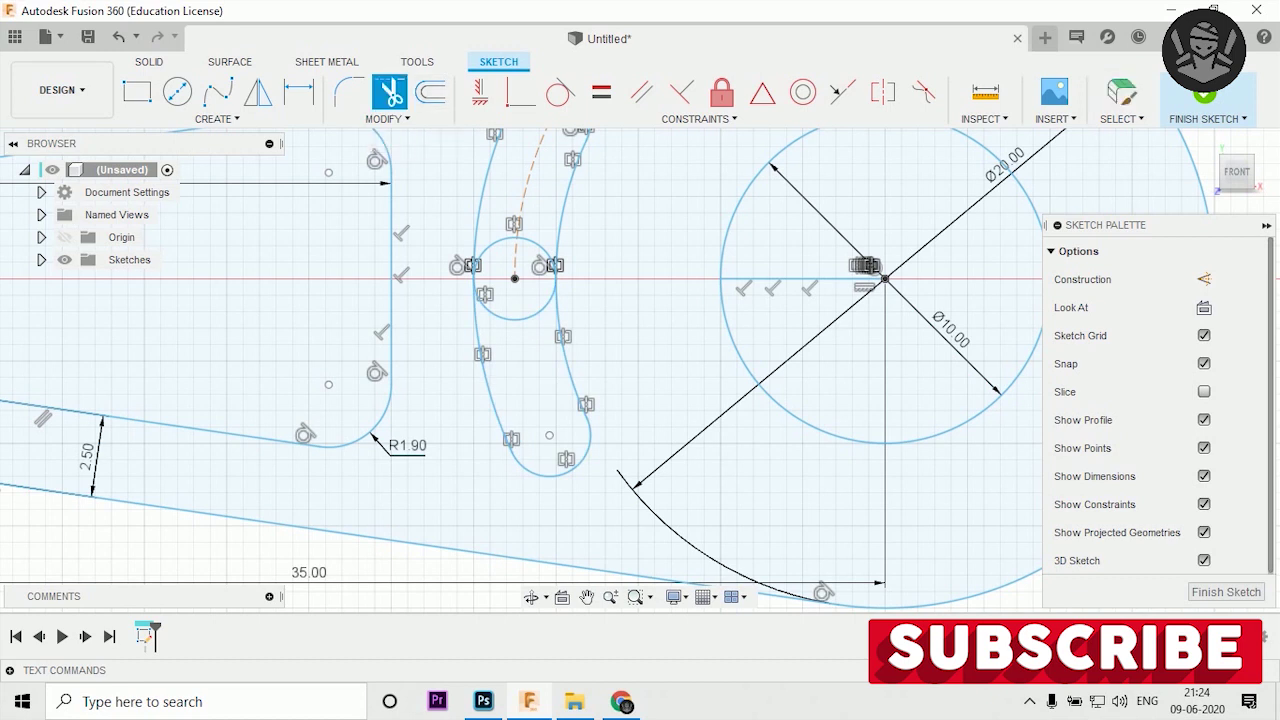
{"action": "left_click", "coordinate": [515, 240]}
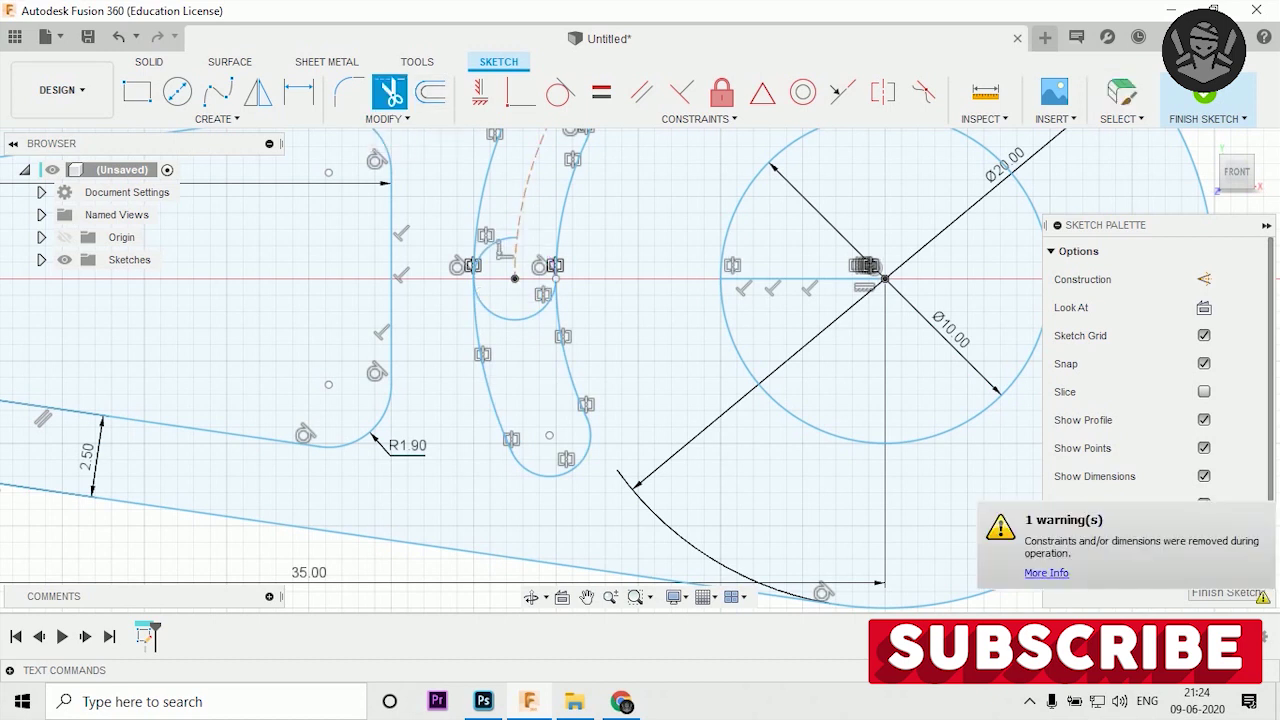
{"action": "left_click", "coordinate": [515, 318]}
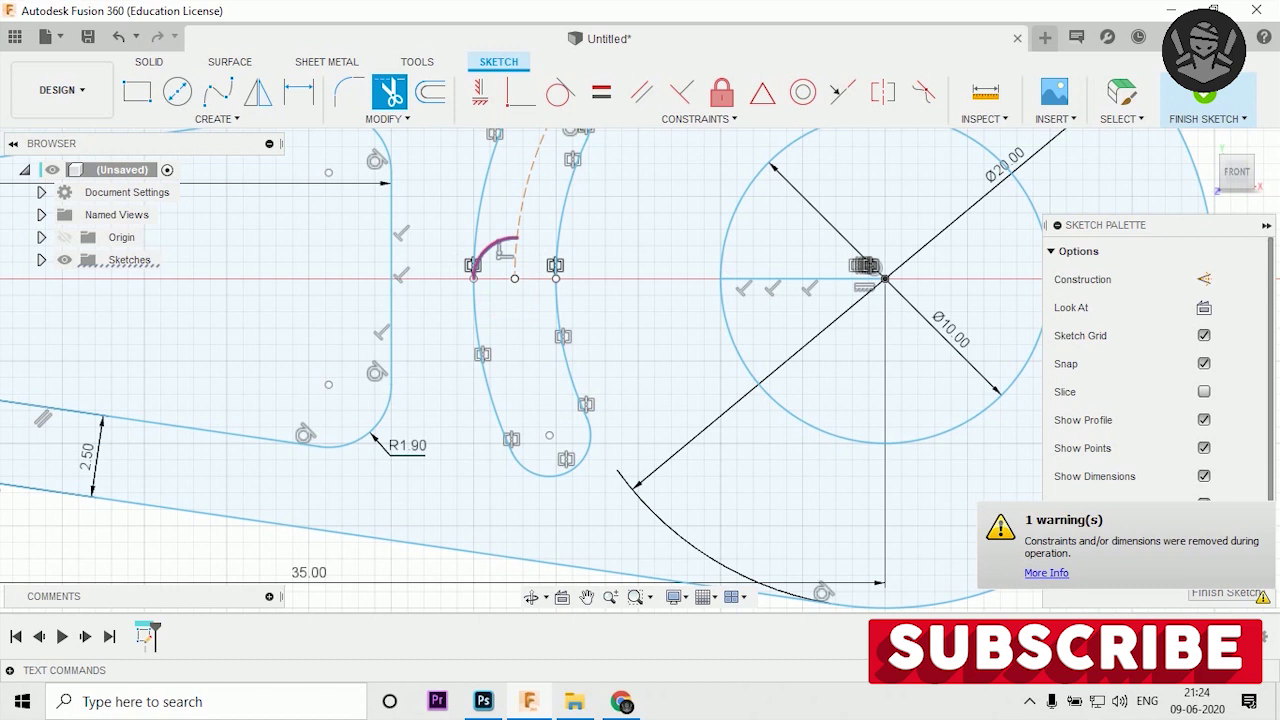
{"action": "left_click", "coordinate": [865, 265]}
{"action": "scroll", "coordinate": [807, 305], "scroll_direction": "down", "scroll_amount": 5}
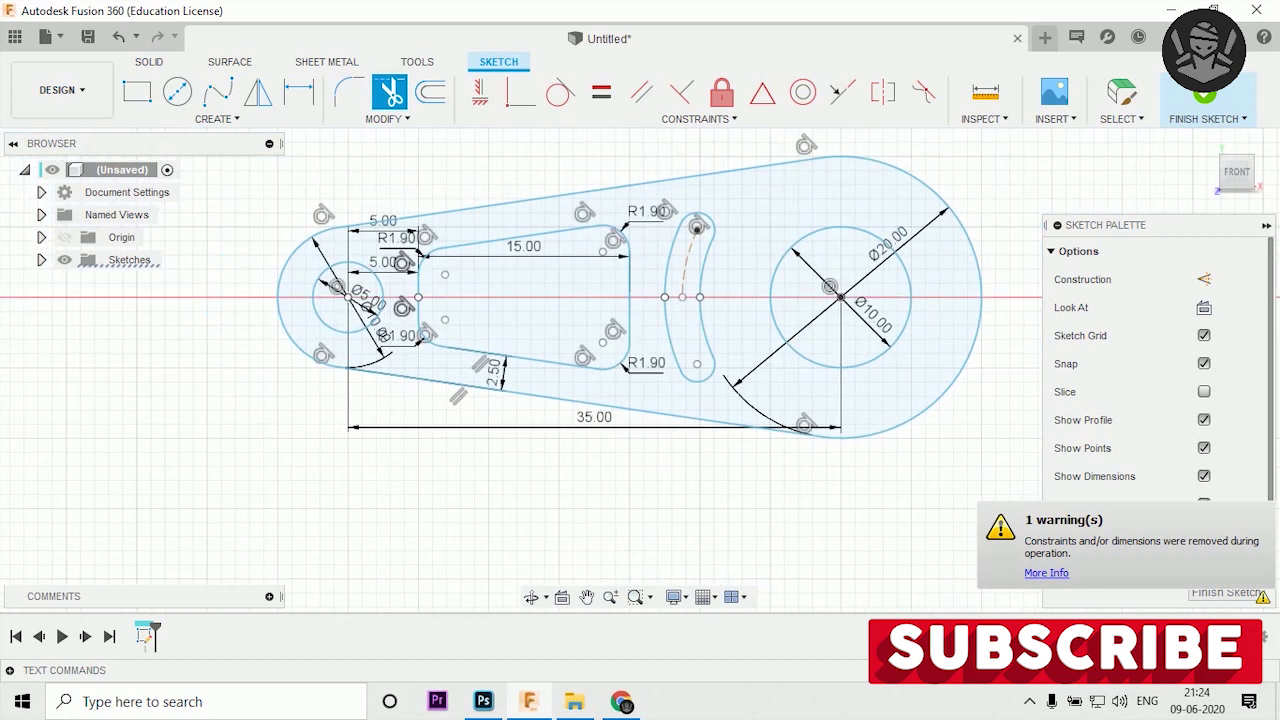
- Finish the lever sketch, tilt the view slightly, and start Extrude with E
{"action": "left_click", "coordinate": [1204, 95]}
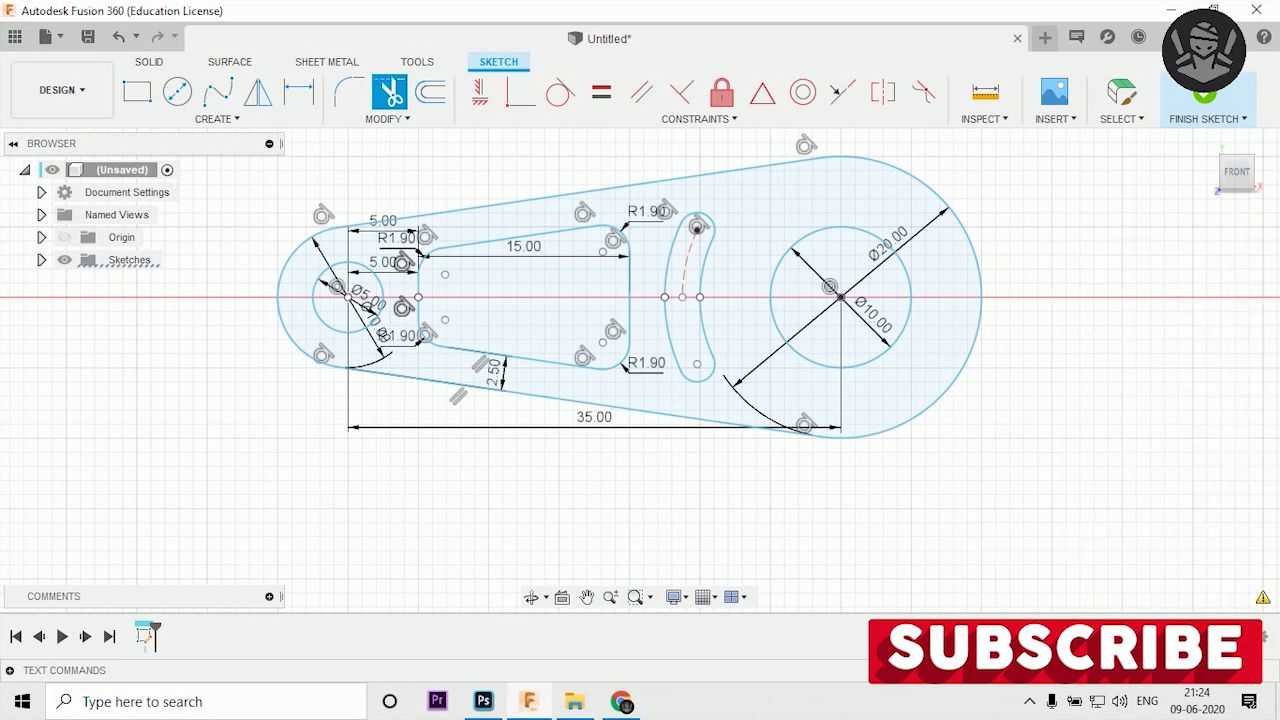
{"action": "middle_click_drag", "start_coordinate": [640, 370], "coordinate": [640, 372], "text": "shift"}
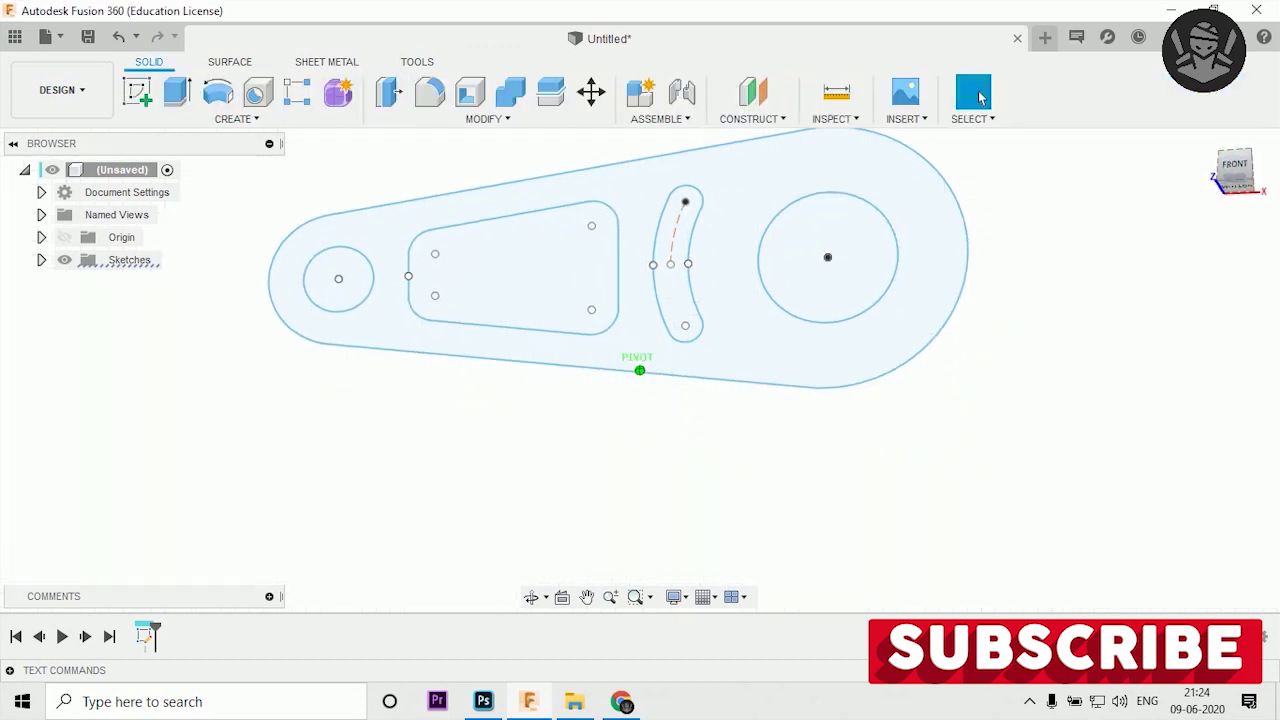
{"action": "middle_click_drag", "start_coordinate": [980, 97], "coordinate": [980, 97], "text": "shift"}
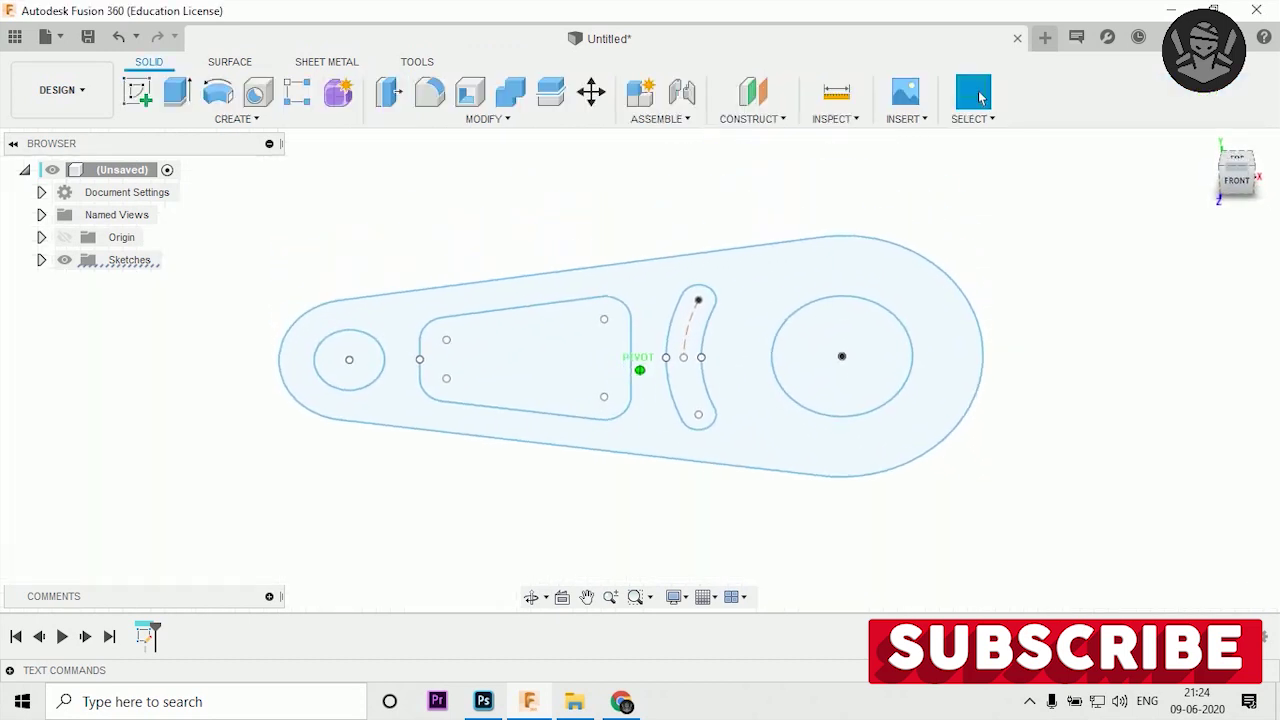
{"action": "key", "text": "e"}
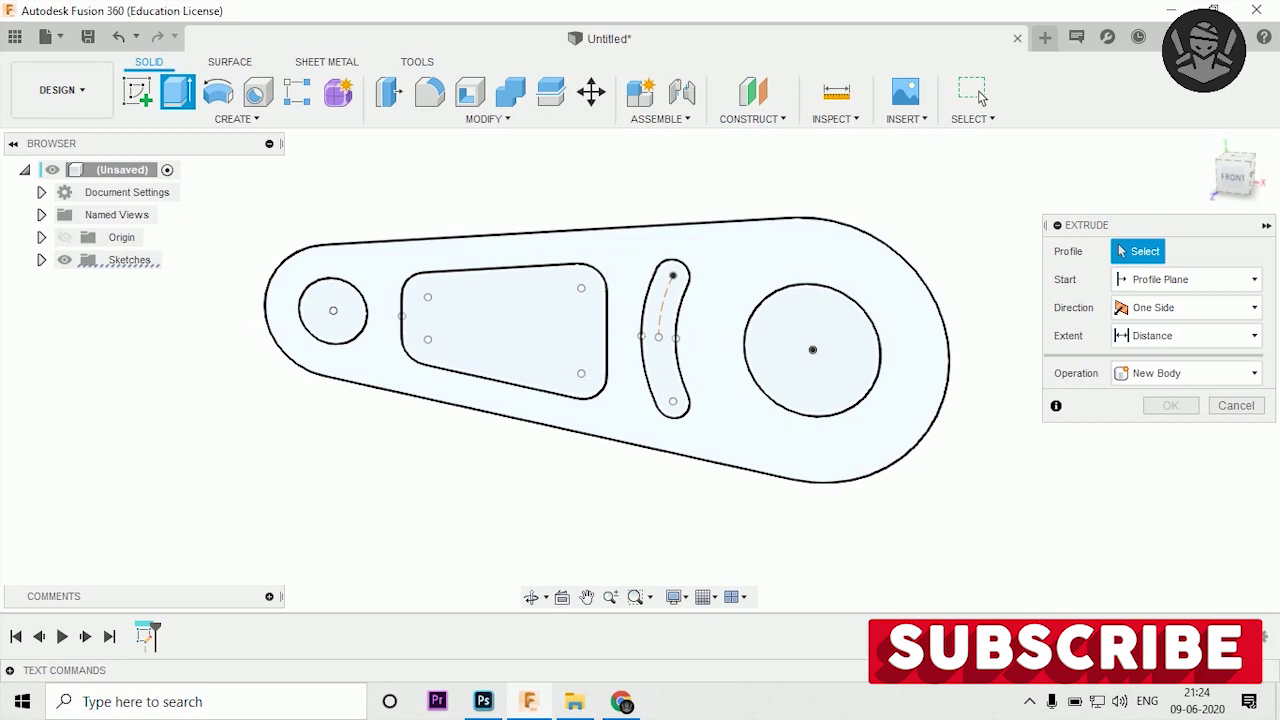
- Extrude the plate profile 2 mm as a new body and fit the part in view
{"action": "left_click", "coordinate": [615, 340]}
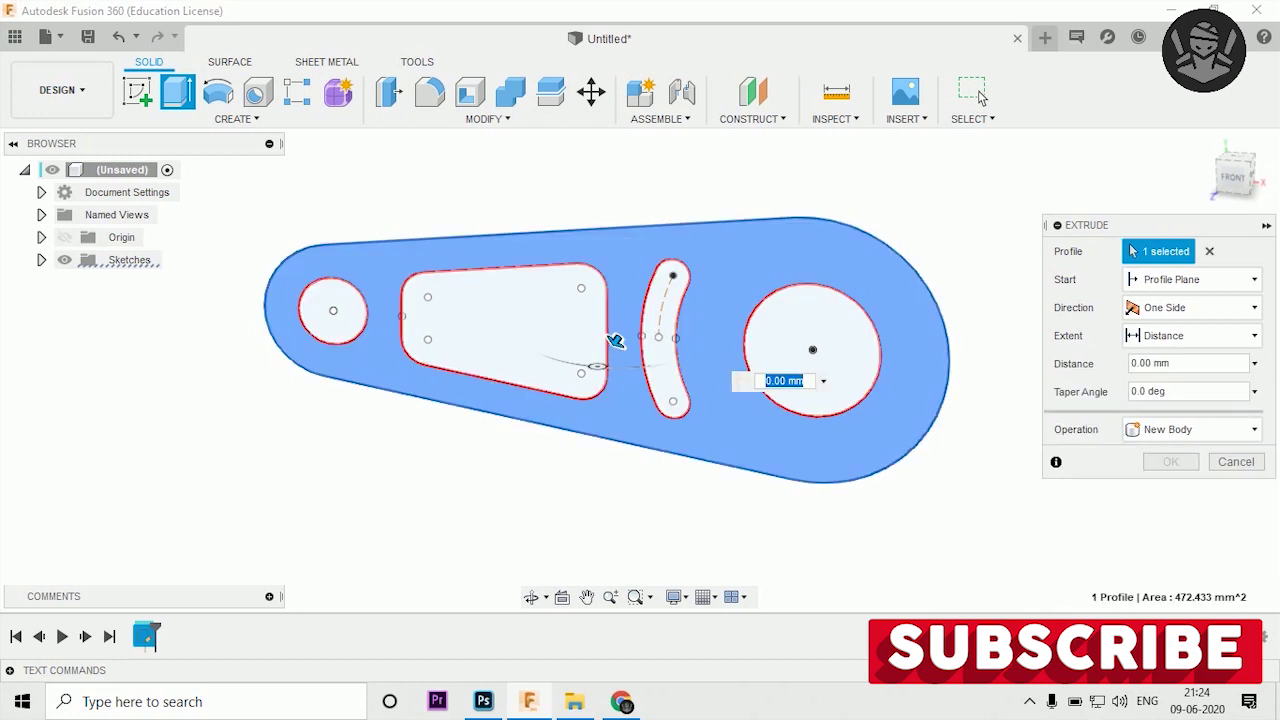
{"action": "type", "text": "2"}
{"action": "key", "text": "Return"}
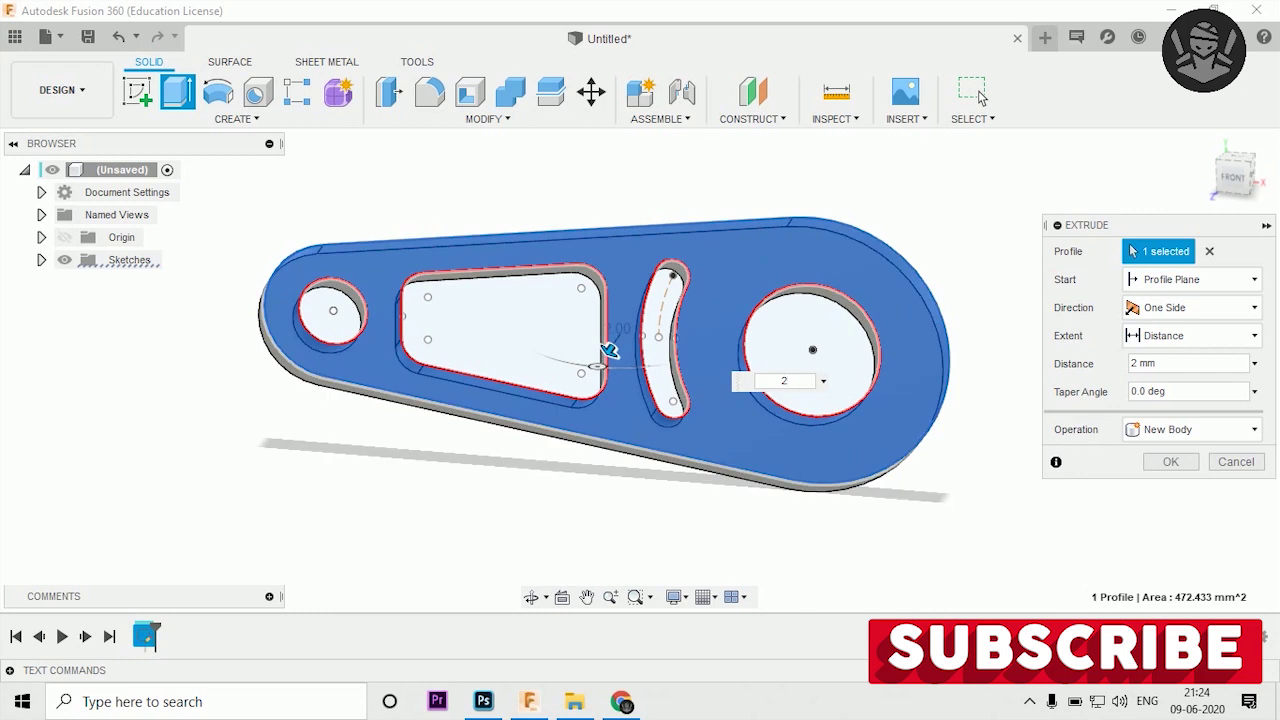
{"action": "key", "text": "Return"}
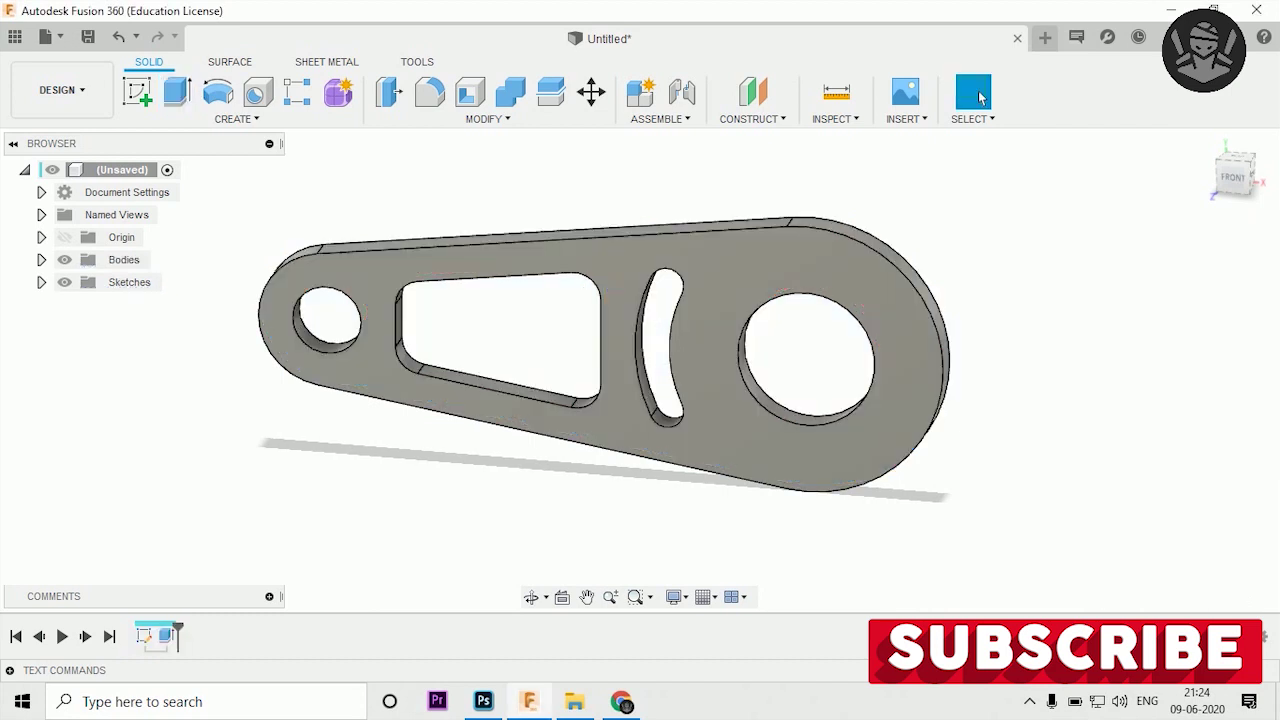
{"action": "key", "text": "F6"}
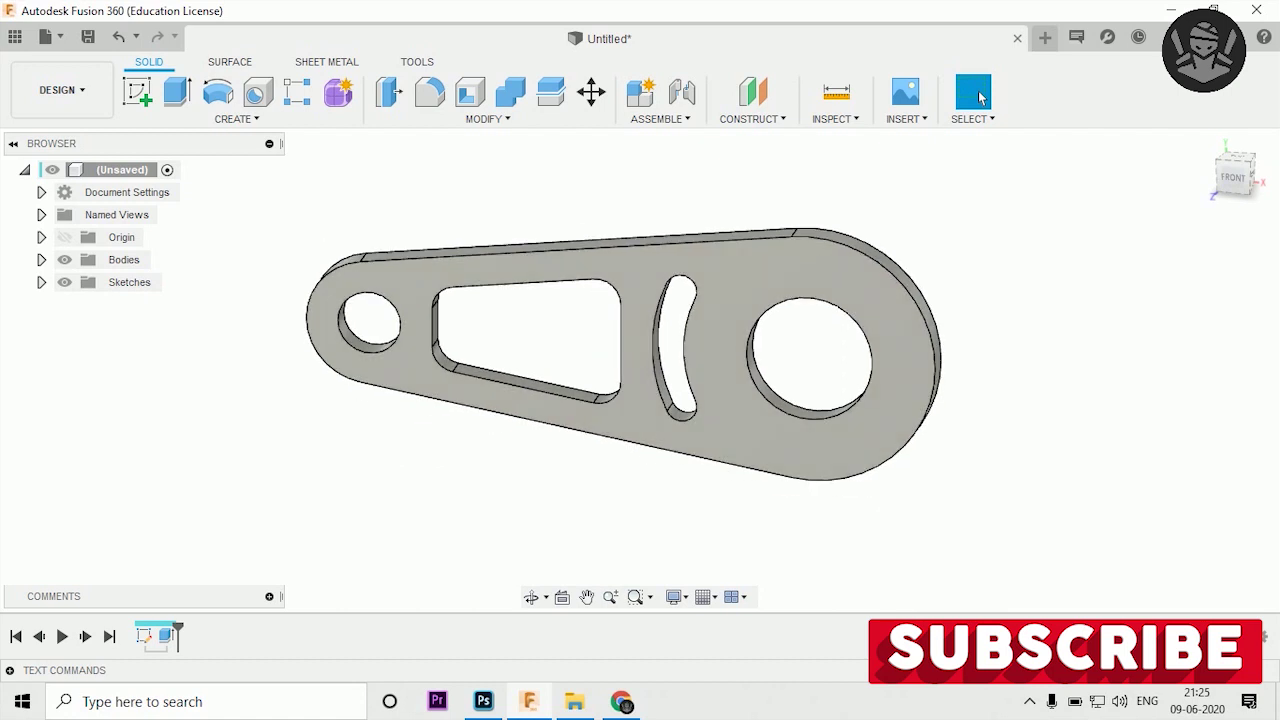
{"action": "mouse_move", "coordinate": [640, 370]}
{"action": "middle_mouse_down", "text": "shift"}
{"action": "mouse_move", "coordinate": [640, 330]}
{"action": "mouse_move", "coordinate": [634, 366]}
{"action": "middle_mouse_up", "text": "shift"}
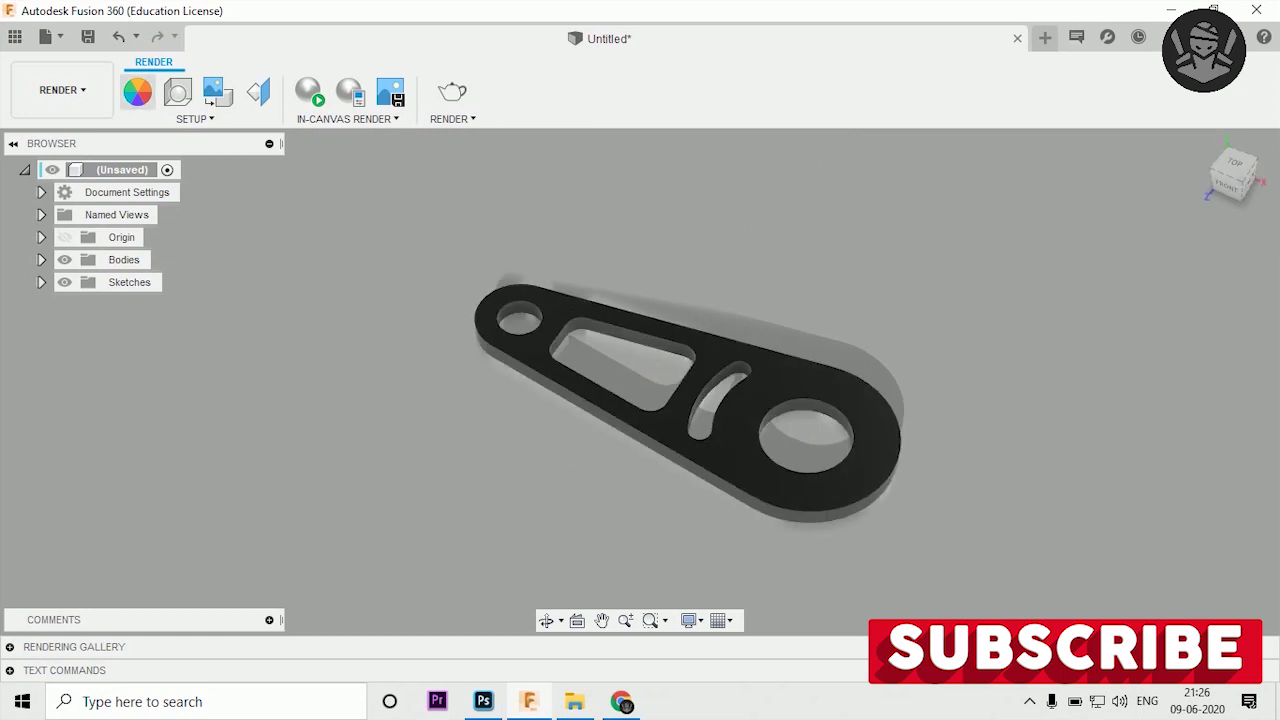
- Apply the Paint - Metal Flake (Green) appearance from the library to the lever
{"action": "left_click", "coordinate": [137, 91]}
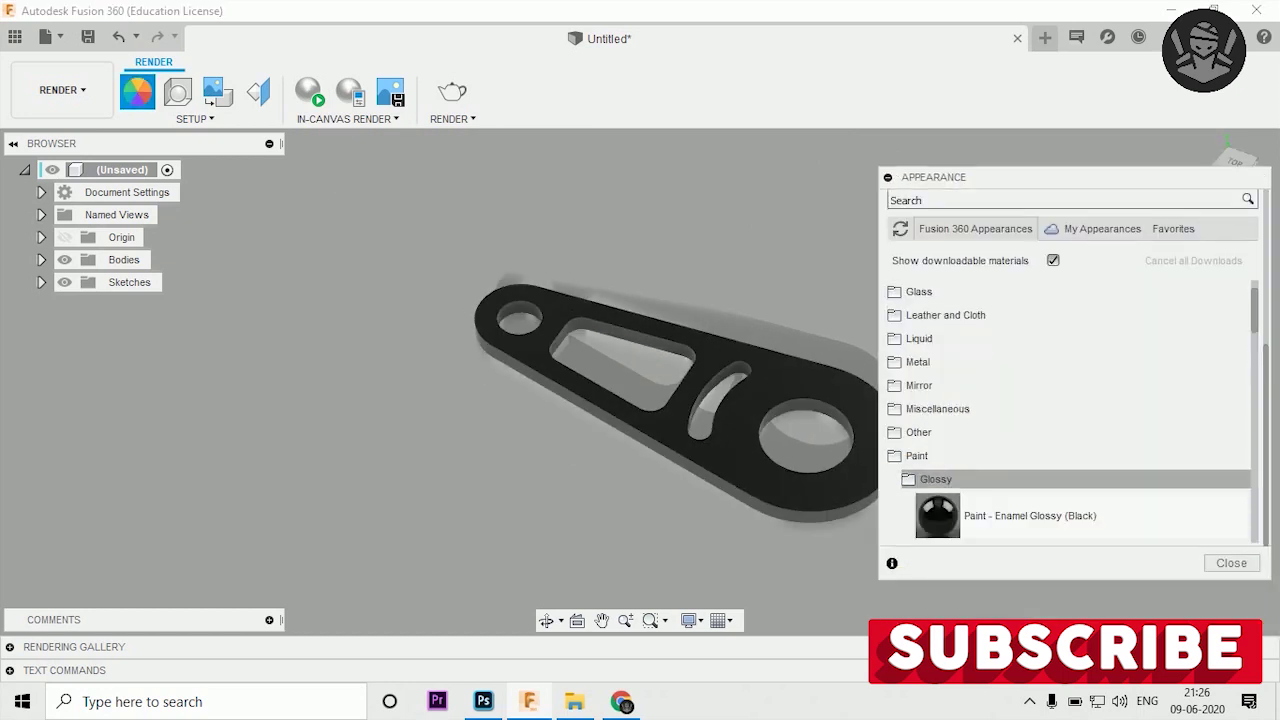
{"action": "scroll", "coordinate": [1080, 420], "scroll_direction": "down", "scroll_amount": 5}
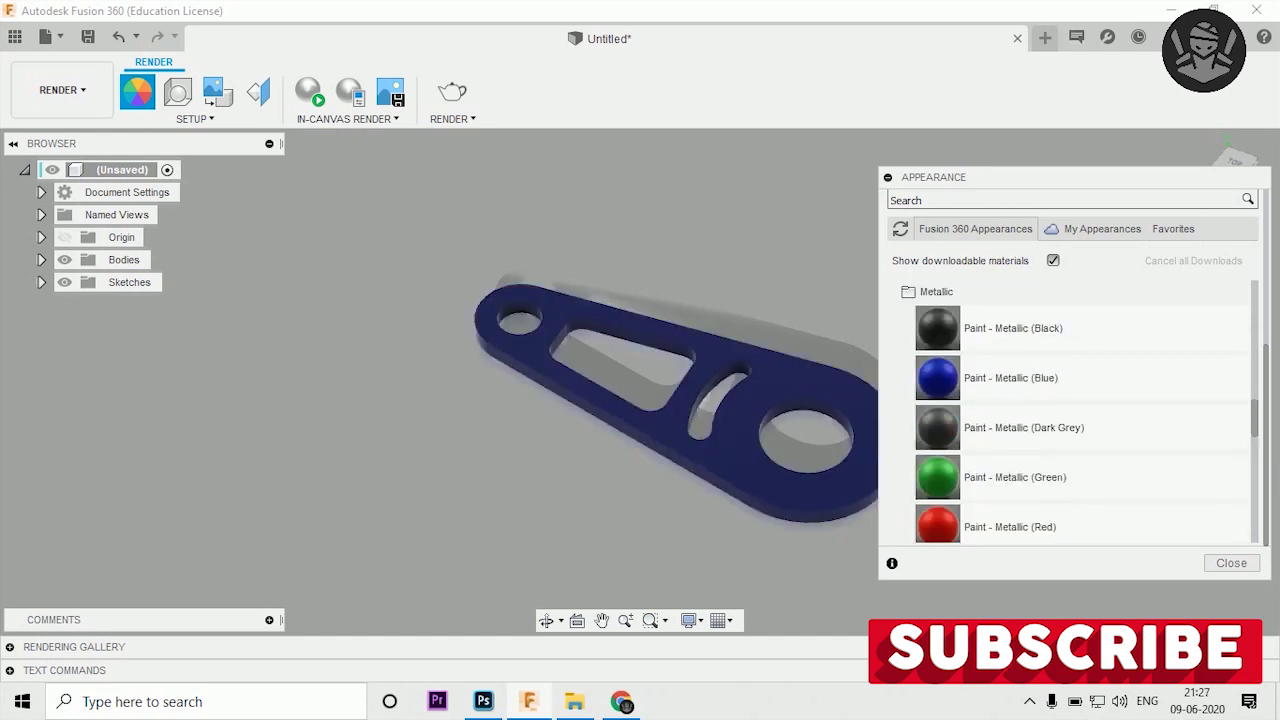
{"action": "scroll", "coordinate": [1080, 420], "scroll_direction": "up", "scroll_amount": 3}
{"action": "double_click", "coordinate": [1230, 354]}
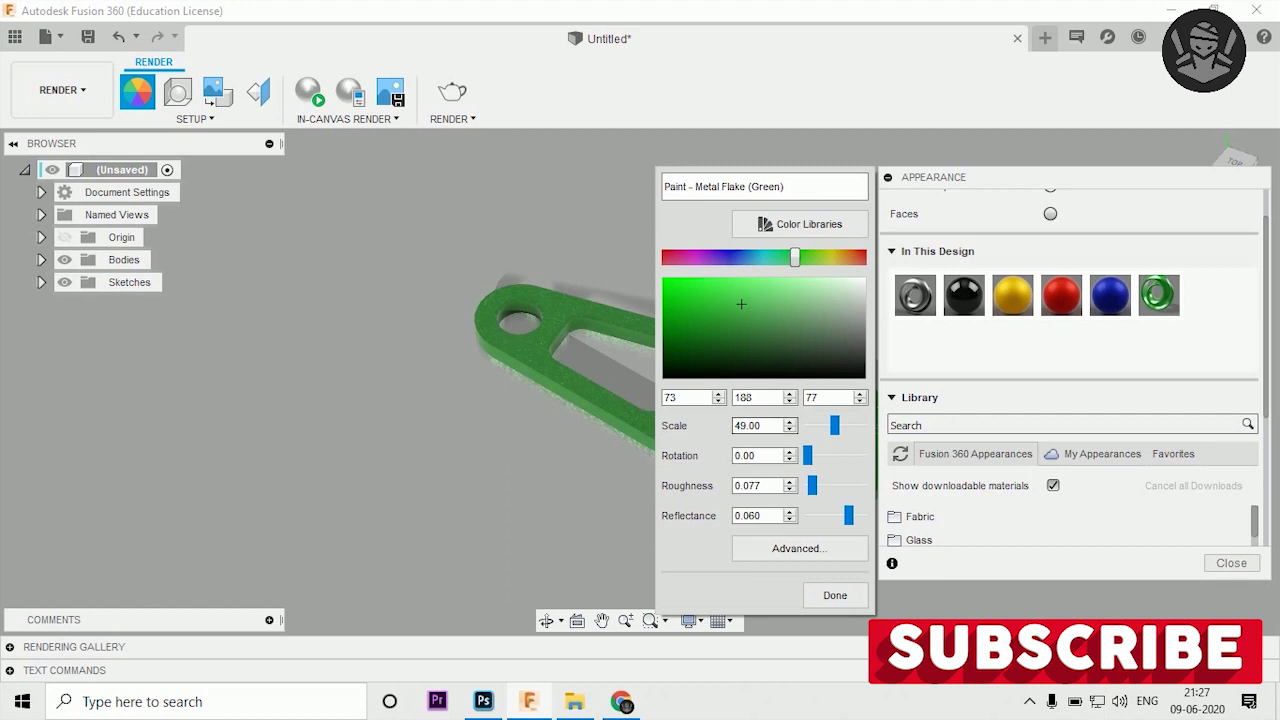
{"action": "key", "text": "Escape"}
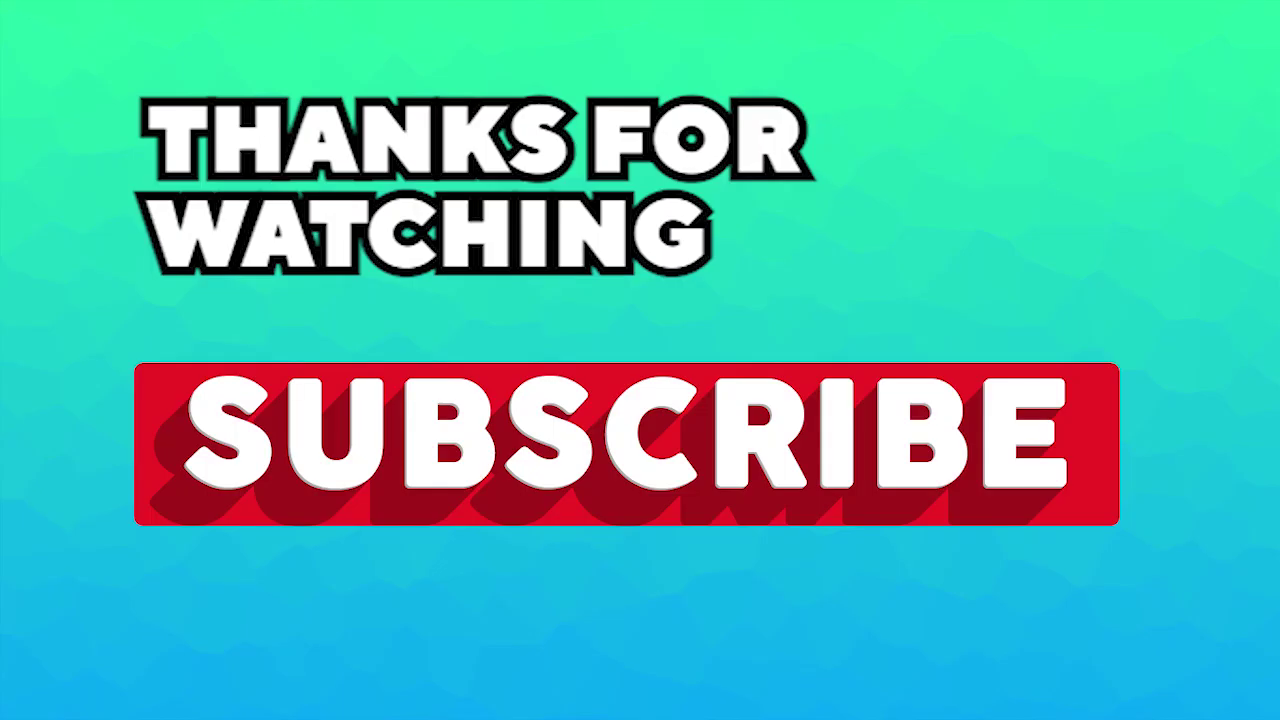